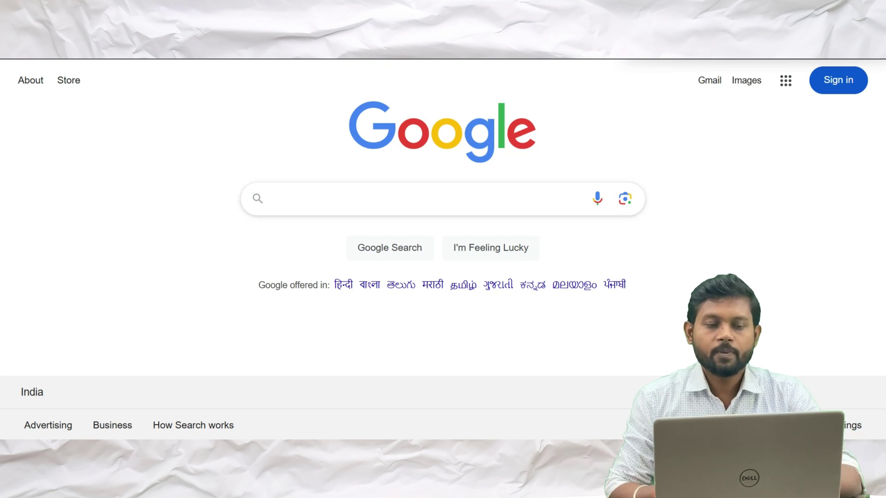
# Search Google for 'jee mains 2025 registration' and scroll through the results
pyautogui.write('jee')
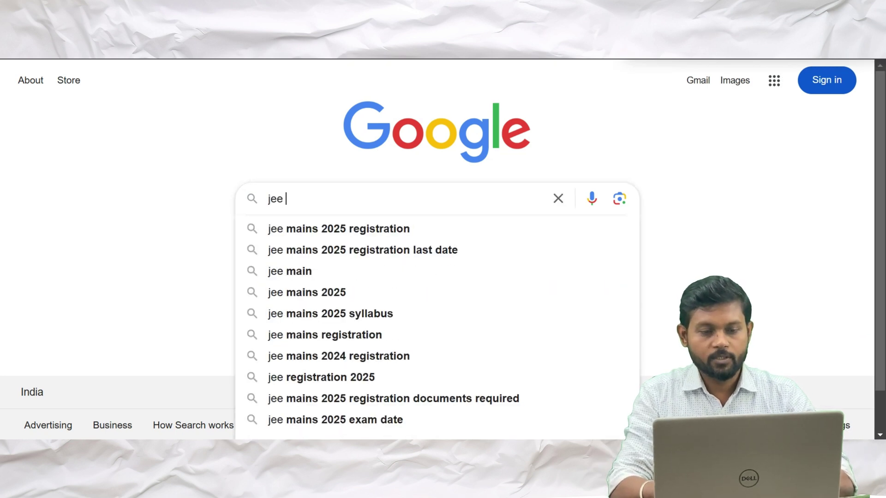
pyautogui.write(' mai')
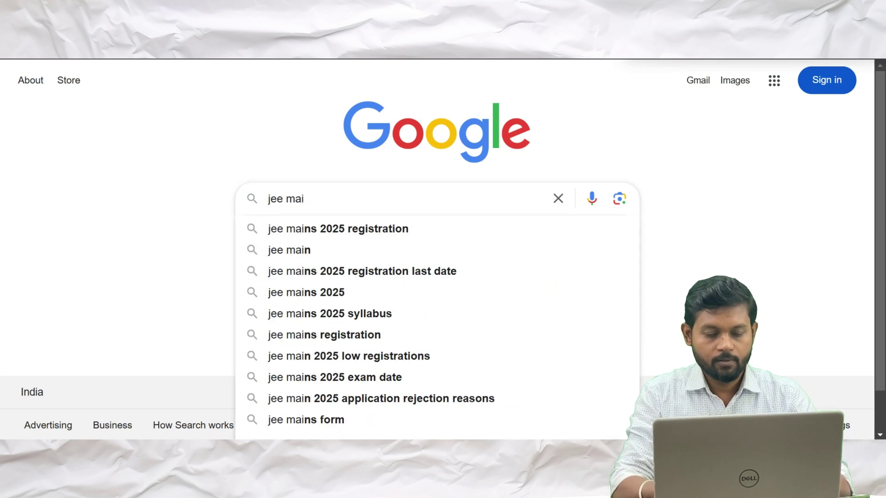
pyautogui.press('Down')
pyautogui.press('Return')
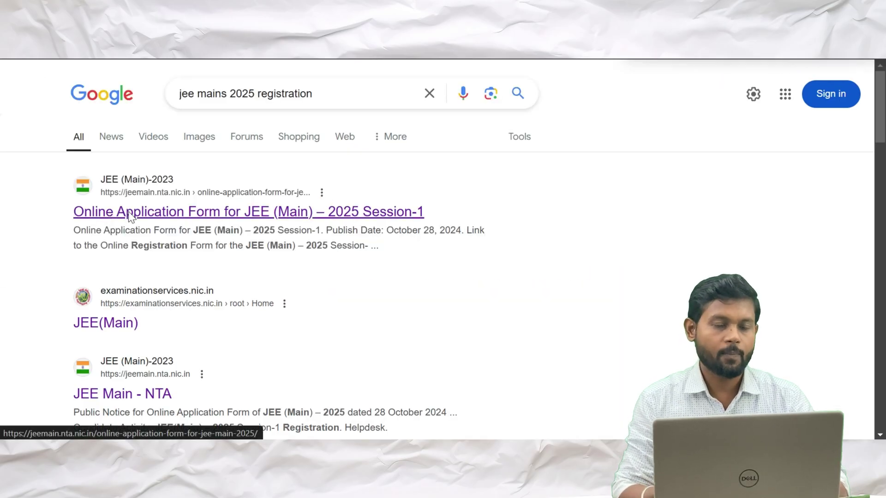
pyautogui.scroll(-1, 129, 213)
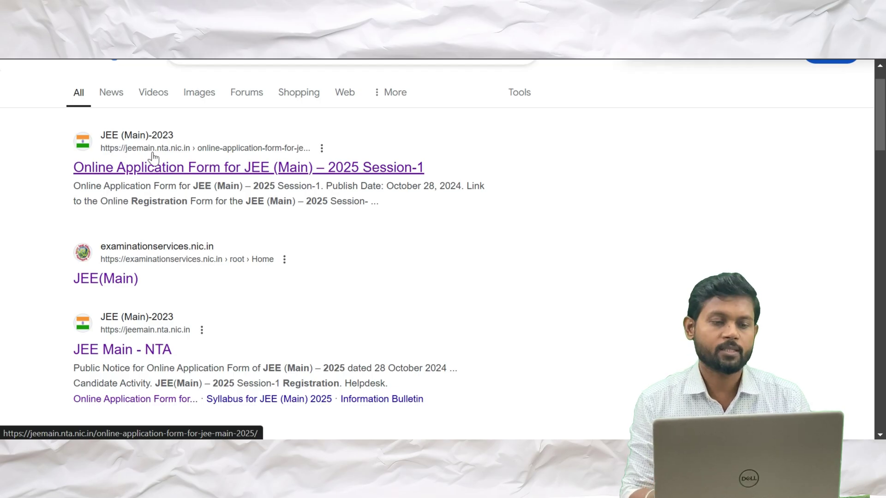
# Open the NTA online application form result and its Session-1 online registration form link
pyautogui.click(190, 168)
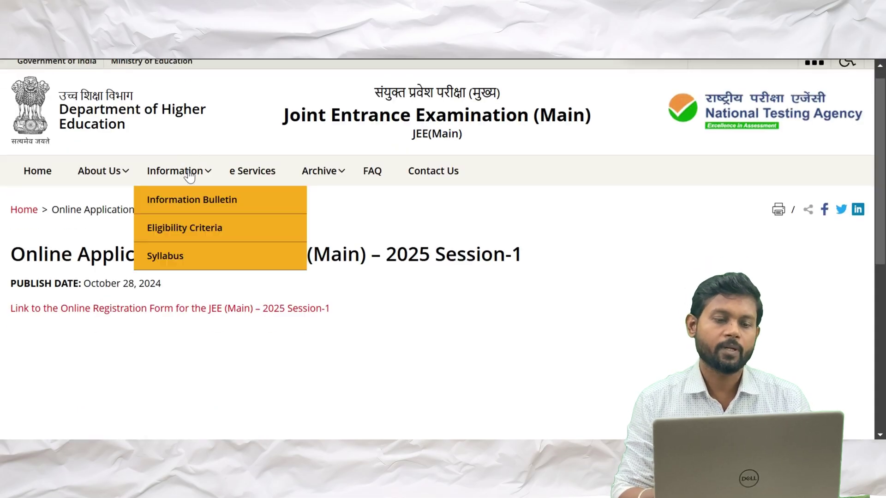
pyautogui.scroll(-2, 189, 173)
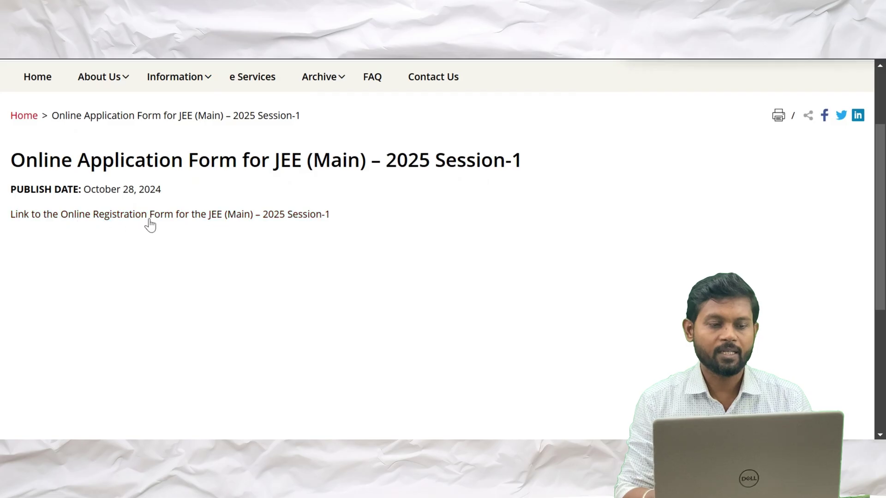
pyautogui.click(158, 216)
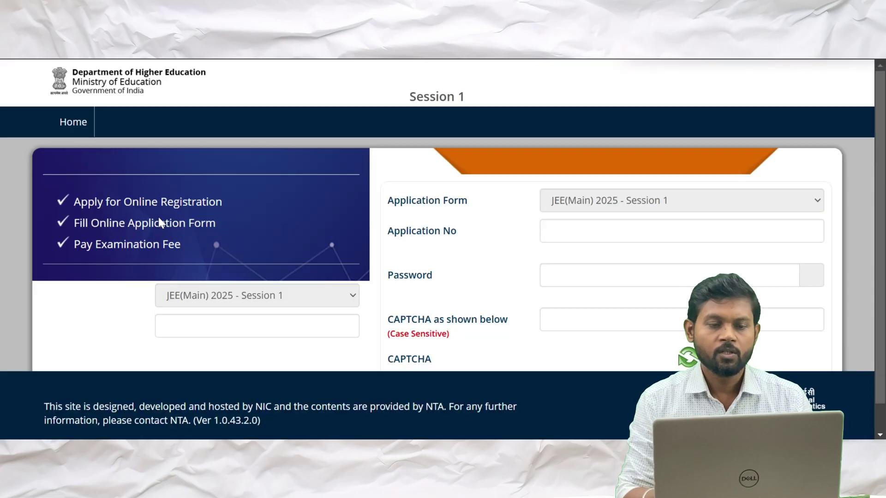
pyautogui.scroll(-1, 437, 215)
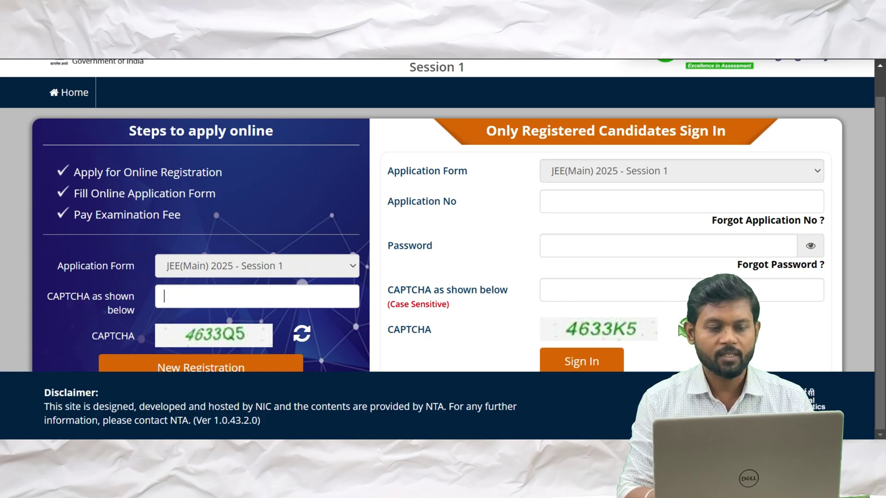
# Enter the shown CAPTCHA code and start a New Registration for Session 1
pyautogui.write('4633Q5')
pyautogui.click(224, 367)
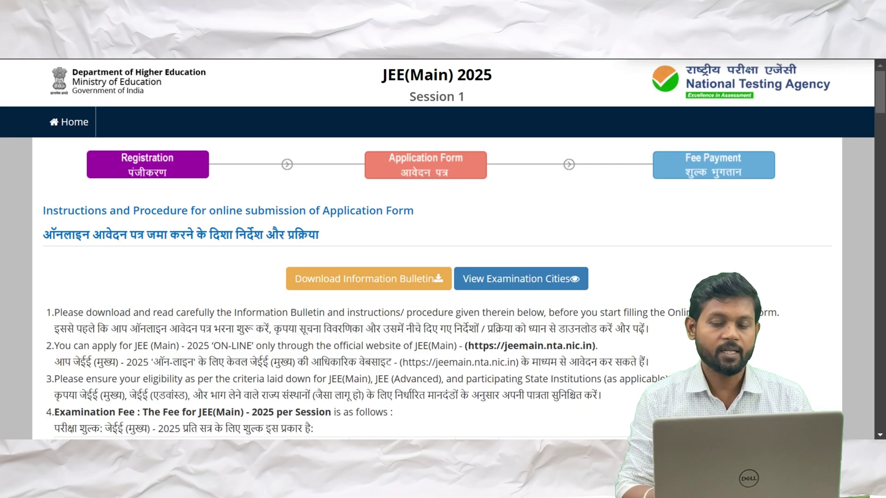
pyautogui.scroll(-1, 443, 247)
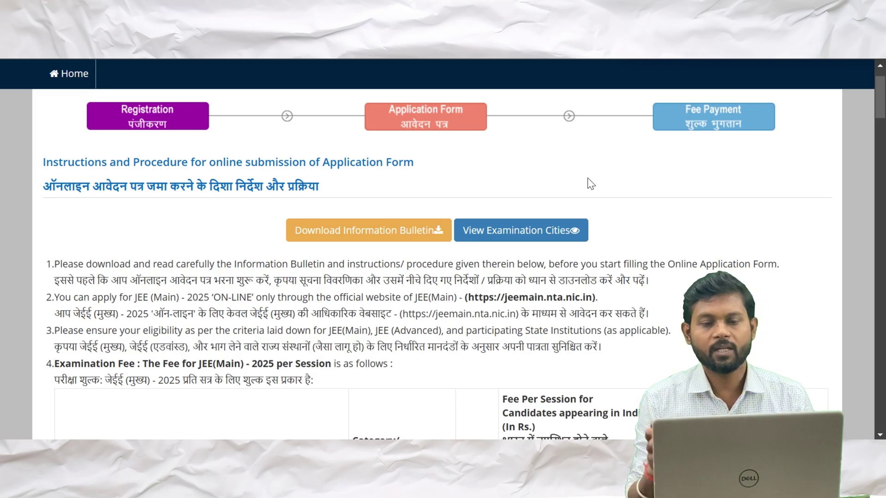
# Read through the instructions, accept the declaration and proceed to the application form
pyautogui.scroll(-5, 588, 178)
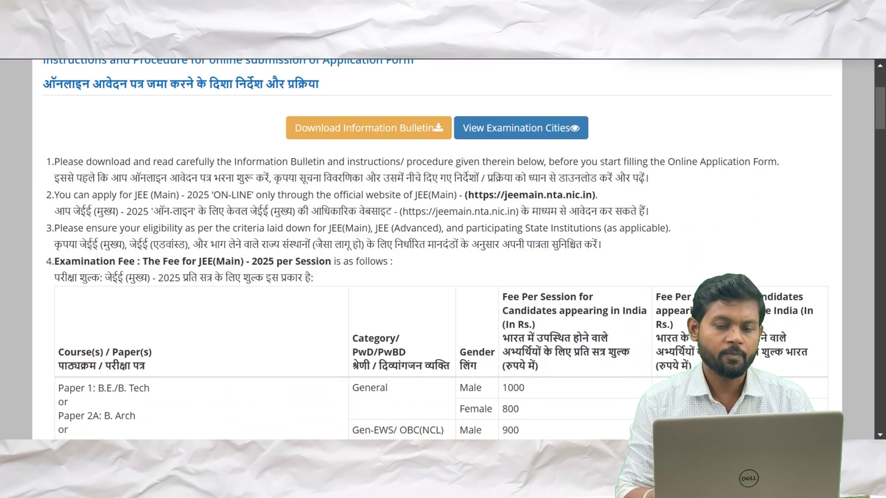
pyautogui.scroll(-1, 441, 216)
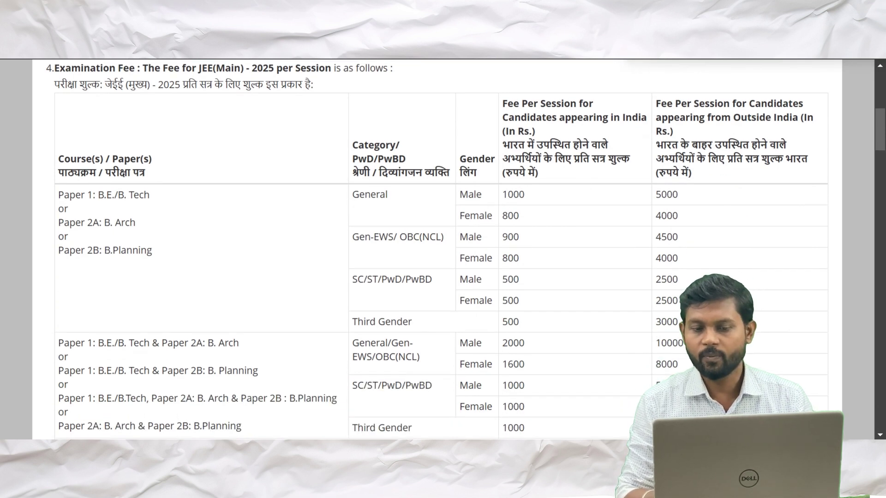
pyautogui.scroll(-1, 531, 198)
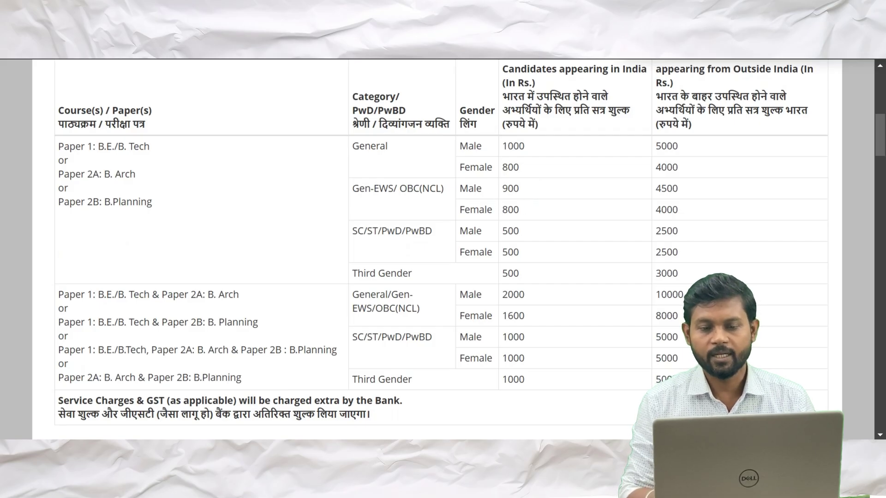
pyautogui.scroll(-1, 522, 211)
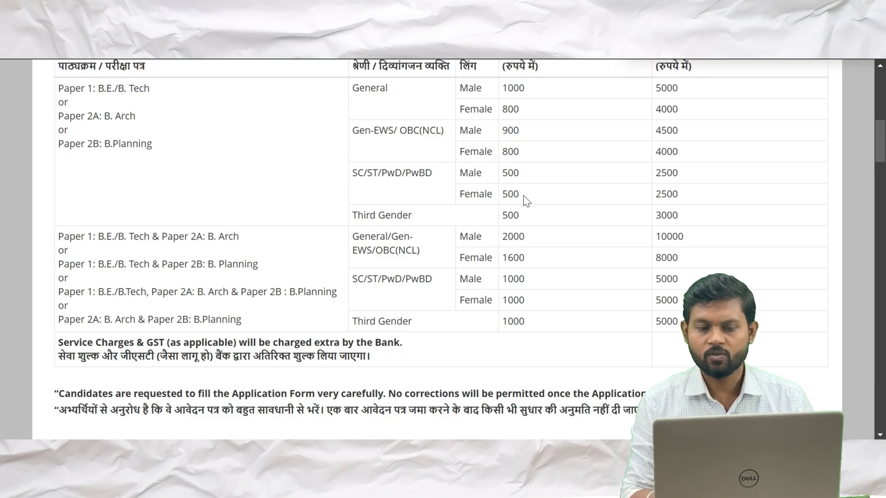
pyautogui.scroll(-2, 539, 230)
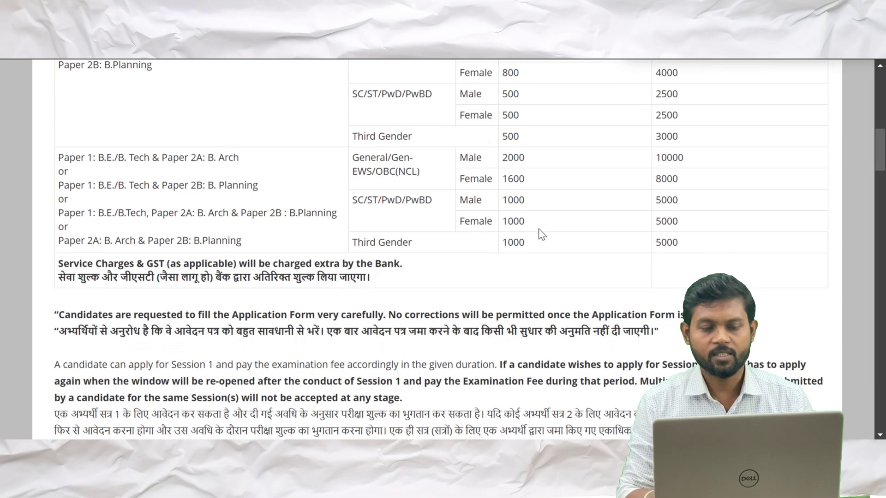
pyautogui.scroll(-6, 539, 230)
pyautogui.scroll(-18, 539, 228)
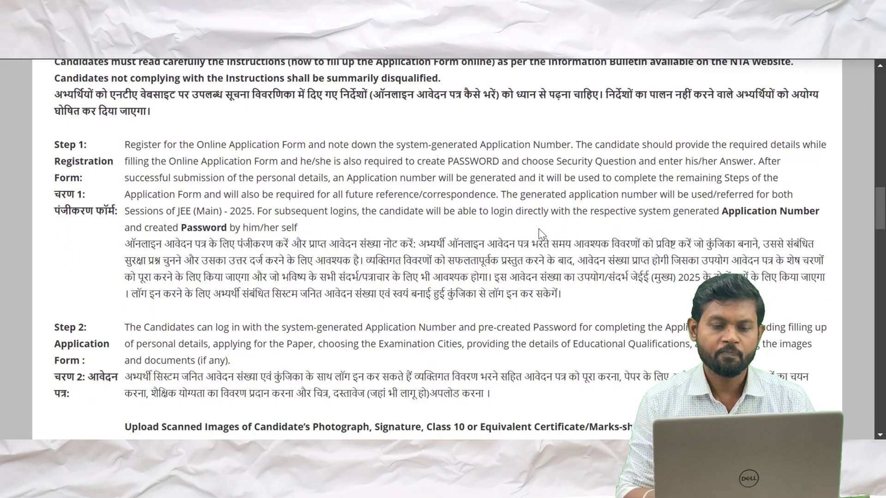
pyautogui.scroll(-1, 539, 229)
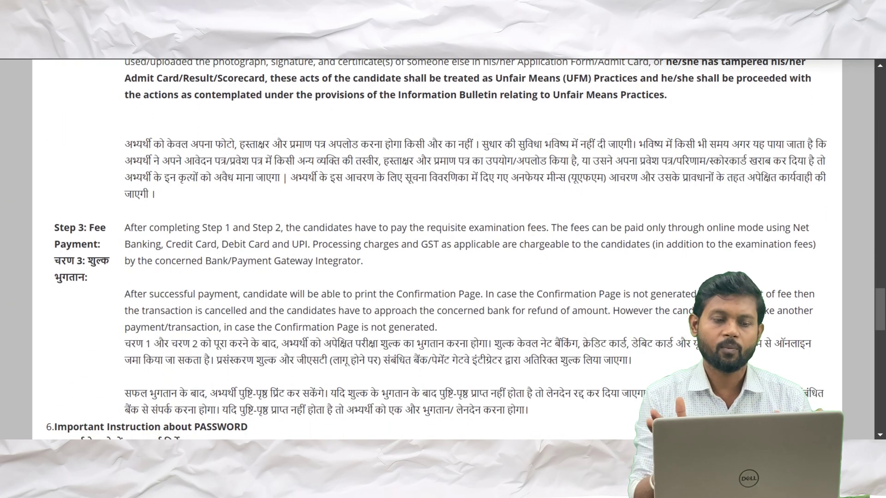
pyautogui.scroll(-15, 538, 228)
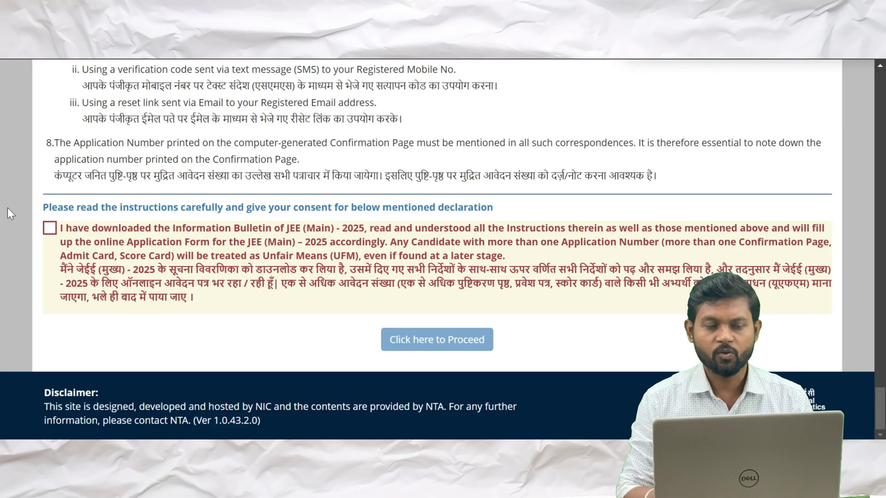
pyautogui.click(50, 230)
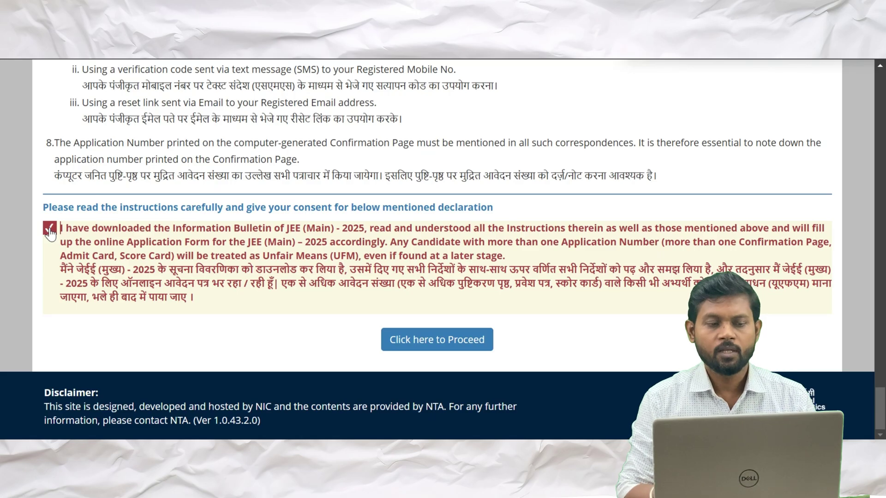
pyautogui.click(428, 339)
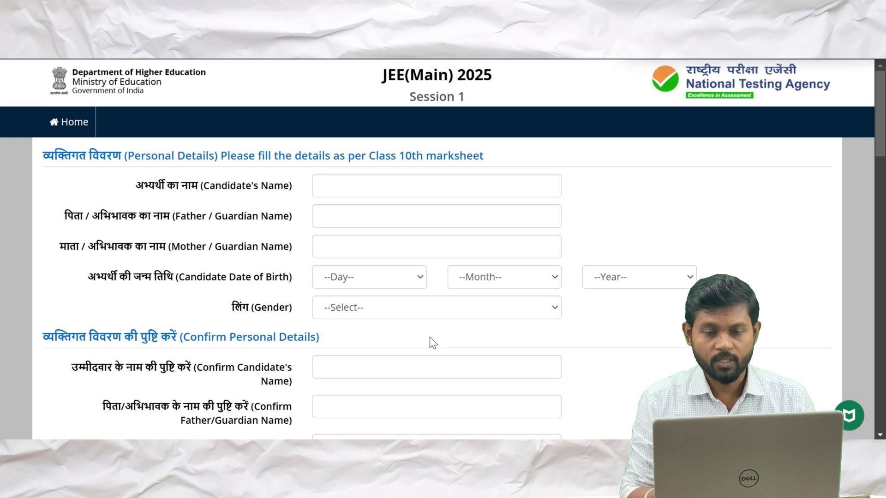
# Enter the candidate's name as per the Class 10 marksheet
pyautogui.scroll(-1, 430, 337)
pyautogui.click(392, 138)
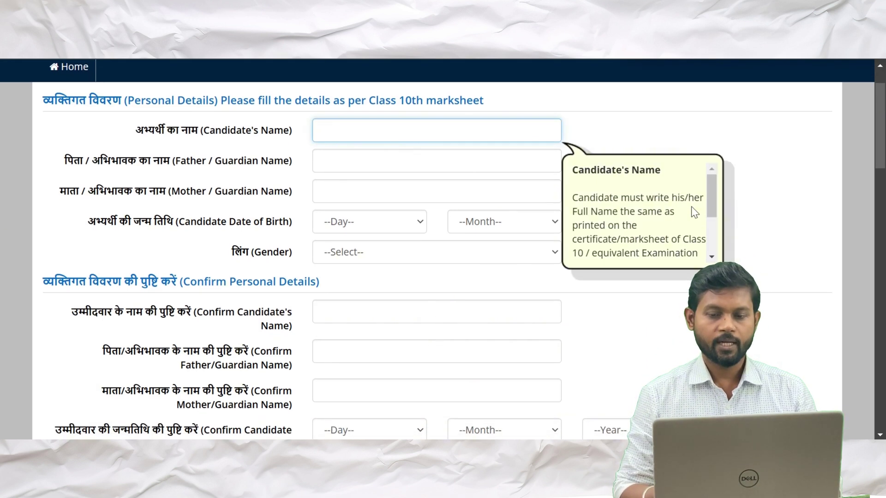
pyautogui.moveTo(714, 203); pyautogui.dragTo(715, 243)
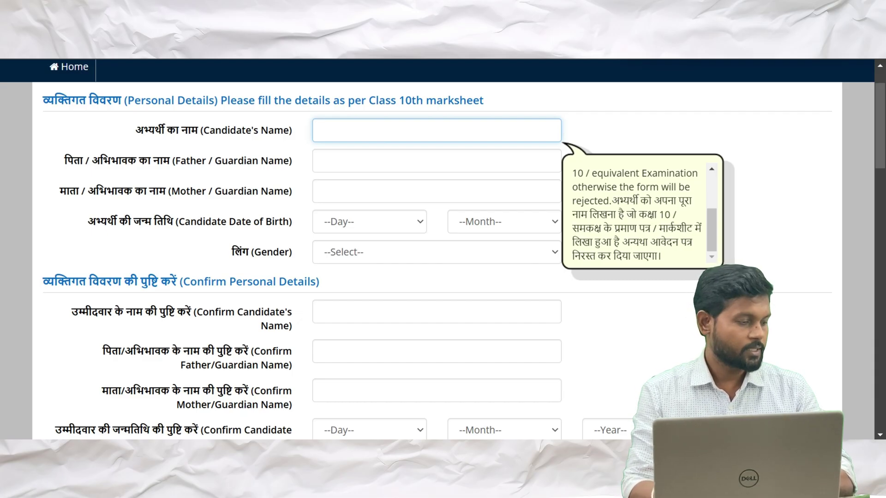
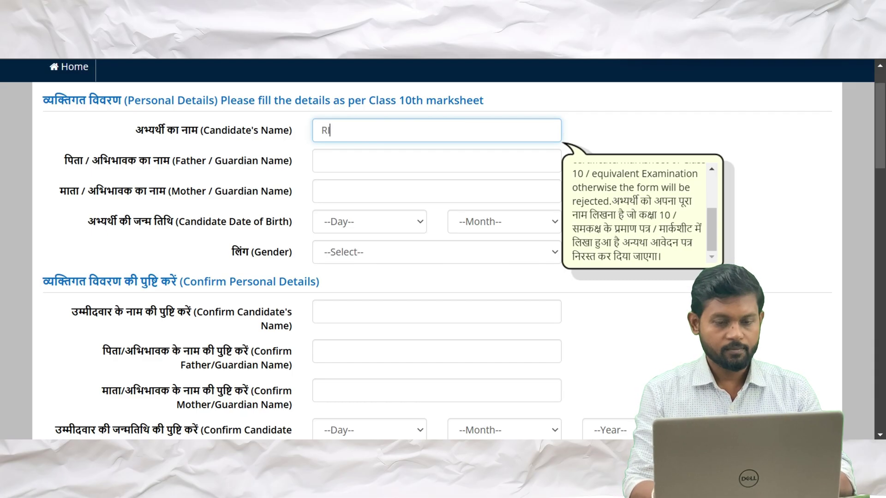
# Enter the father's and mother's names in their Personal Details fields
pyautogui.click(322, 160)
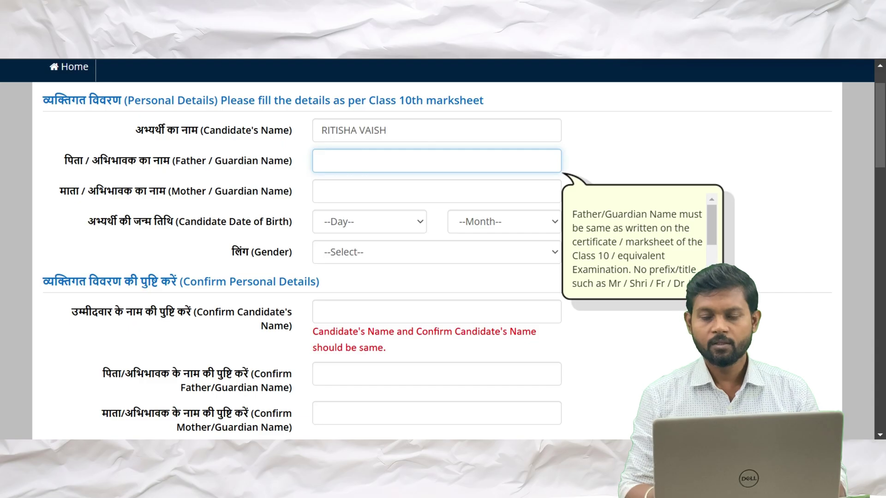
pyautogui.scroll(-2, 712, 242)
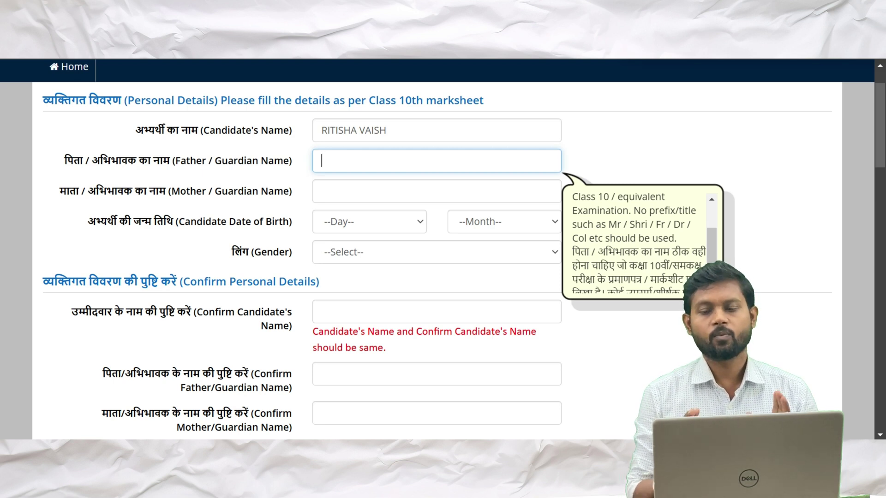
pyautogui.scroll(-1, 639, 244)
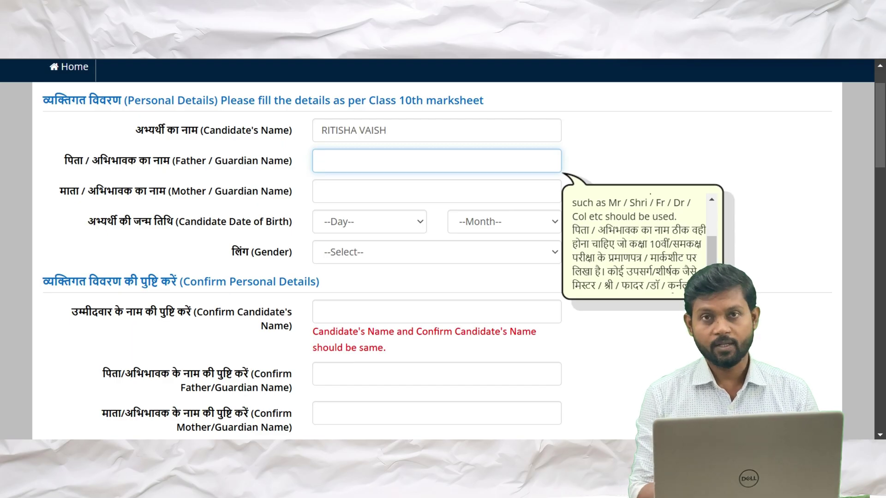
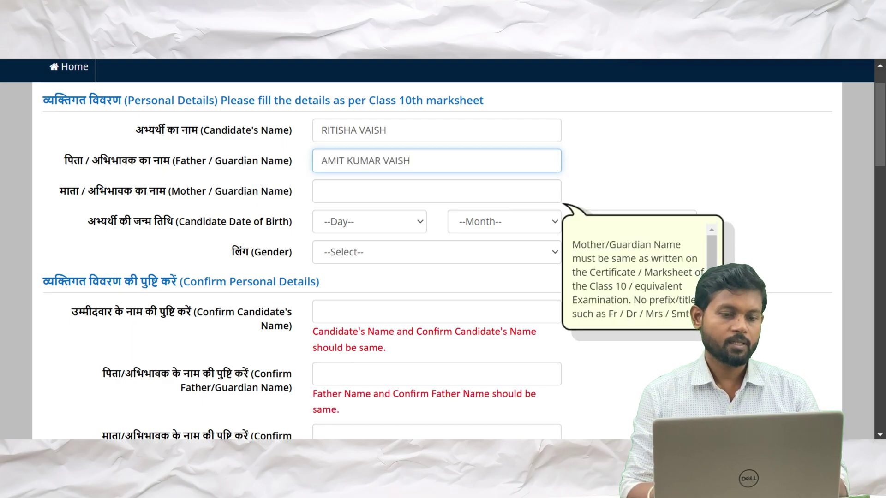
pyautogui.click(437, 191)
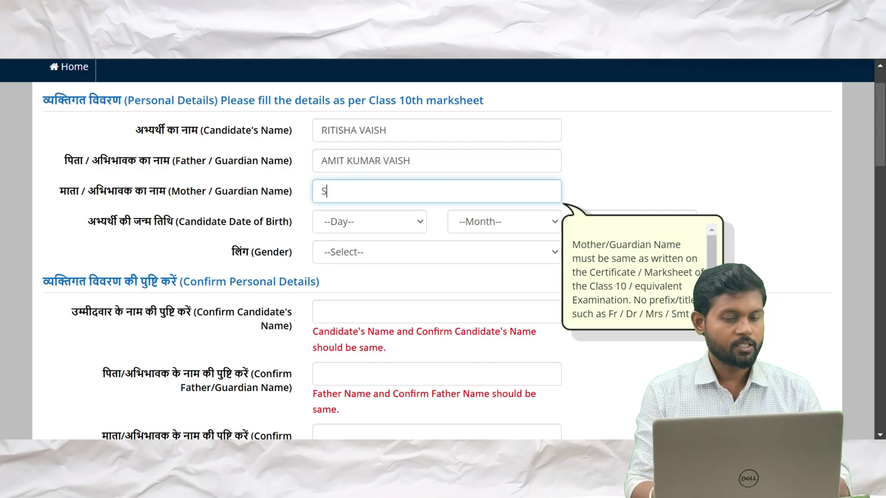
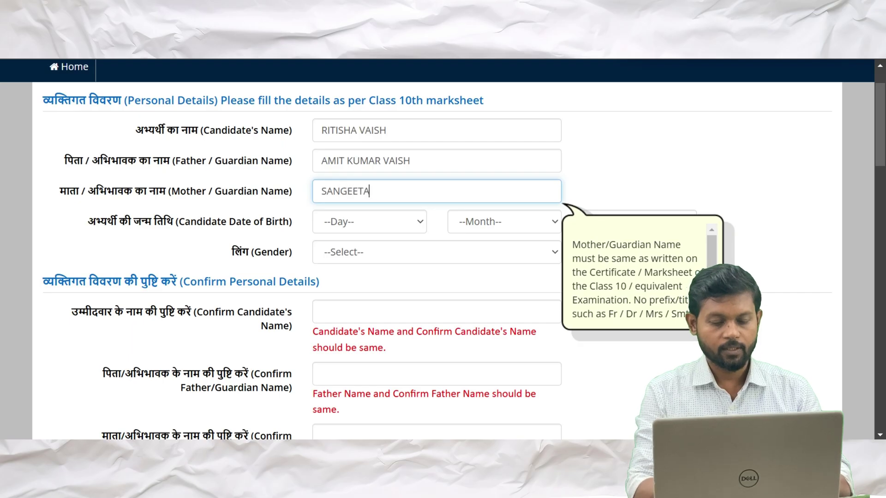
pyautogui.scroll(-1, 443, 259)
pyautogui.scroll(-1, 386, 189)
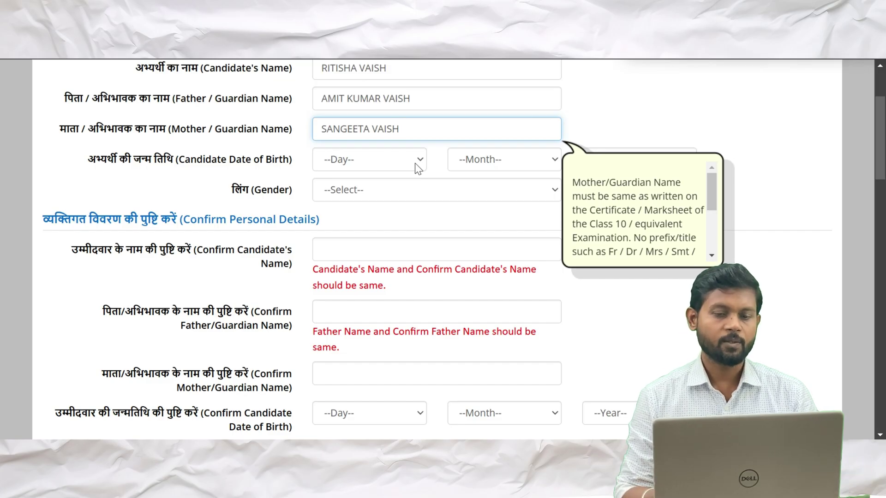
pyautogui.scroll(-1, 414, 162)
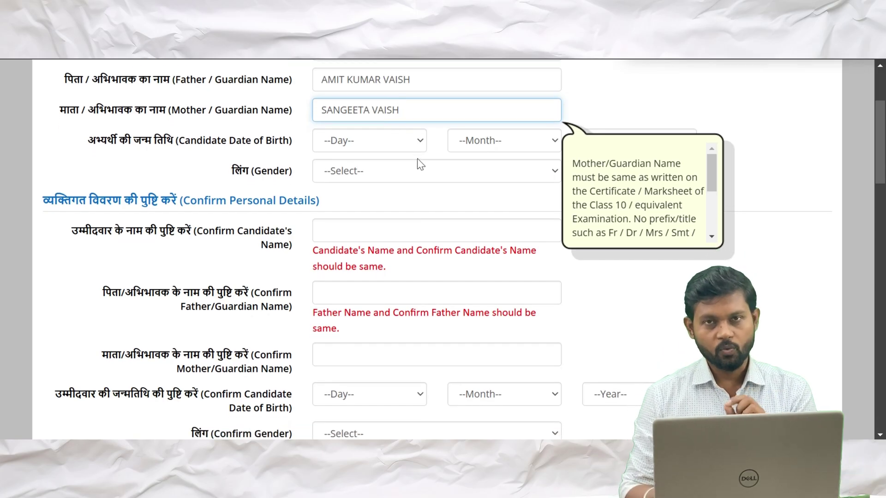
# Set the date of birth to 03 December 2007
pyautogui.click(420, 140)
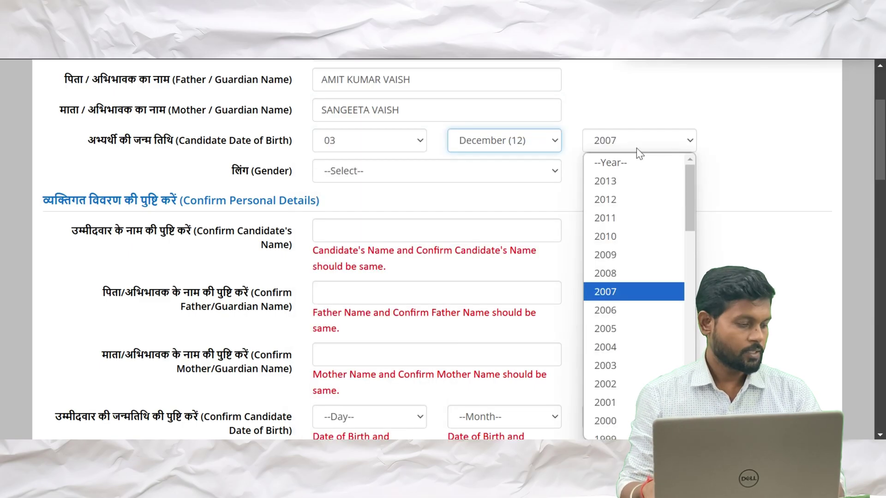
pyautogui.click(636, 147)
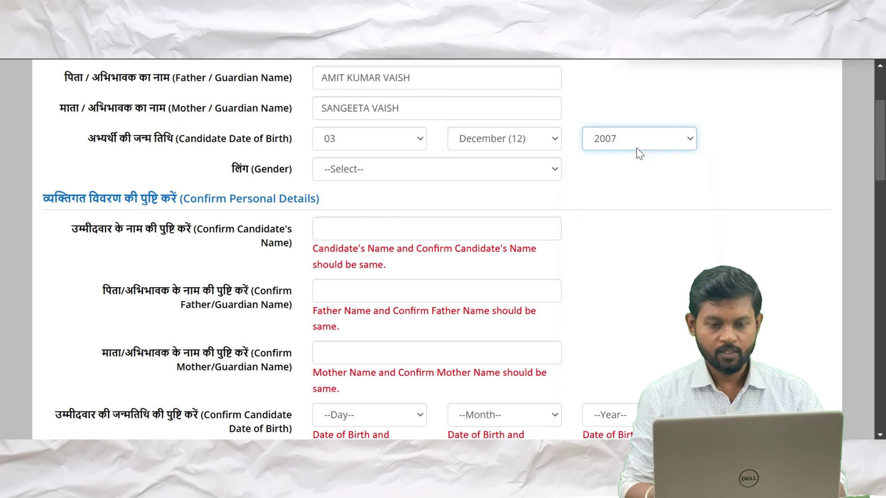
pyautogui.scroll(-1, 637, 153)
pyautogui.scroll(-1, 637, 152)
# Set the gender to Female
pyautogui.click(553, 137)
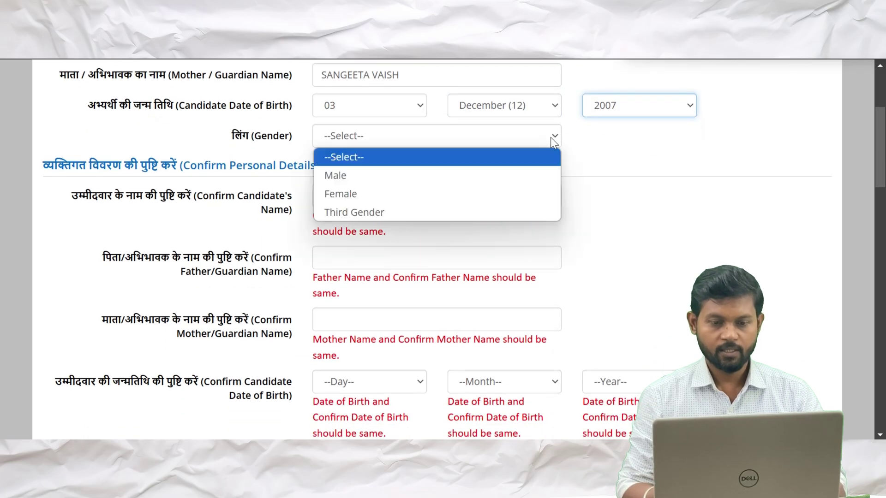
pyautogui.click(341, 193)
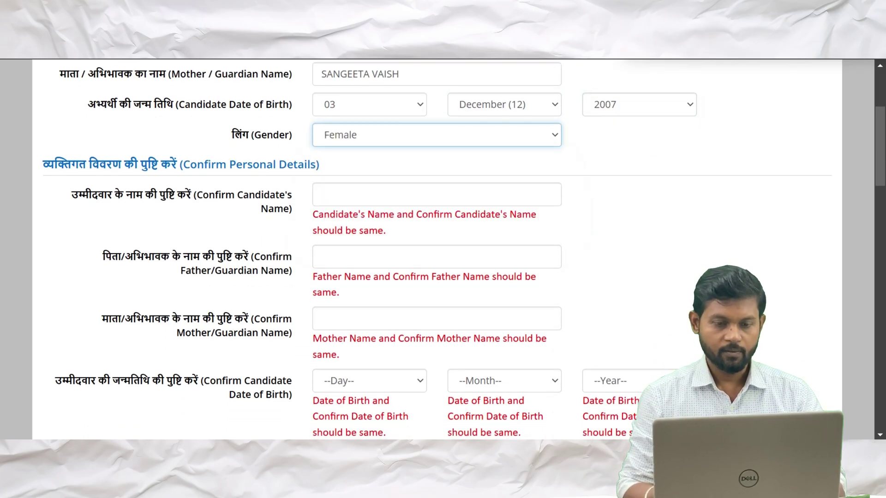
pyautogui.scroll(-1, 341, 194)
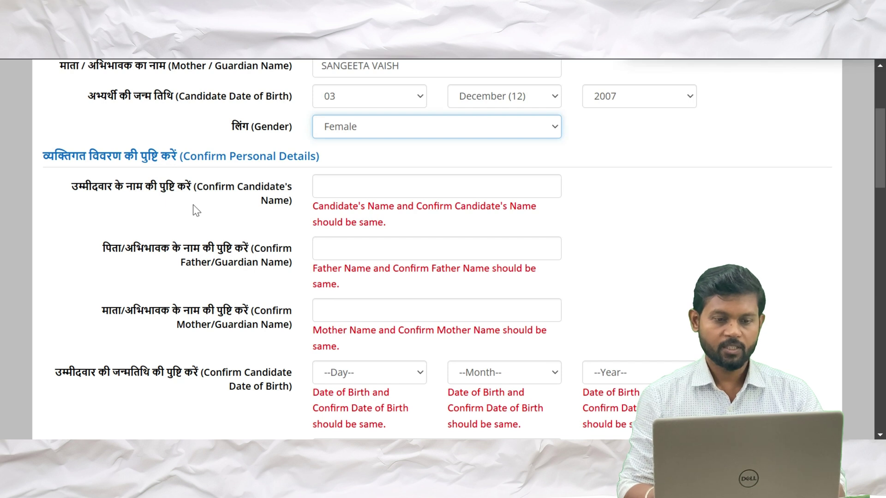
pyautogui.scroll(-1, 193, 205)
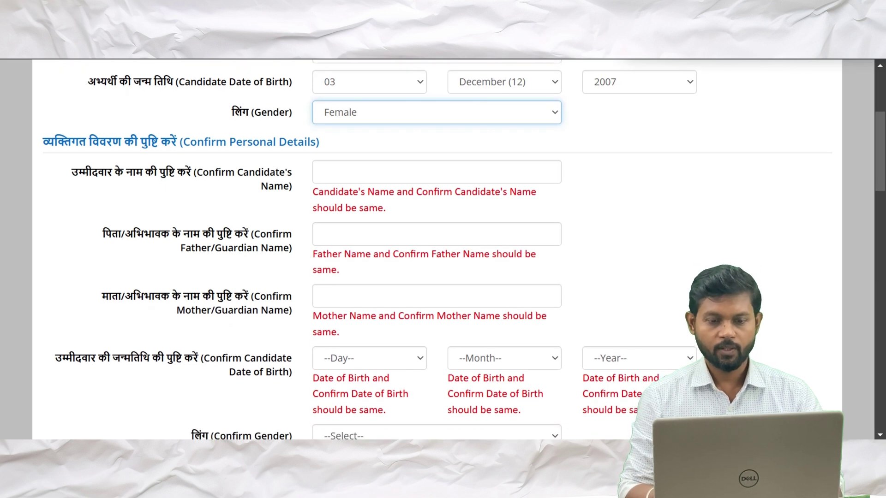
# Re-enter the candidate's name in the Confirm Candidate's Name field
pyautogui.click(351, 172)
pyautogui.scroll(4, 351, 184)
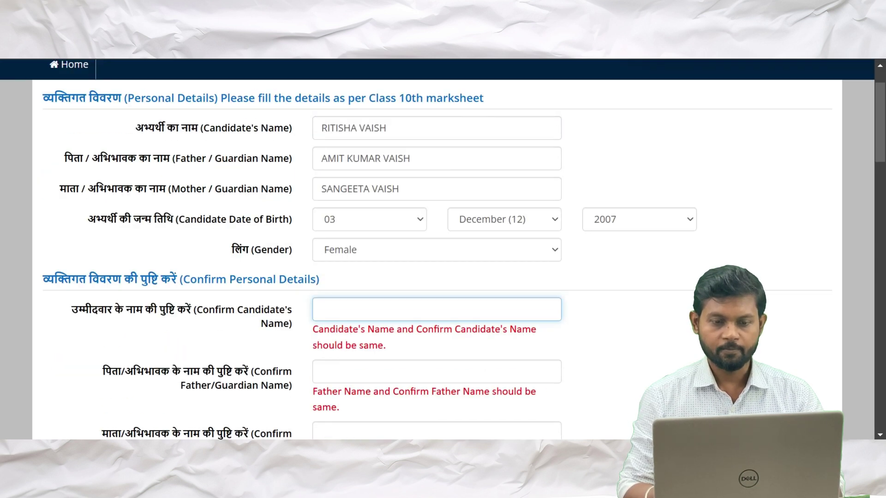
pyautogui.click(351, 185)
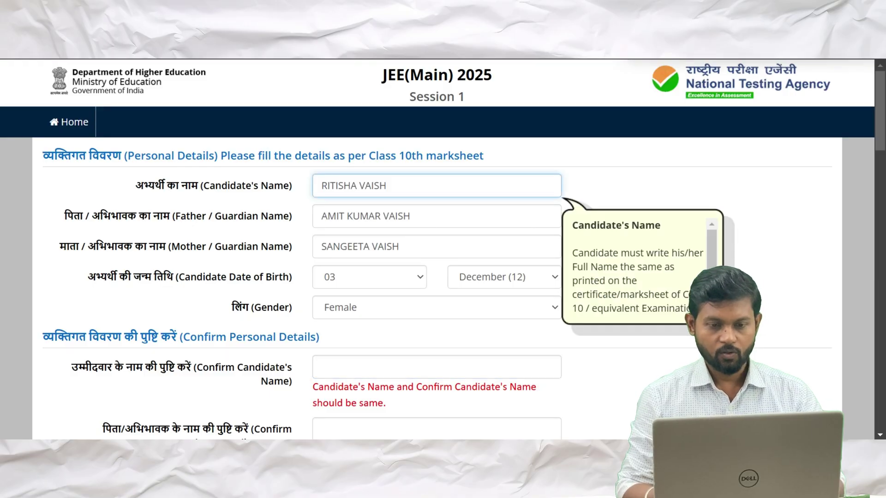
pyautogui.hotkey('ctrl', 'a')
pyautogui.scroll(-3, 358, 231)
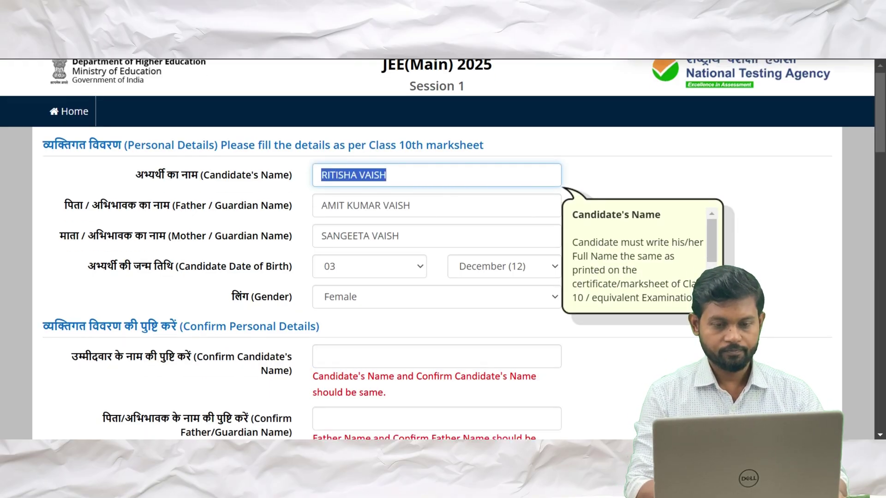
pyautogui.click(351, 269)
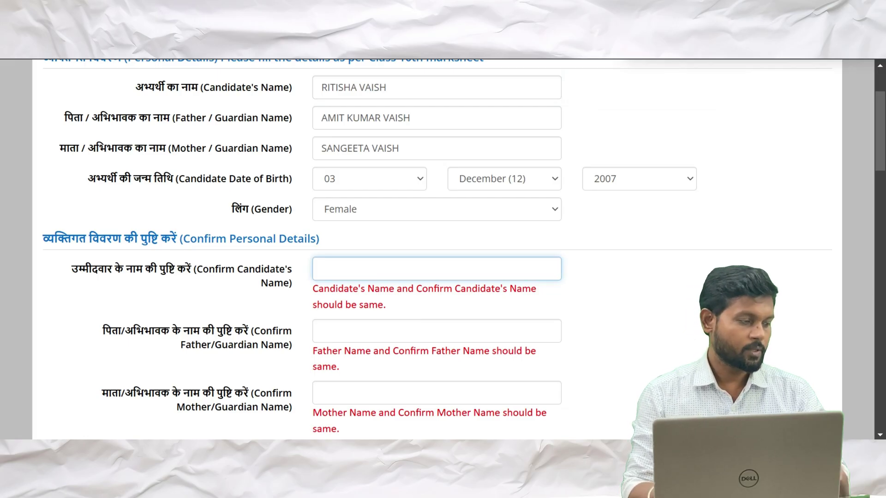
# Re-enter the father's and mother's names in their confirm fields
pyautogui.press('Tab')
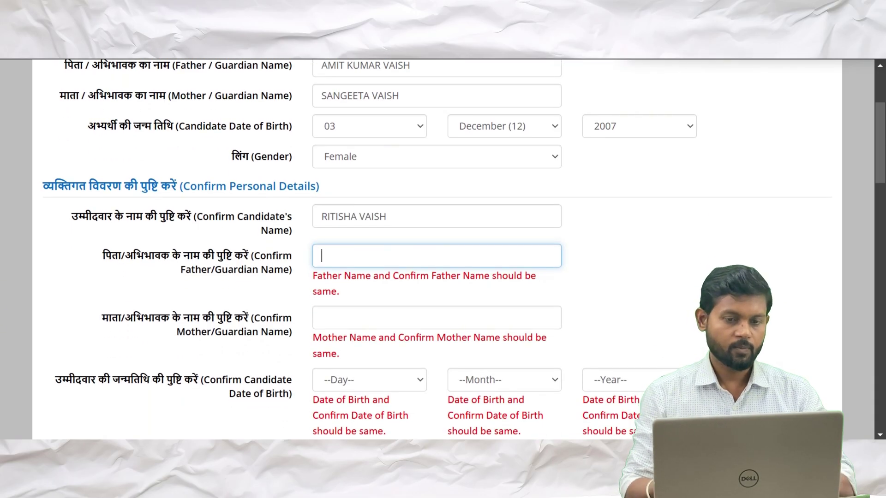
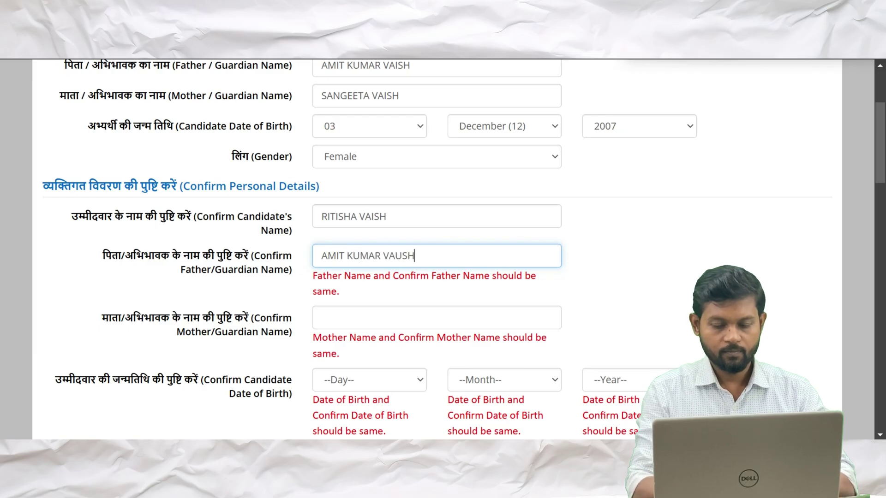
pyautogui.scroll(-1, 442, 264)
pyautogui.click(352, 285)
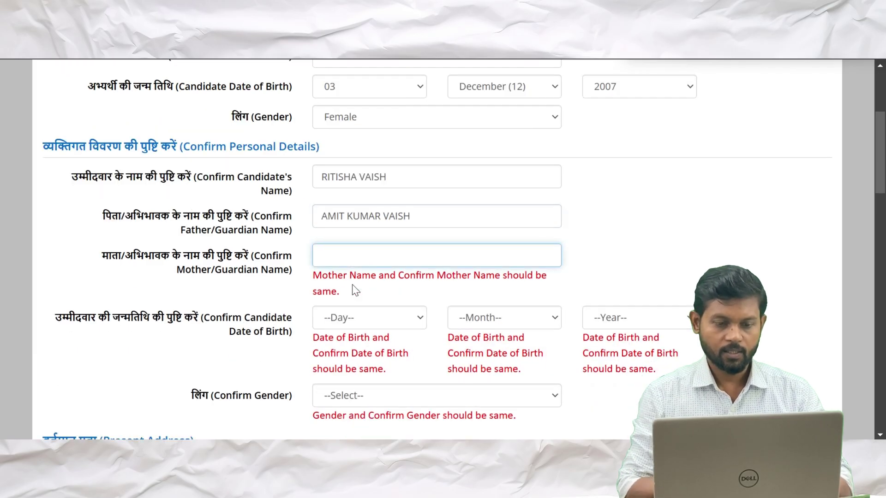
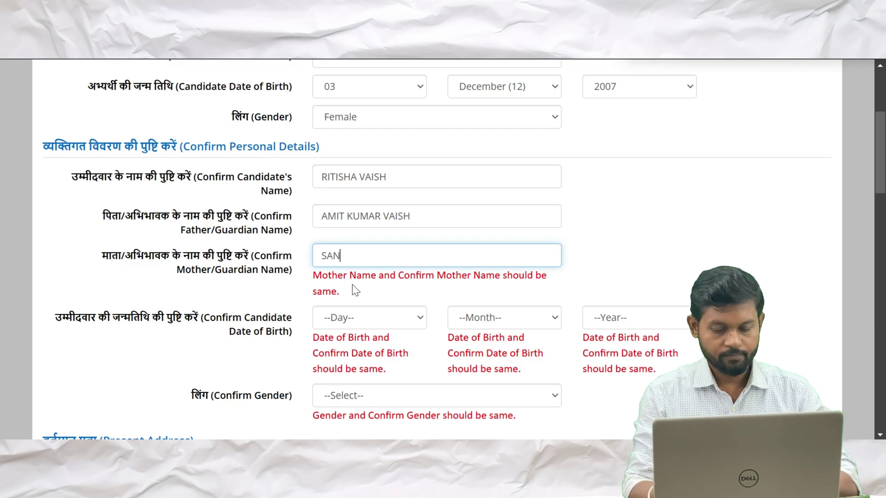
pyautogui.scroll(-2, 353, 285)
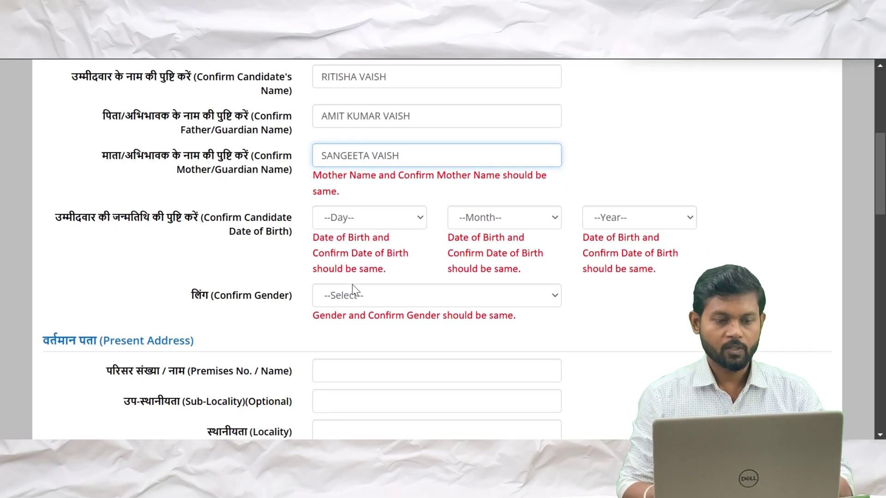
pyautogui.click(408, 221)
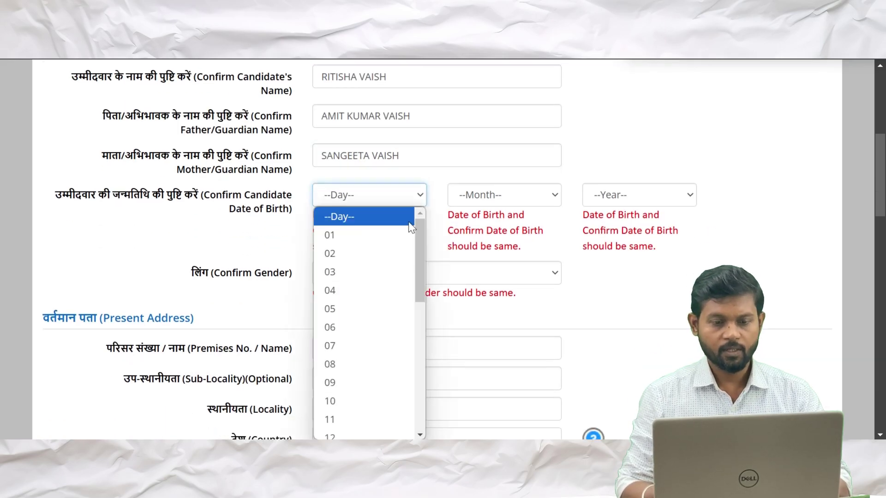
pyautogui.click(336, 270)
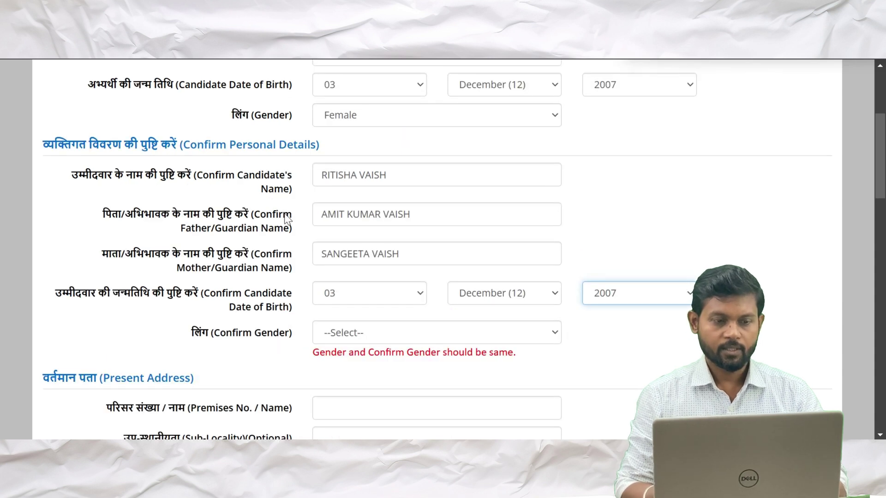
pyautogui.scroll(2, 287, 219)
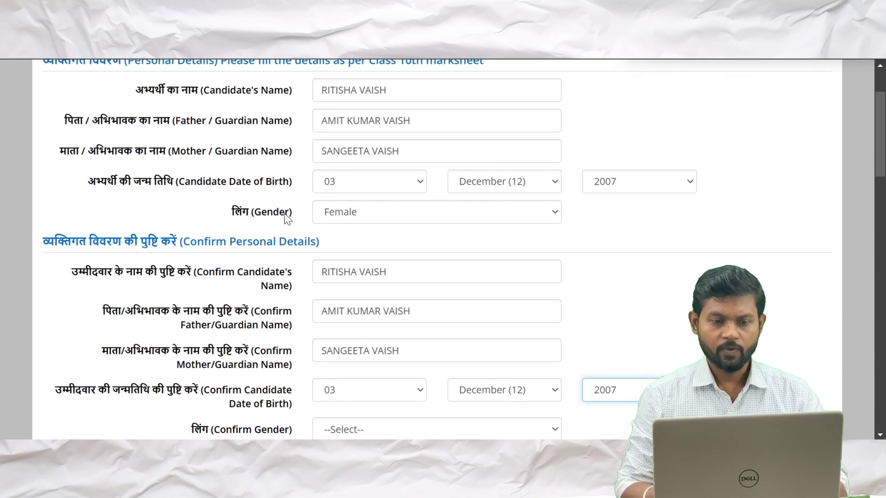
pyautogui.scroll(2, 285, 214)
pyautogui.scroll(-1, 371, 229)
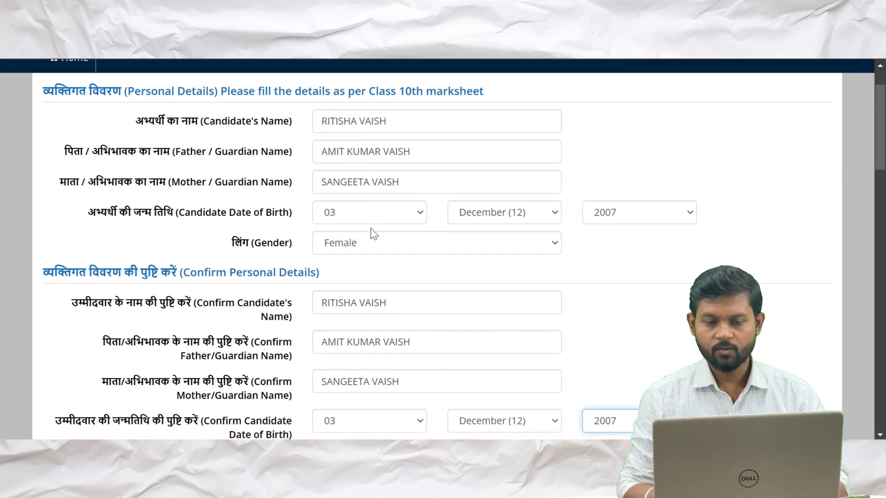
pyautogui.scroll(-1, 370, 228)
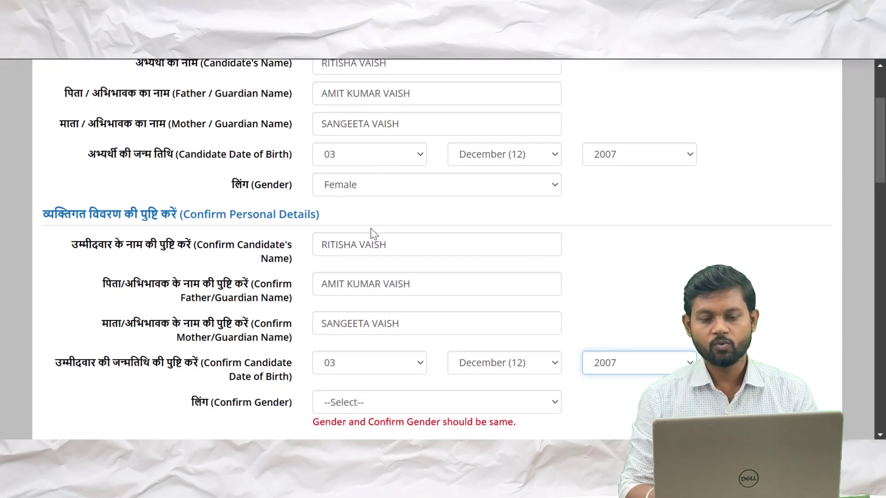
pyautogui.scroll(1, 370, 228)
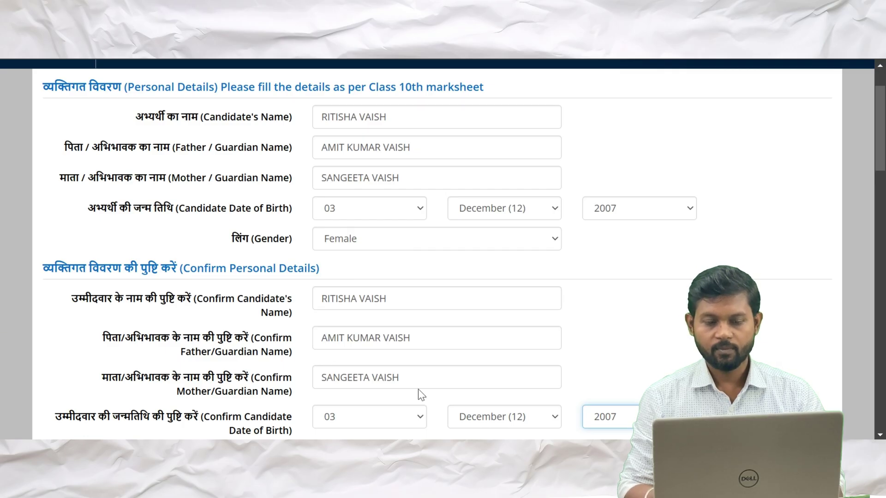
pyautogui.scroll(-2, 442, 368)
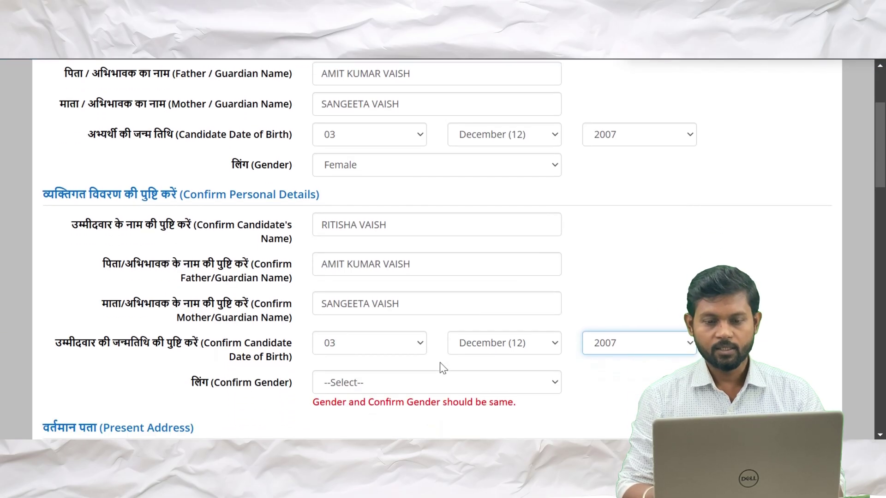
pyautogui.scroll(-2, 448, 359)
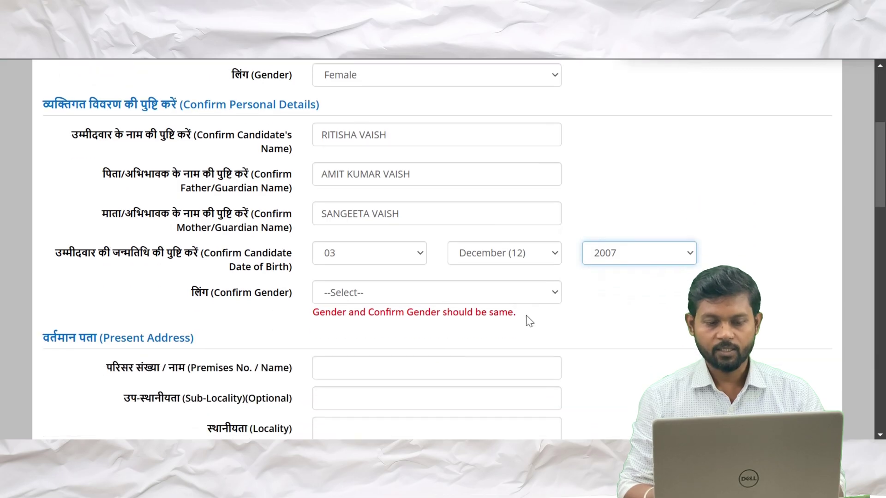
# Confirm the gender as Female
pyautogui.click(542, 291)
pyautogui.click(395, 351)
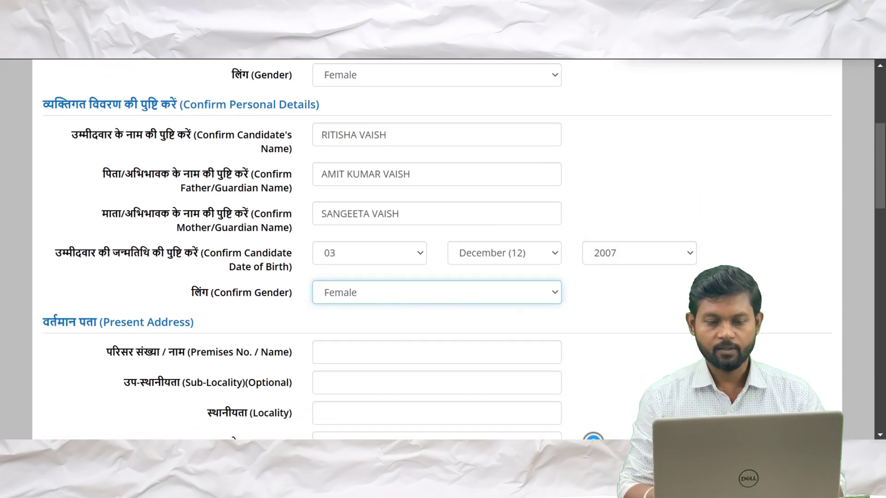
pyautogui.scroll(-4, 395, 358)
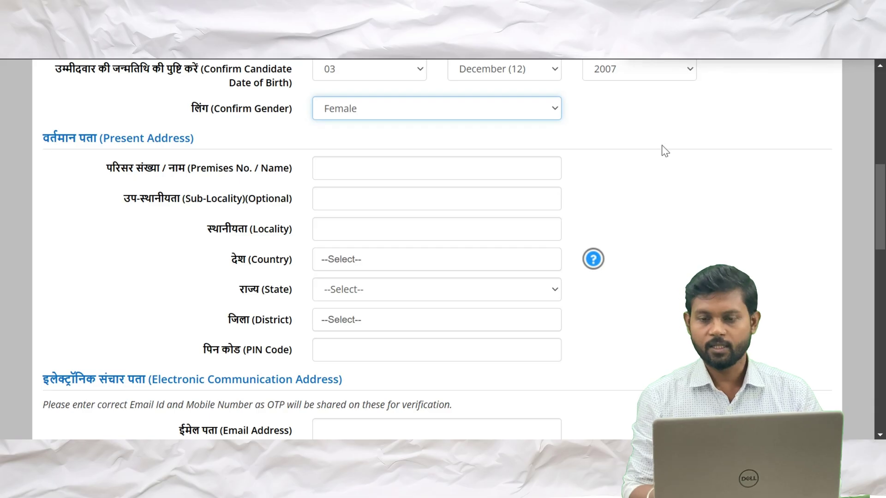
# Fill in the present address premises details and move on to the email address
pyautogui.click(811, 60)
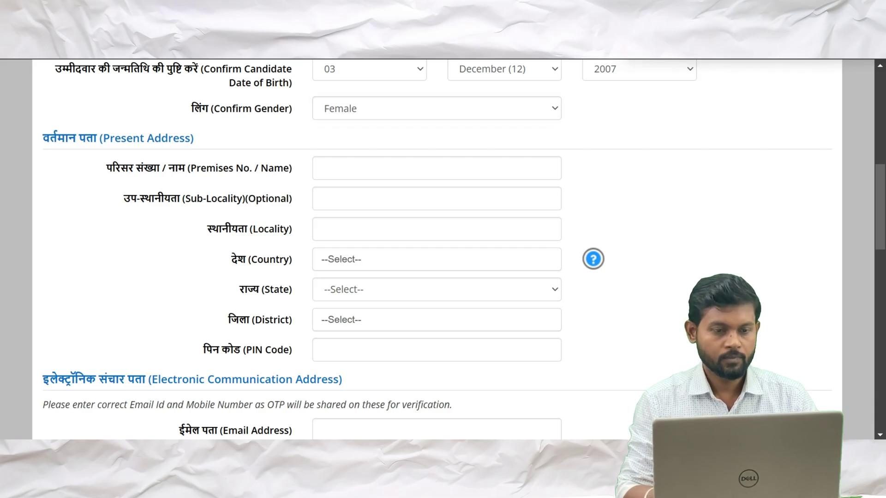
pyautogui.scroll(-1, 340, 172)
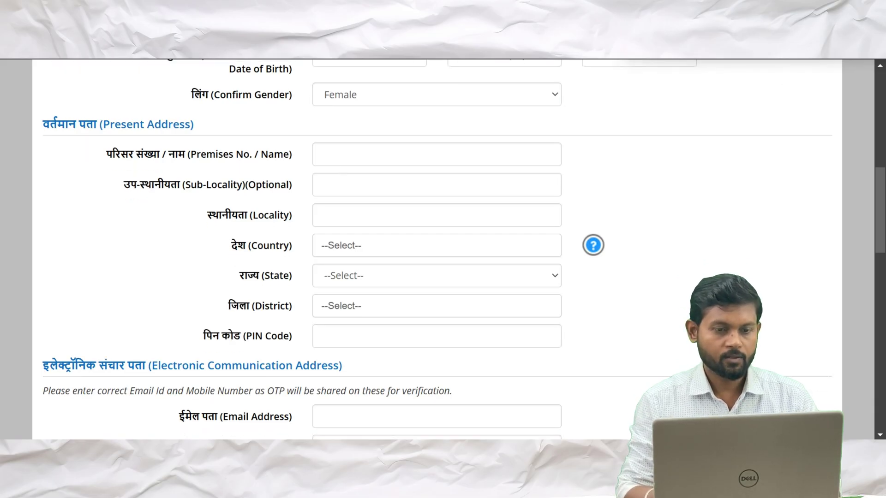
pyautogui.click(332, 154)
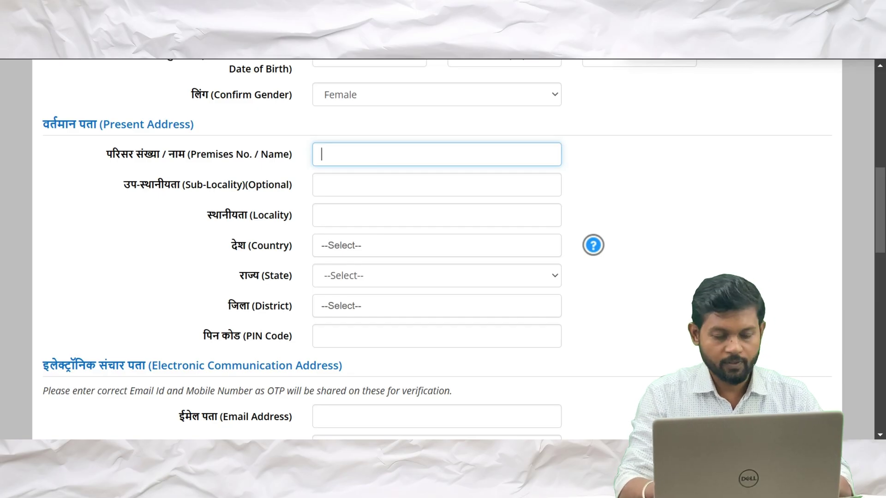
pyautogui.write('UR NAGAR')
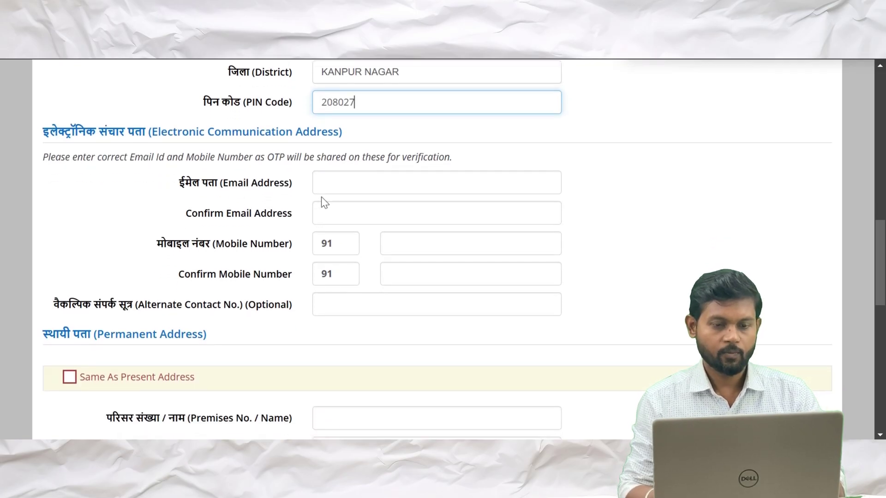
pyautogui.click(436, 182)
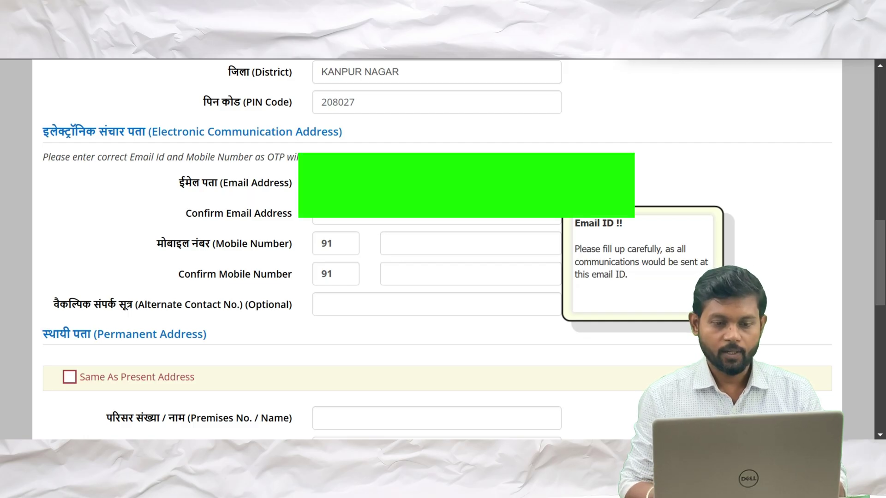
# Enter the confirm email address and the candidate's mobile number in both mobile fields
pyautogui.press('Tab')
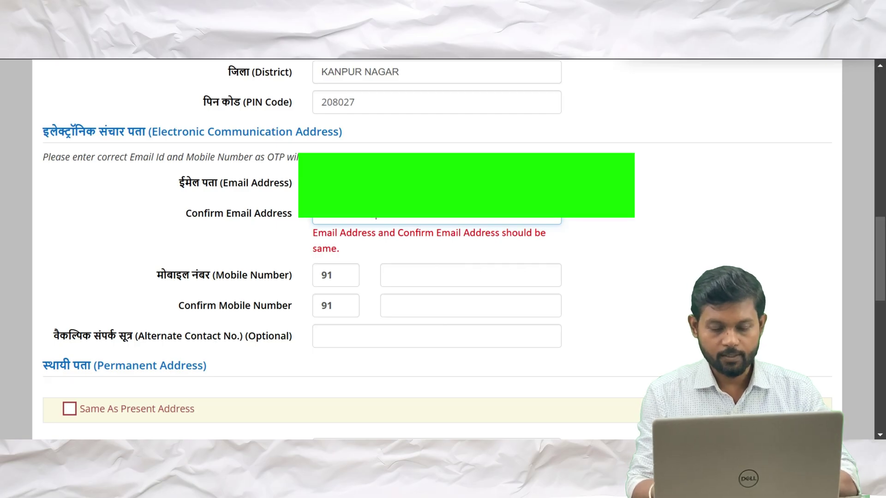
pyautogui.write('gmail.com')
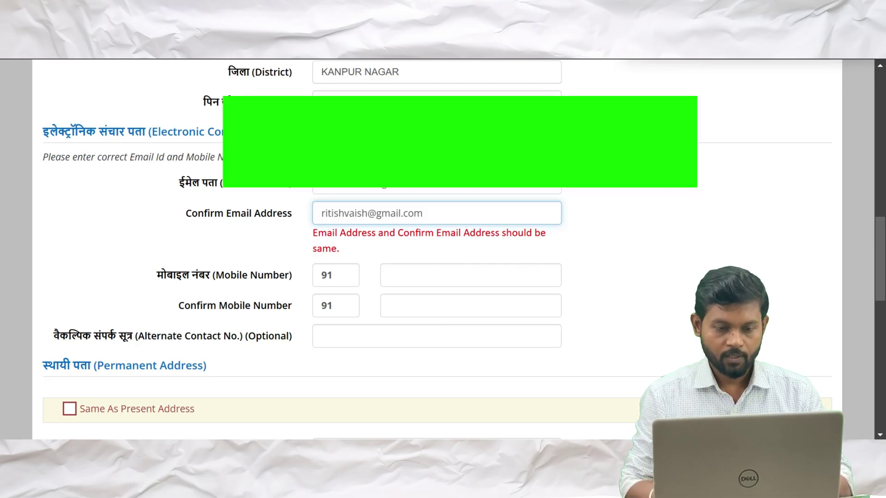
pyautogui.scroll(-1, 367, 201)
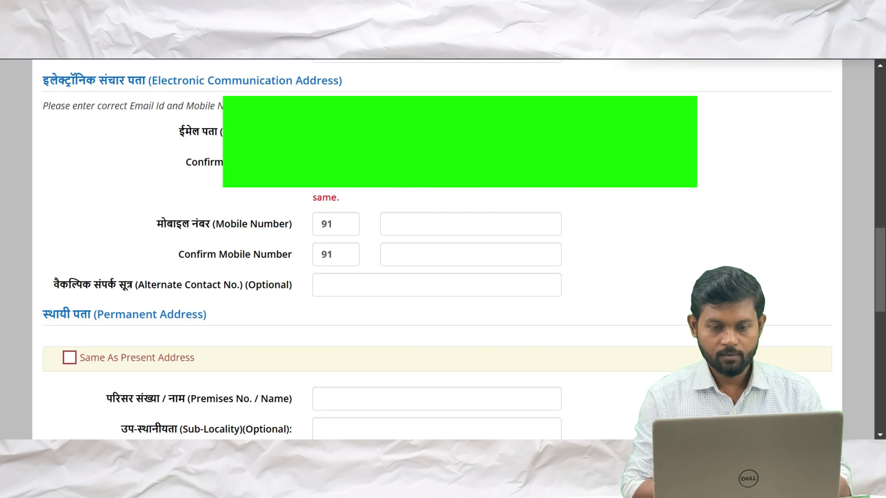
pyautogui.click(471, 224)
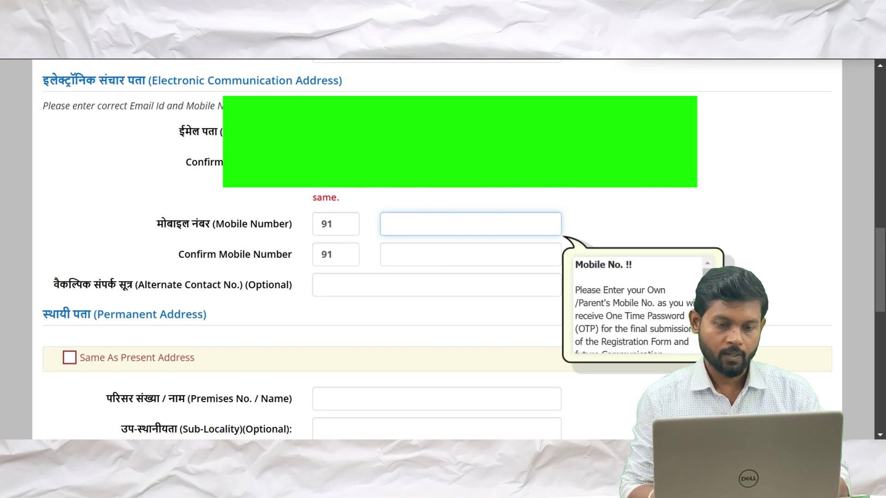
pyautogui.scroll(-1, 437, 253)
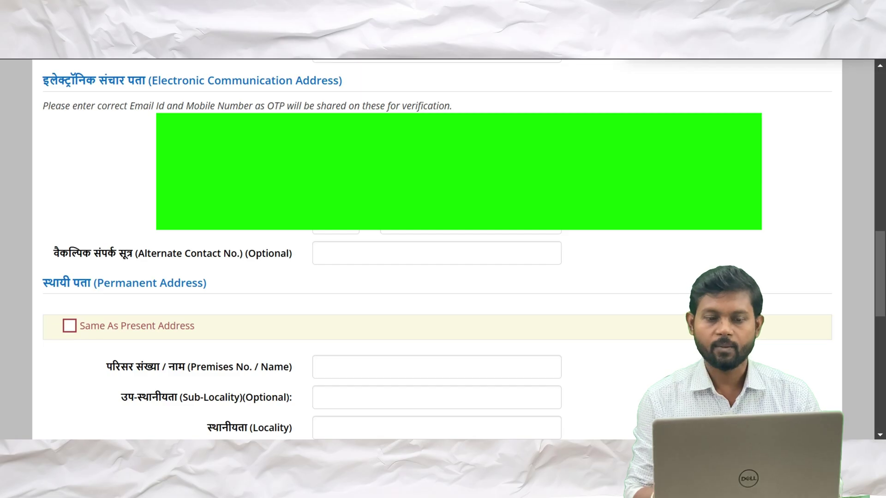
pyautogui.click(470, 223)
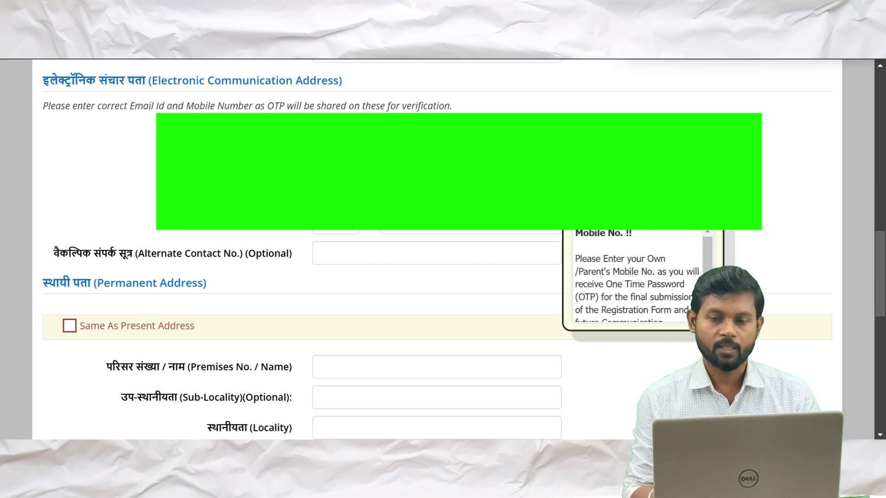
pyautogui.scroll(-1, 434, 323)
pyautogui.scroll(1, 434, 323)
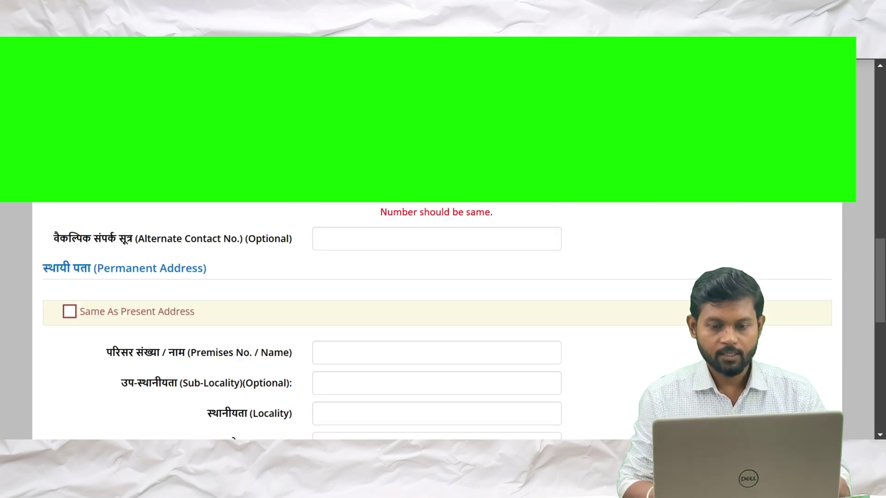
# Scroll to the Permanent Address section and untick Same As Present Address
pyautogui.scroll(-1, 419, 244)
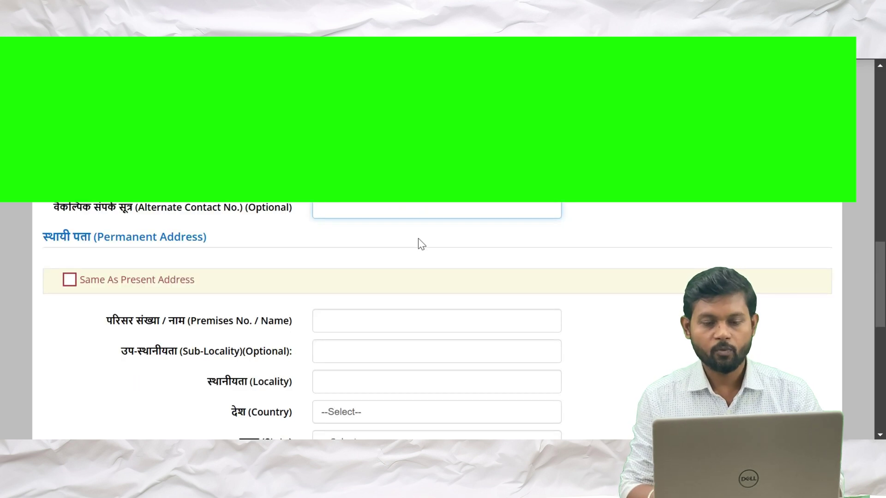
pyautogui.scroll(-1, 418, 239)
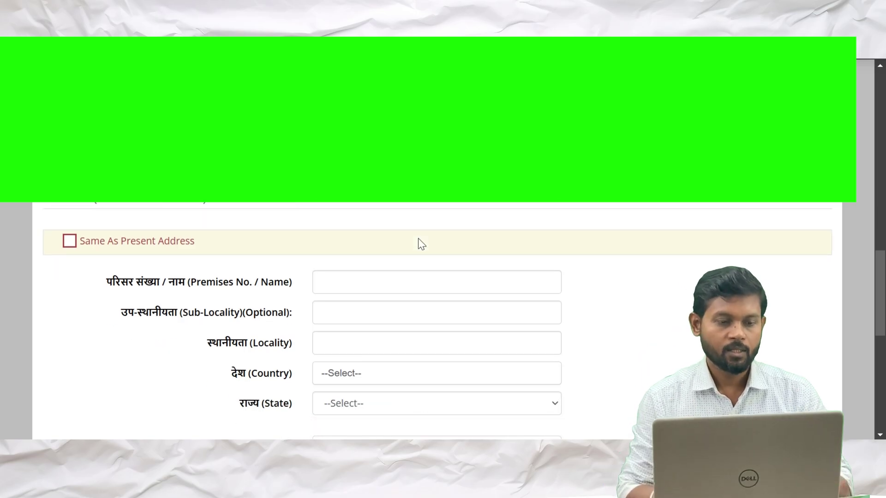
pyautogui.scroll(-1, 422, 244)
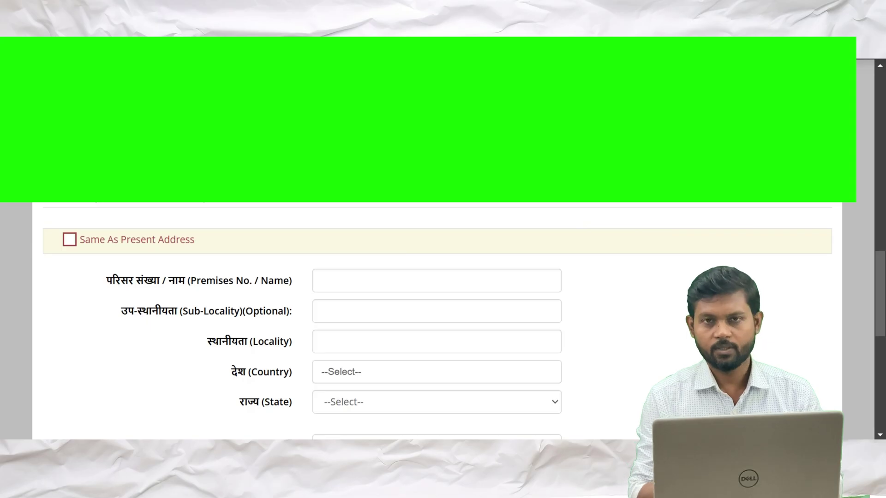
pyautogui.scroll(-2, 420, 277)
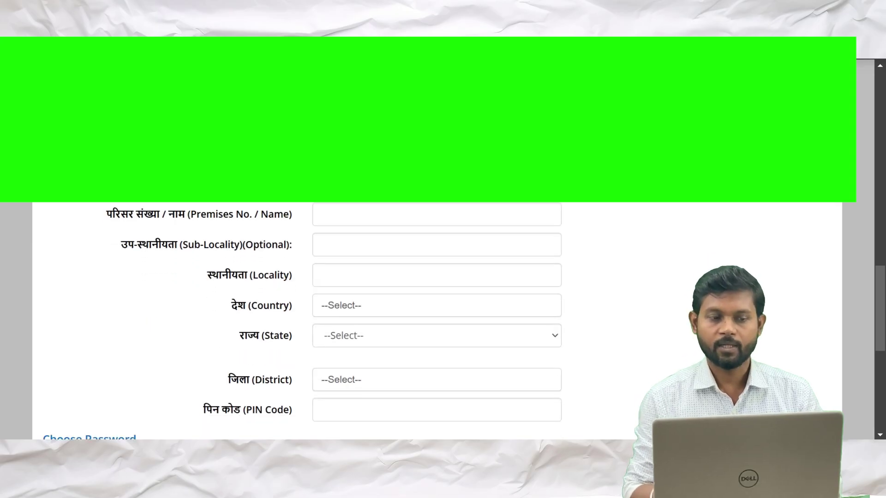
pyautogui.scroll(-3, 436, 323)
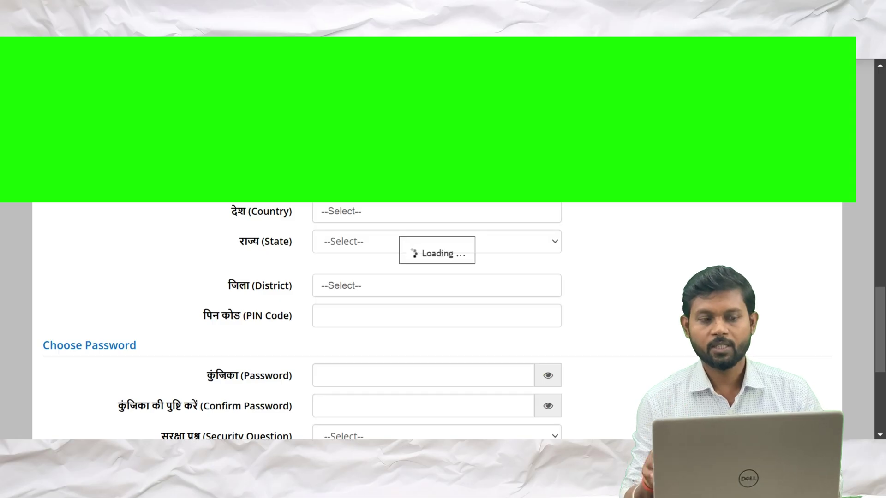
pyautogui.scroll(-5, 437, 318)
pyautogui.scroll(2, 307, 238)
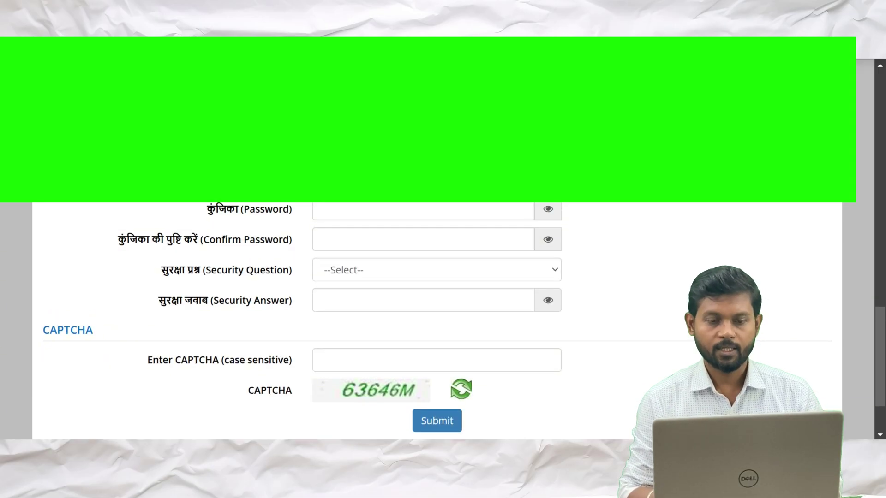
pyautogui.scroll(2, 437, 318)
pyautogui.scroll(-1, 437, 319)
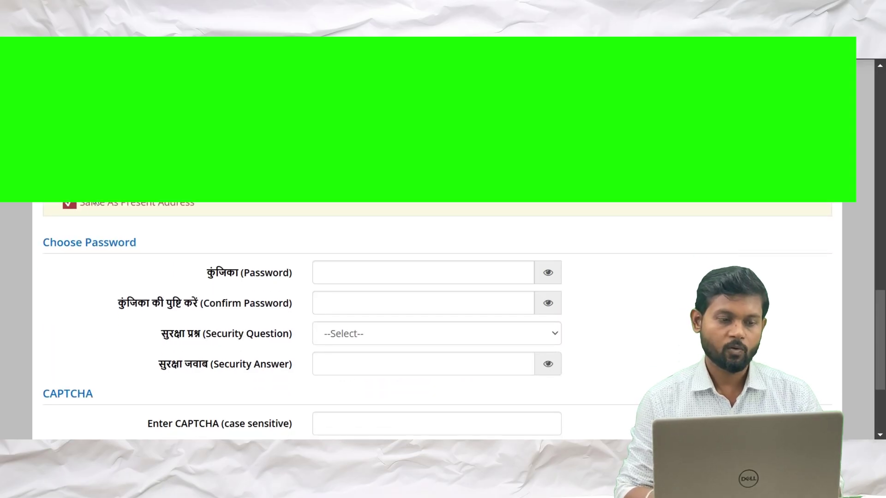
pyautogui.click(70, 205)
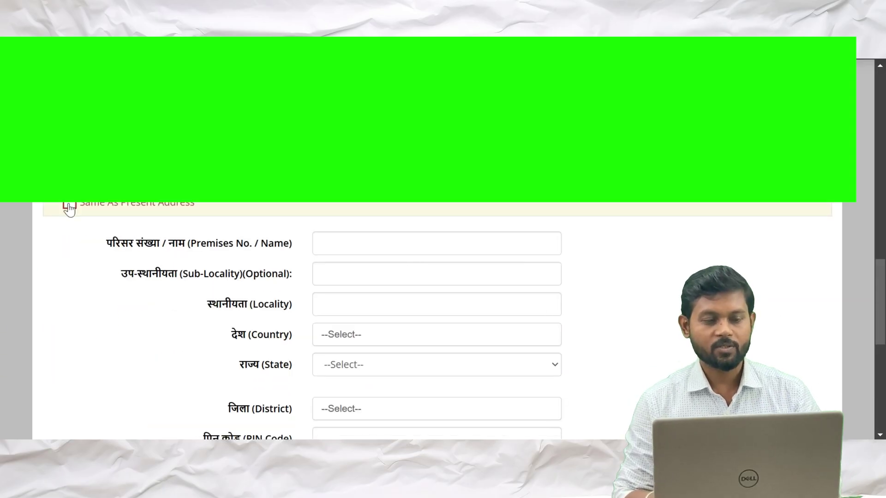
# Re-tick Same As Present Address for the permanent address and select the Password field
pyautogui.scroll(-1, 69, 207)
pyautogui.scroll(3, 69, 207)
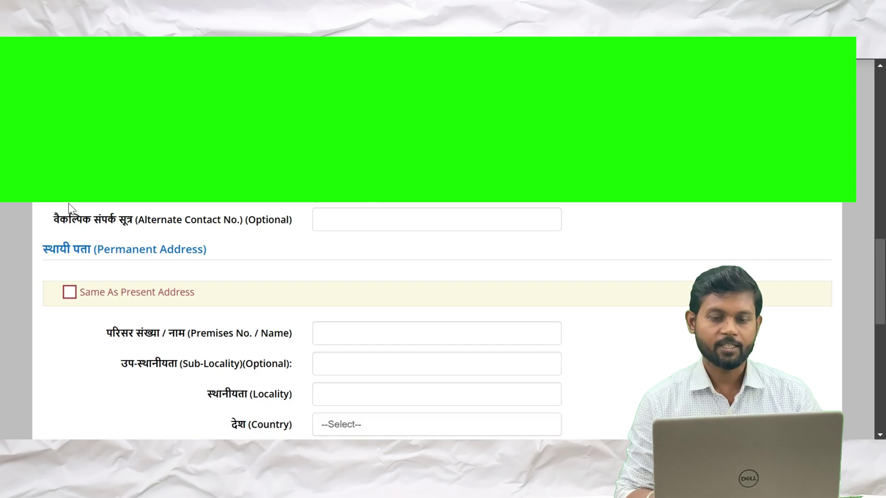
pyautogui.scroll(-3, 68, 205)
pyautogui.scroll(-2, 68, 205)
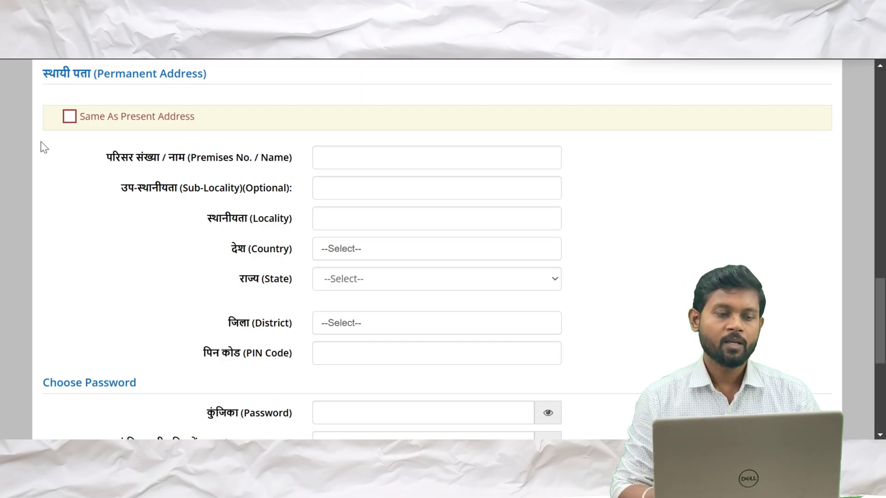
pyautogui.click(69, 116)
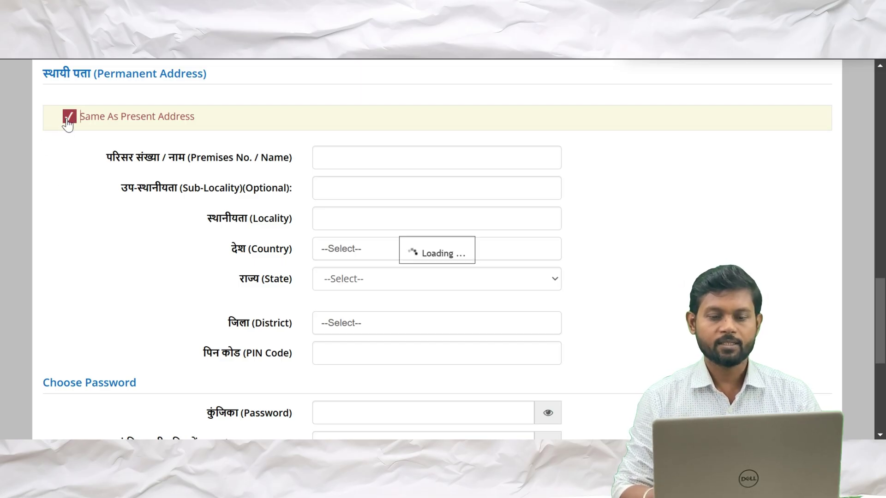
pyautogui.scroll(-1, 314, 289)
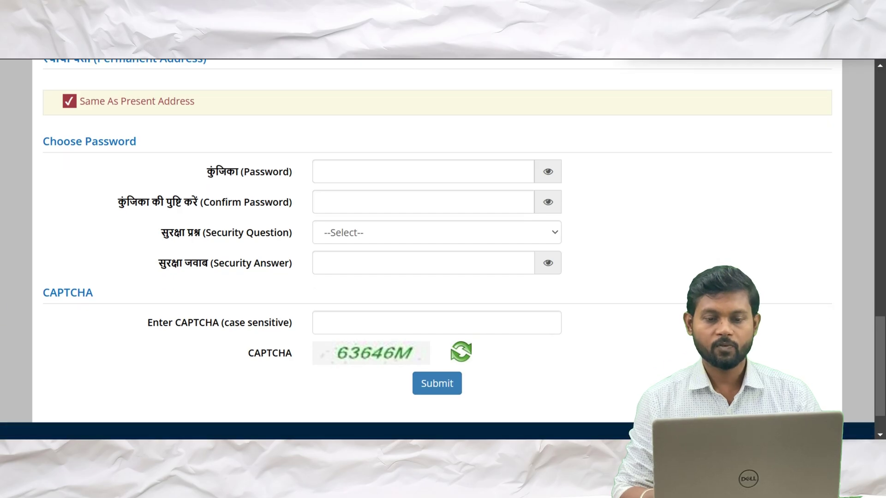
pyautogui.click(423, 171)
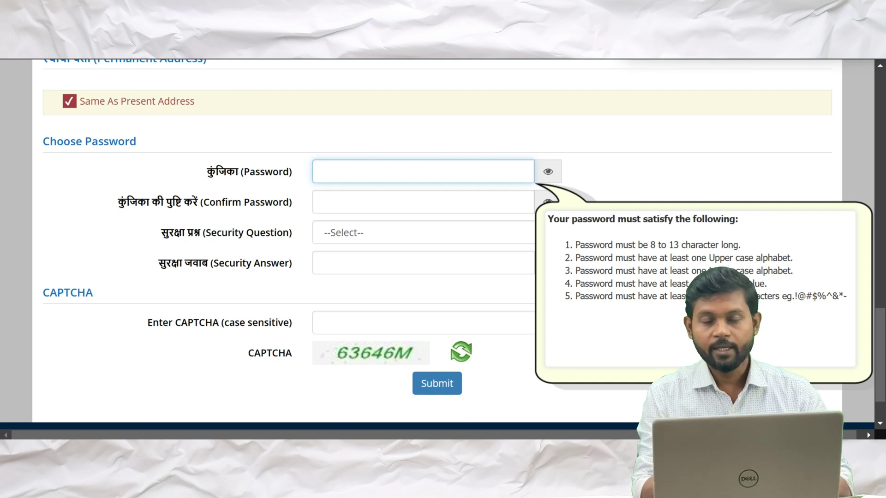
# Choose place of birth as the security question and enter its answer
pyautogui.scroll(-1, 489, 186)
pyautogui.click(491, 188)
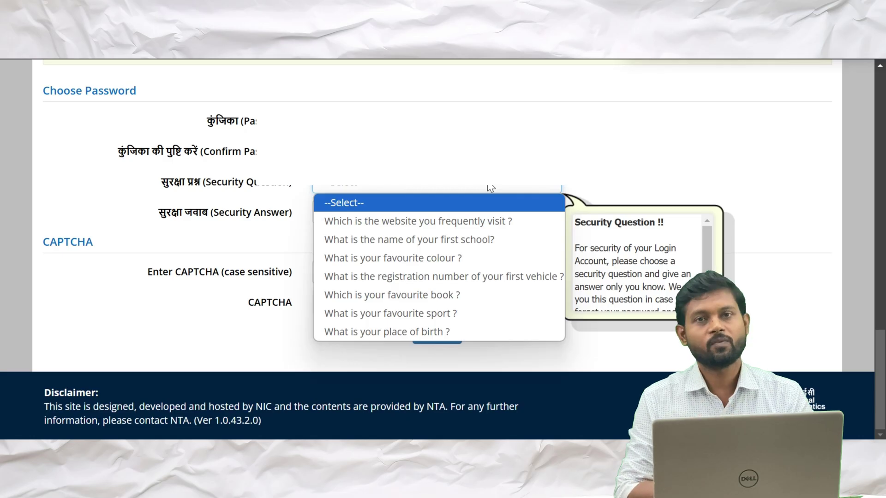
pyautogui.click(403, 332)
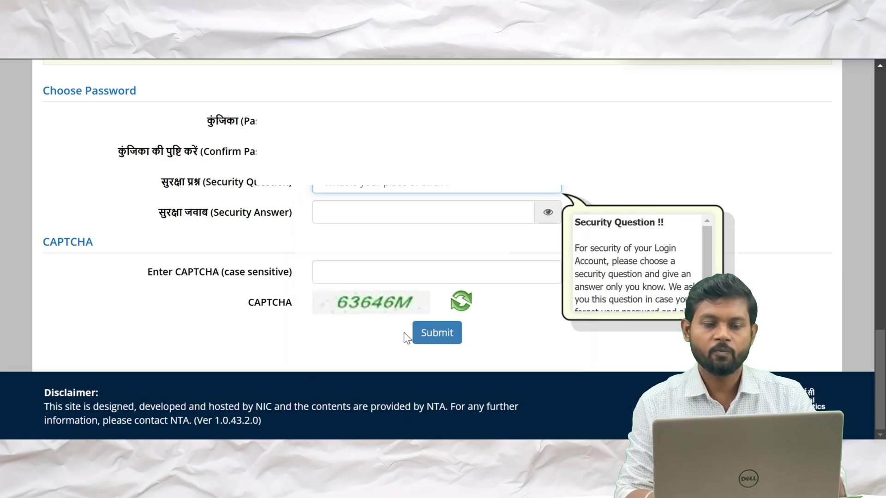
pyautogui.press('Tab')
pyautogui.write('••••••')
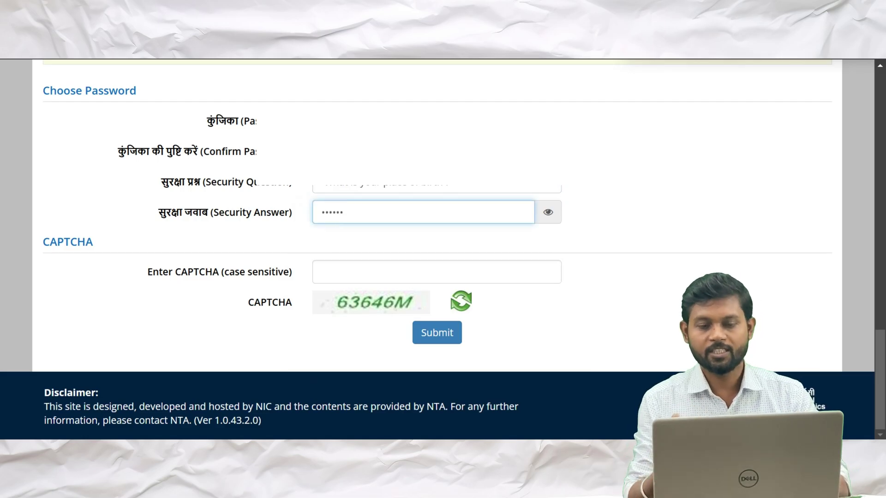
pyautogui.click(545, 213)
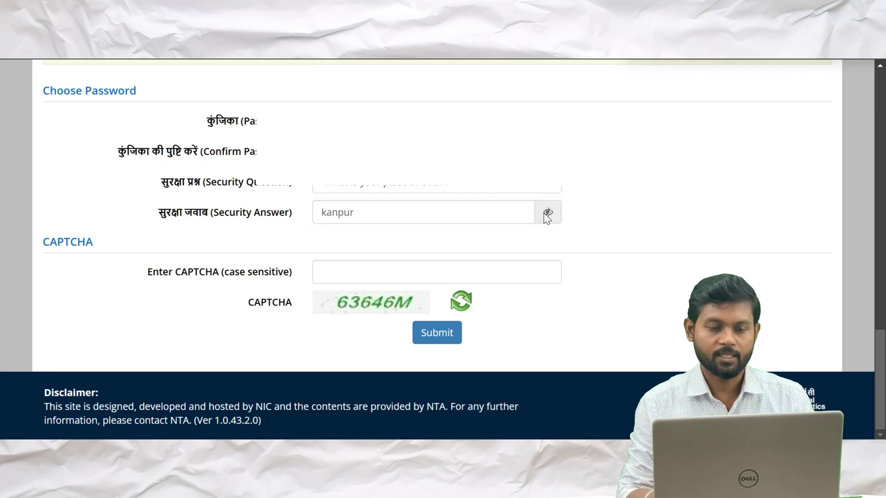
# Enter the CAPTCHA, submit the registration and open the Personal Details form
pyautogui.click(436, 273)
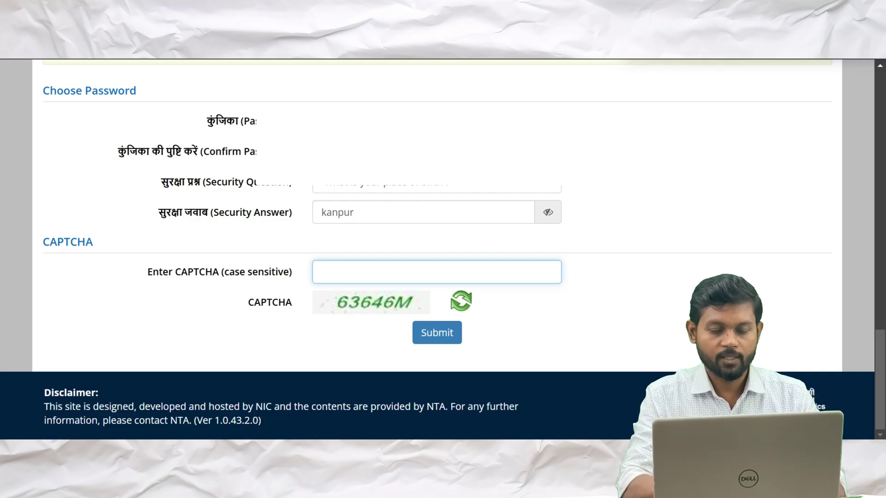
pyautogui.write('63')
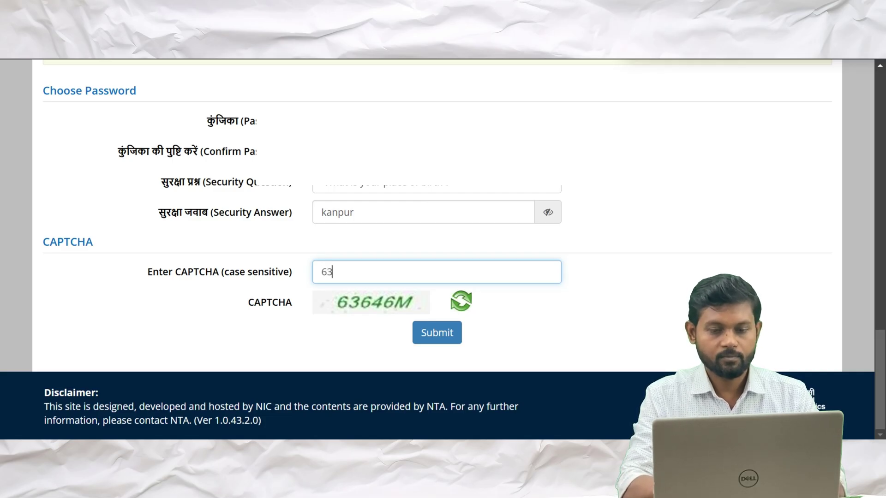
pyautogui.write('646M')
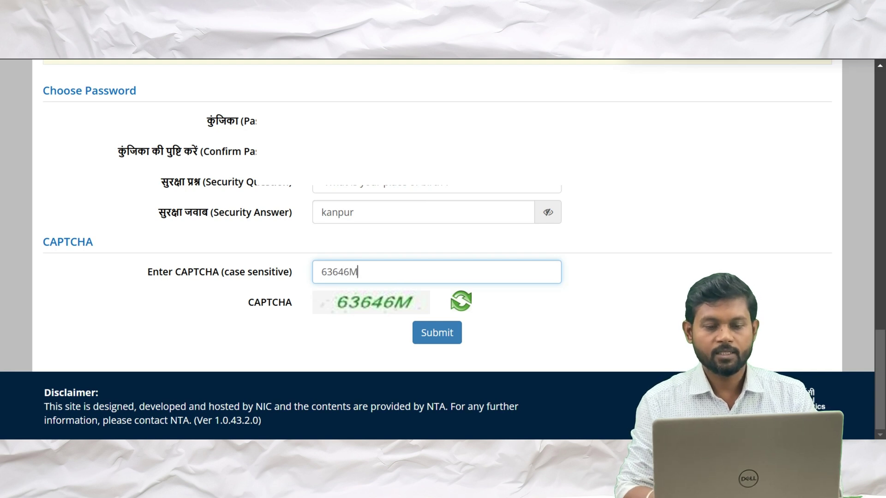
pyautogui.press('Return')
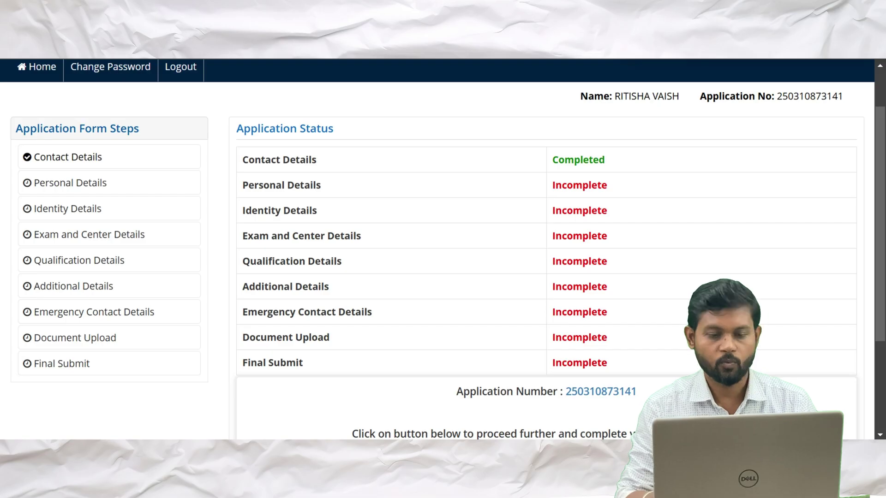
pyautogui.scroll(-2, 394, 436)
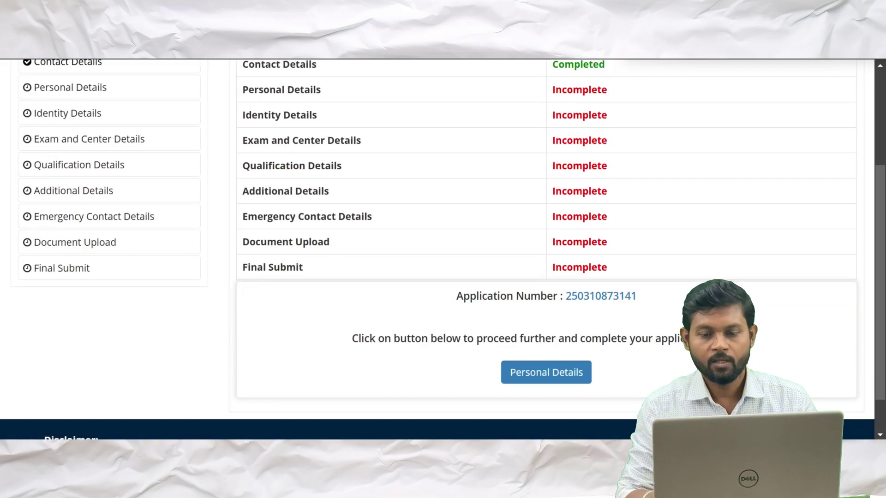
pyautogui.click(541, 375)
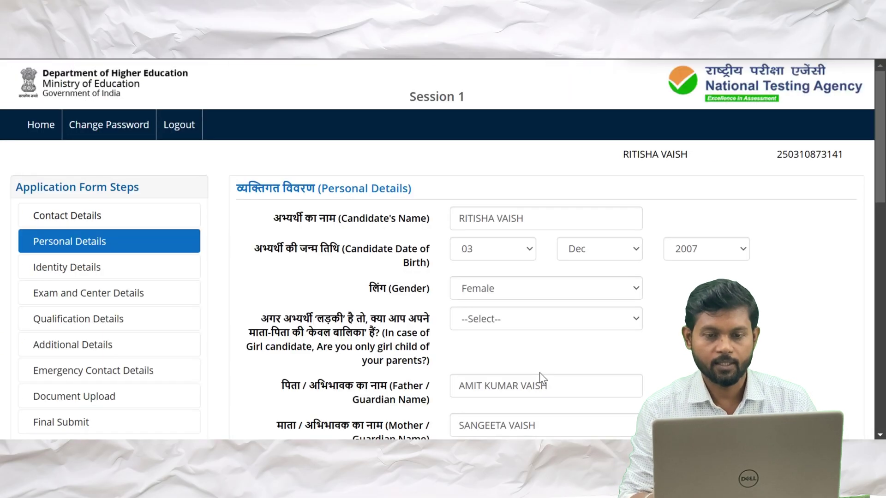
# Answer Yes to the single girl child question and dismiss its help note
pyautogui.scroll(-2, 536, 298)
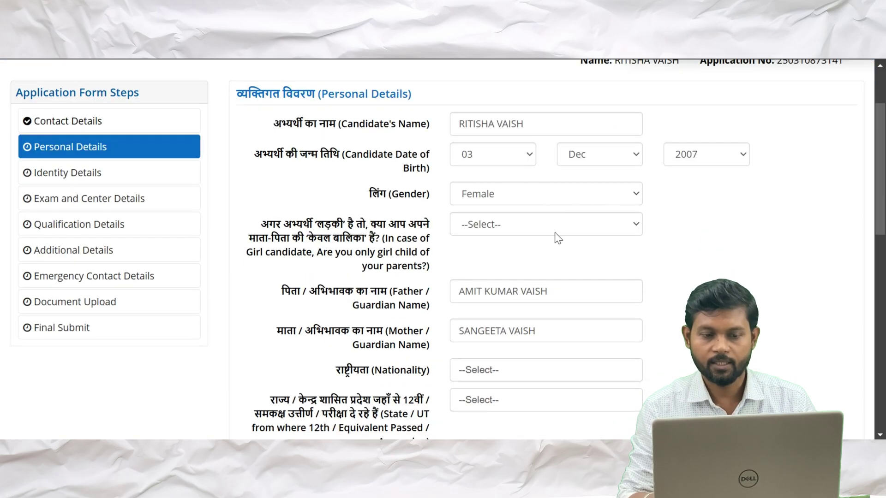
pyautogui.scroll(-1, 558, 237)
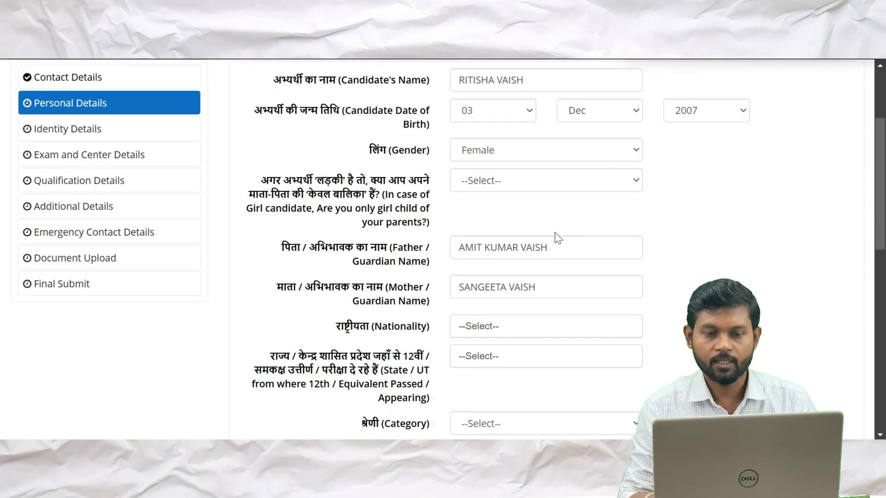
pyautogui.click(635, 180)
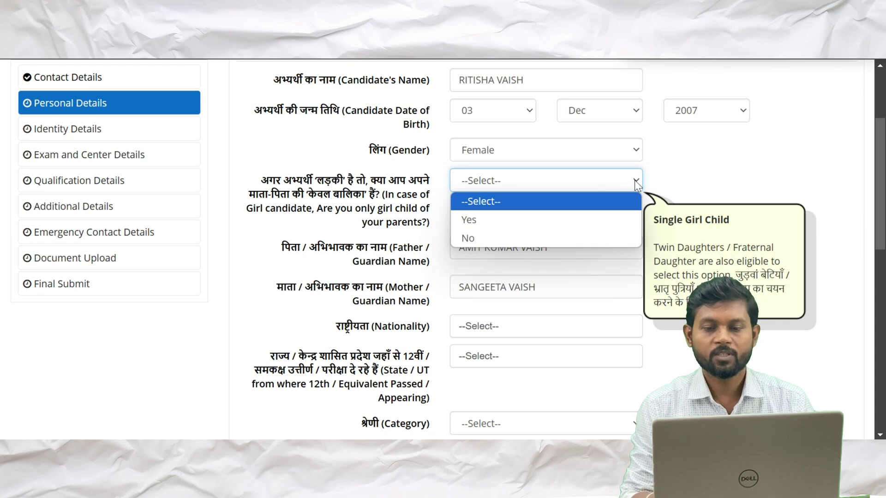
pyautogui.click(468, 222)
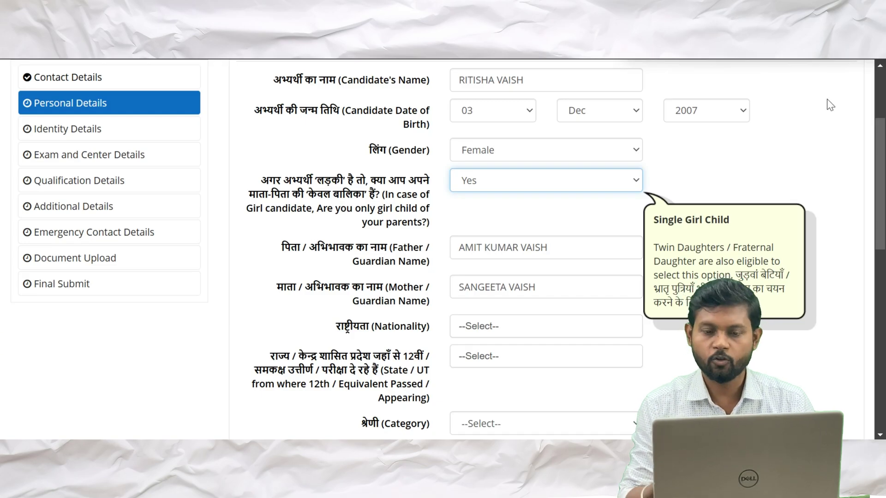
pyautogui.click(795, 140)
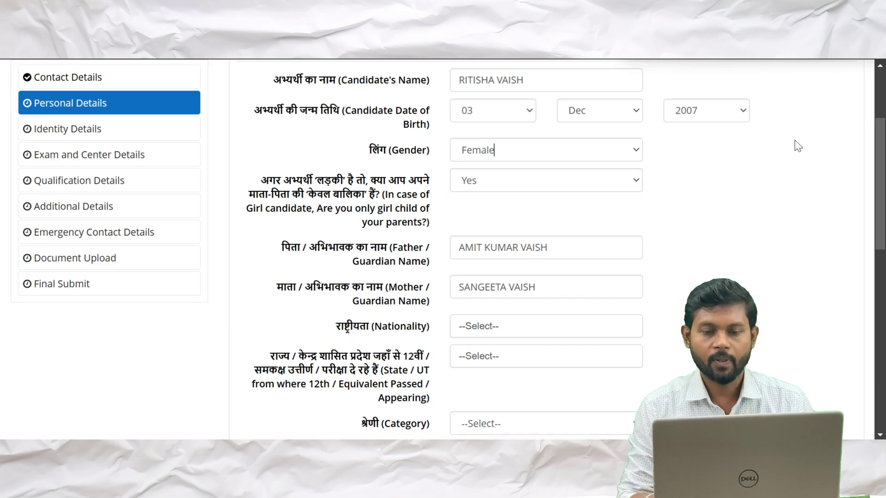
pyautogui.click(624, 179)
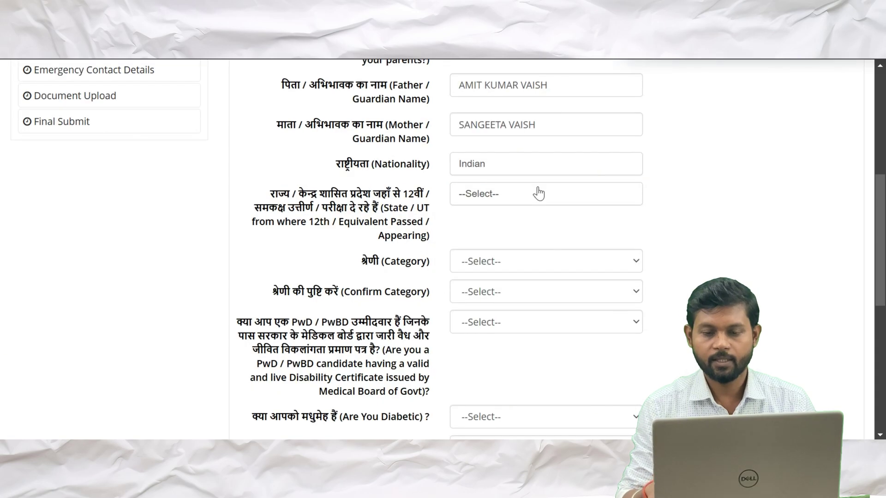
# Set the 12th exam State/UT to UTTAR PRADESH using the UTTAR search
pyautogui.scroll(-1, 539, 194)
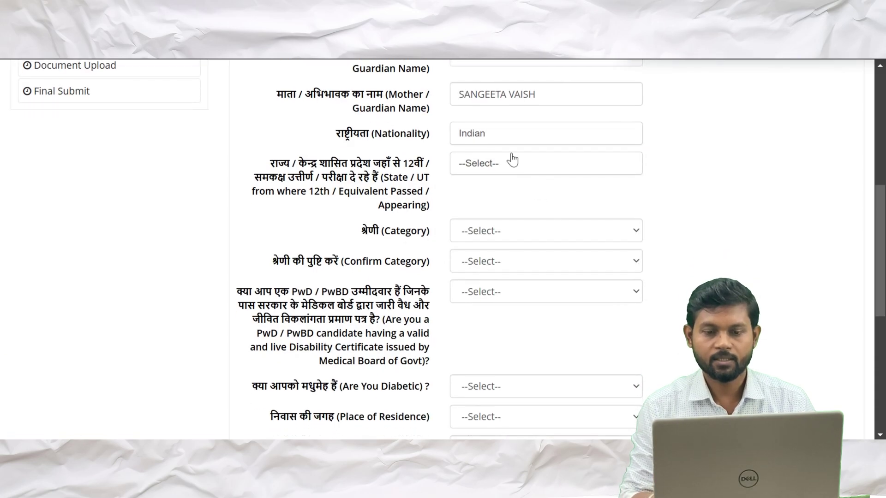
pyautogui.click(520, 173)
pyautogui.write('UTTAR')
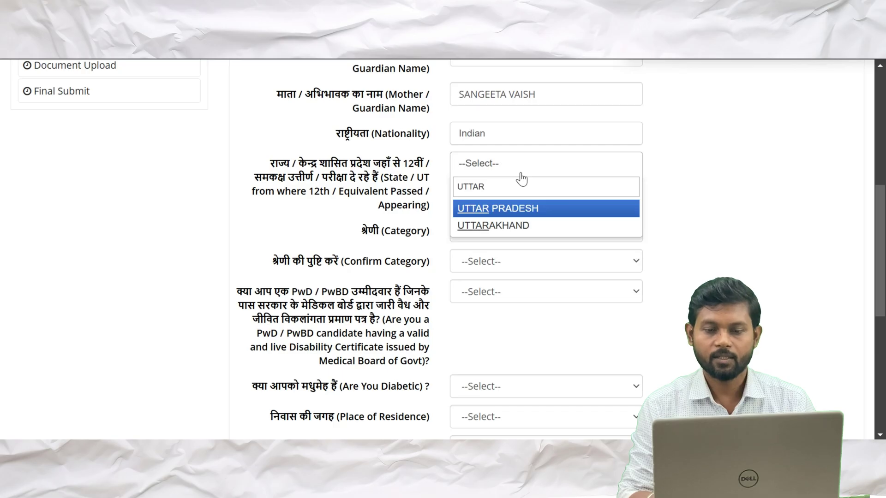
pyautogui.press('Return')
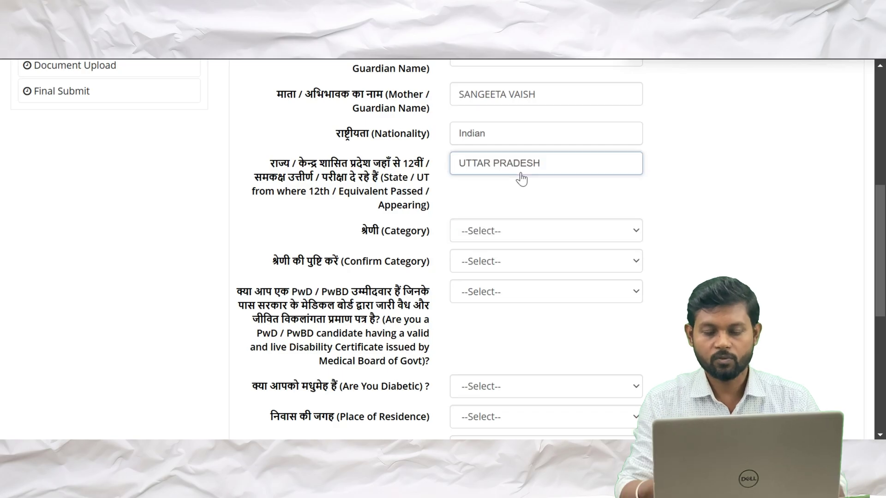
# Set both Category and Confirm Category to General
pyautogui.scroll(-2, 520, 179)
pyautogui.click(579, 156)
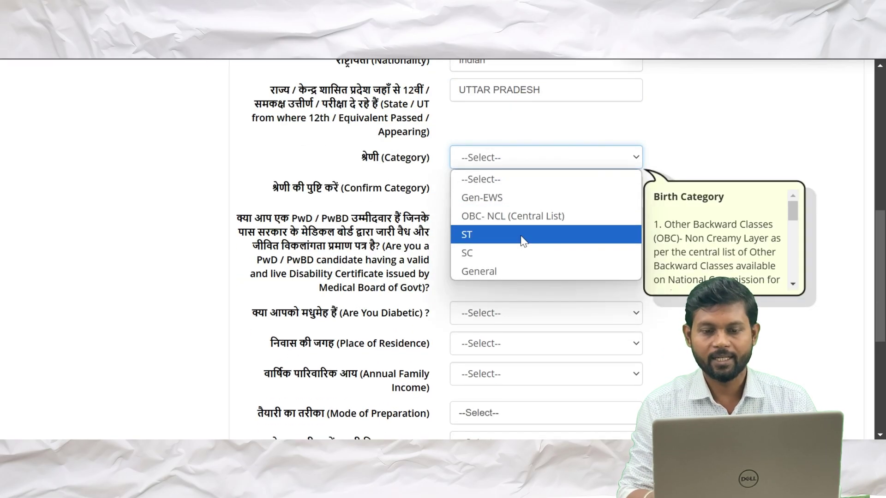
pyautogui.click(515, 270)
pyautogui.click(517, 274)
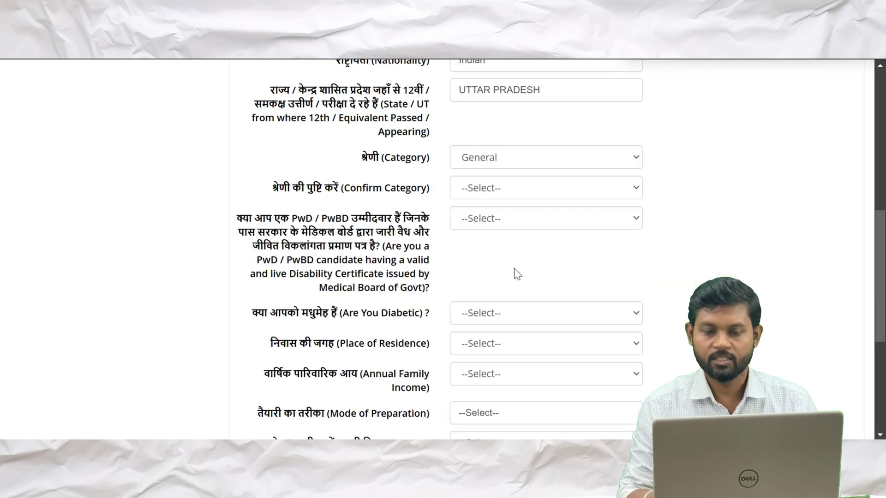
pyautogui.click(614, 191)
pyautogui.click(495, 301)
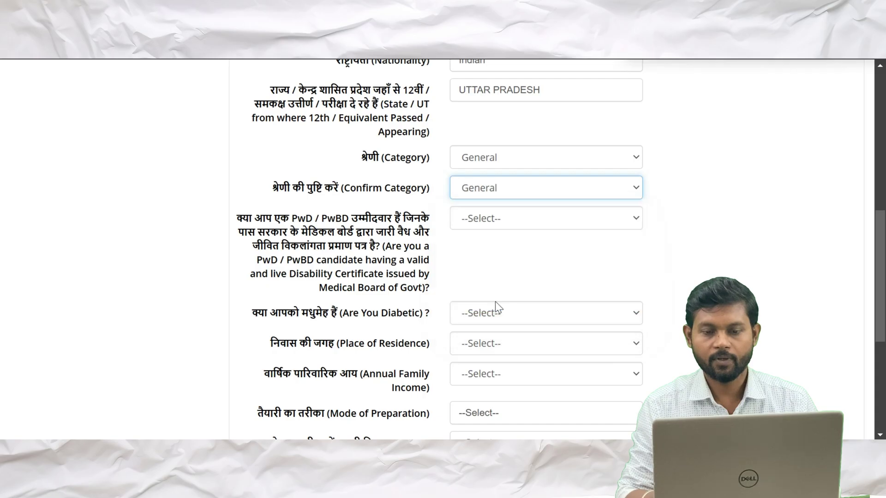
# Answer No to the PwD/PwBD question
pyautogui.scroll(-1, 495, 301)
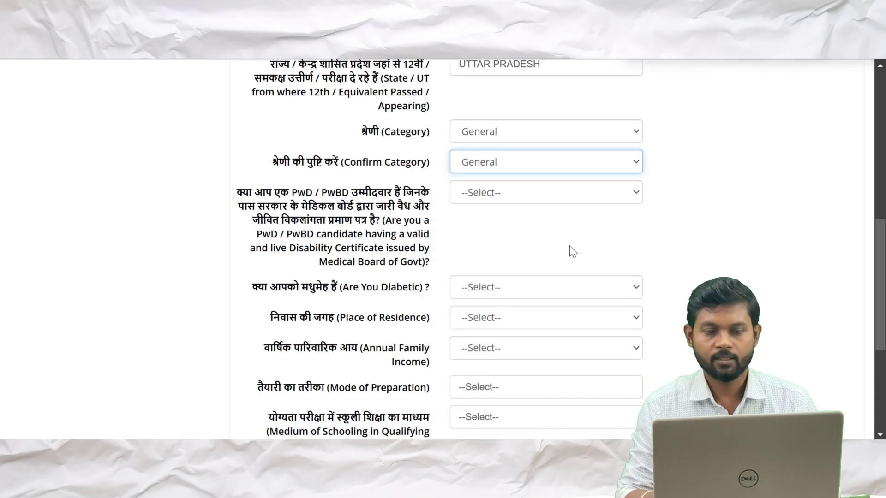
pyautogui.click(630, 200)
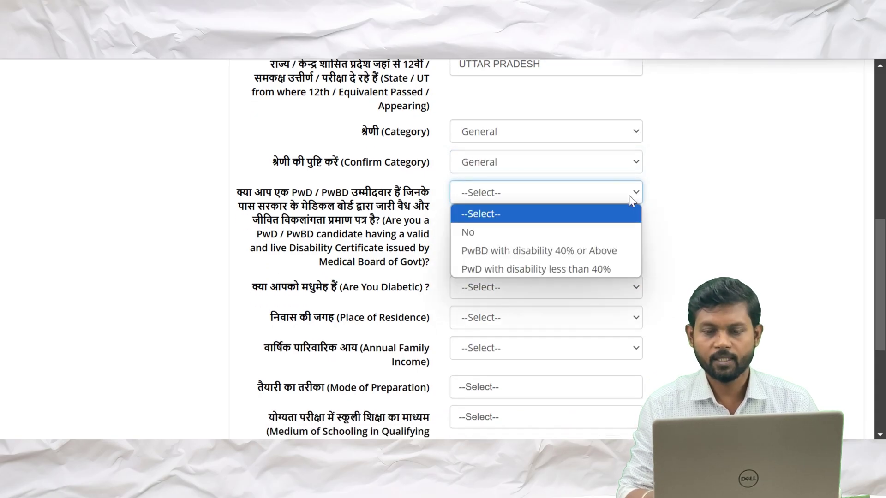
pyautogui.click(527, 229)
pyautogui.scroll(-2, 526, 231)
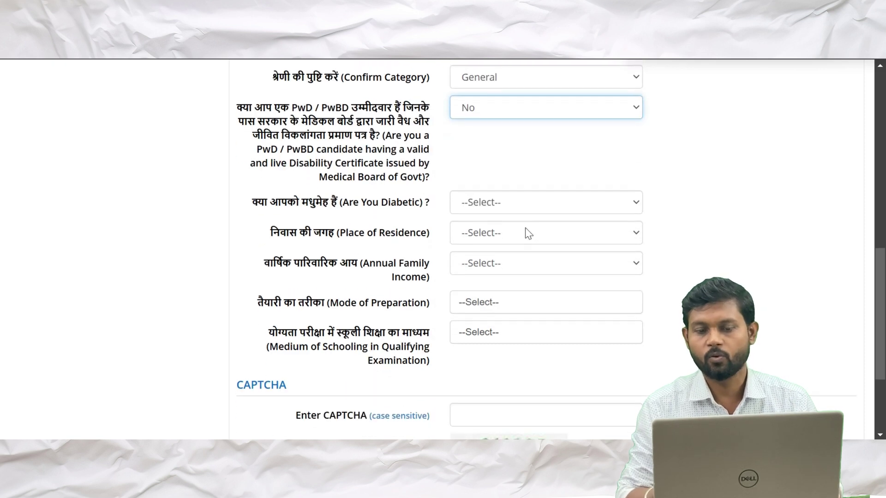
pyautogui.scroll(2, 578, 206)
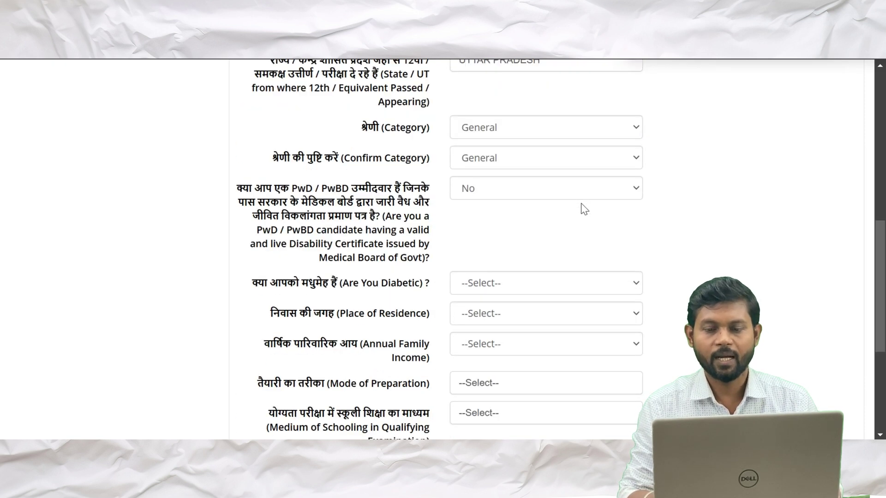
pyautogui.scroll(-4, 580, 205)
# Answer No to the diabetic question, set residence to Urban, and choose the family income range
pyautogui.click(618, 113)
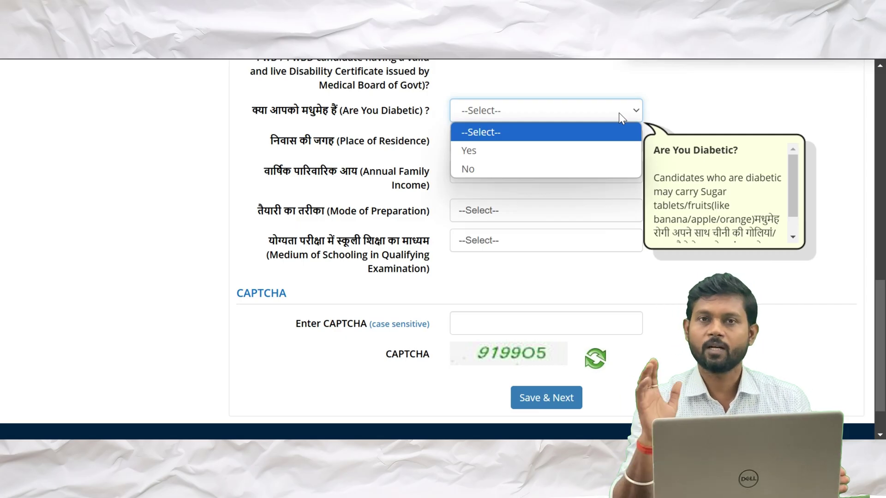
pyautogui.click(504, 170)
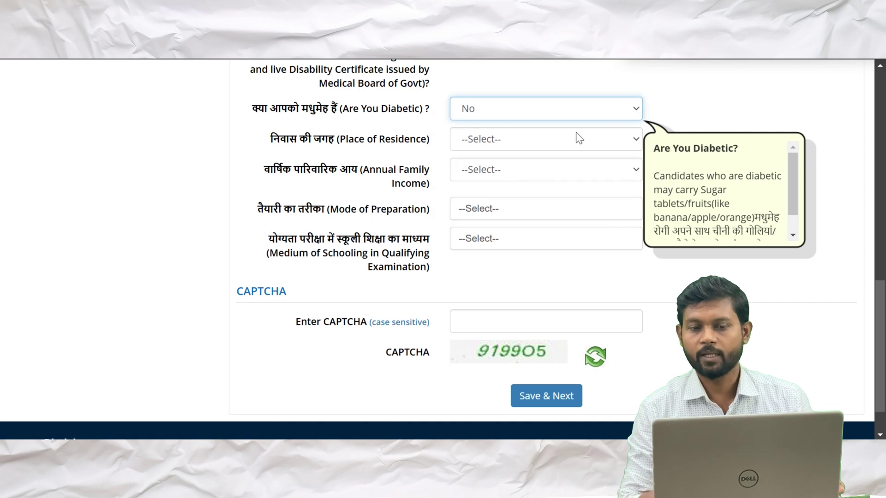
pyautogui.click(589, 139)
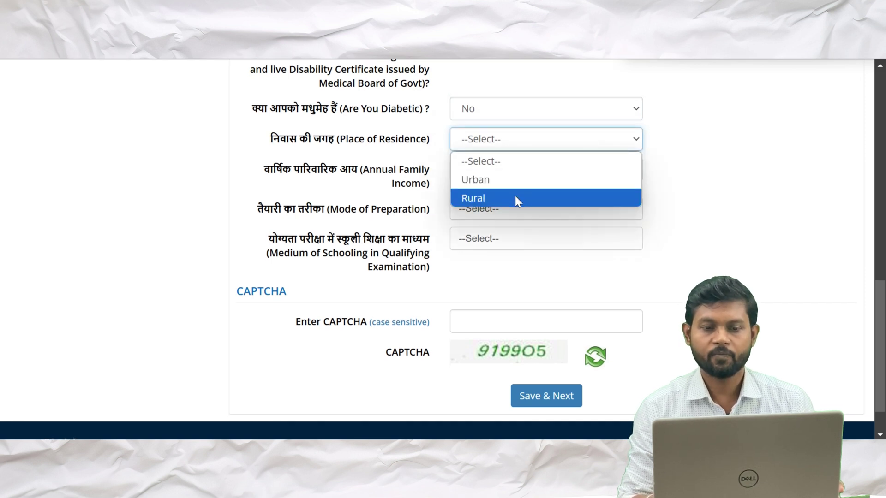
pyautogui.click(503, 172)
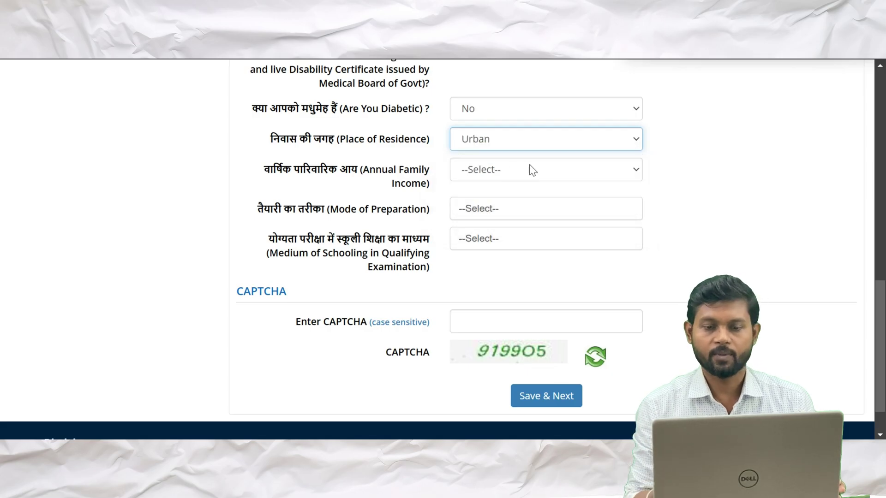
pyautogui.click(544, 169)
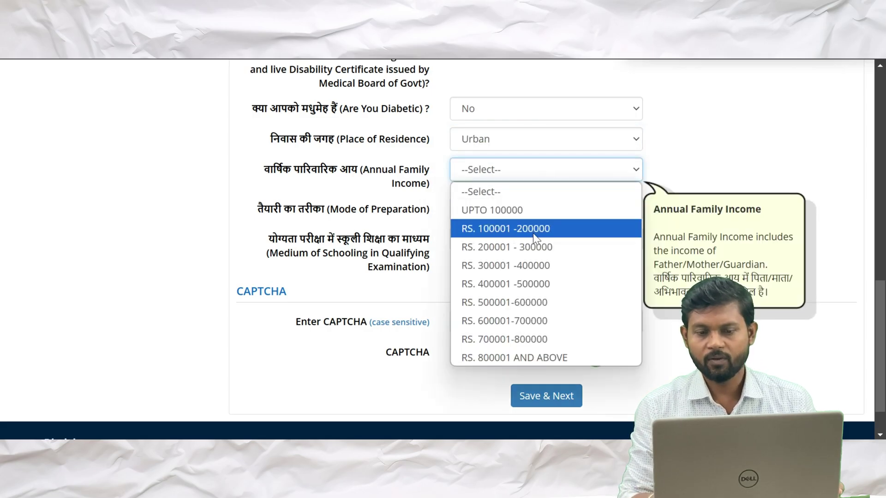
pyautogui.click(531, 285)
# Choose the mode of preparation and set English as the medium of schooling
pyautogui.scroll(-1, 531, 287)
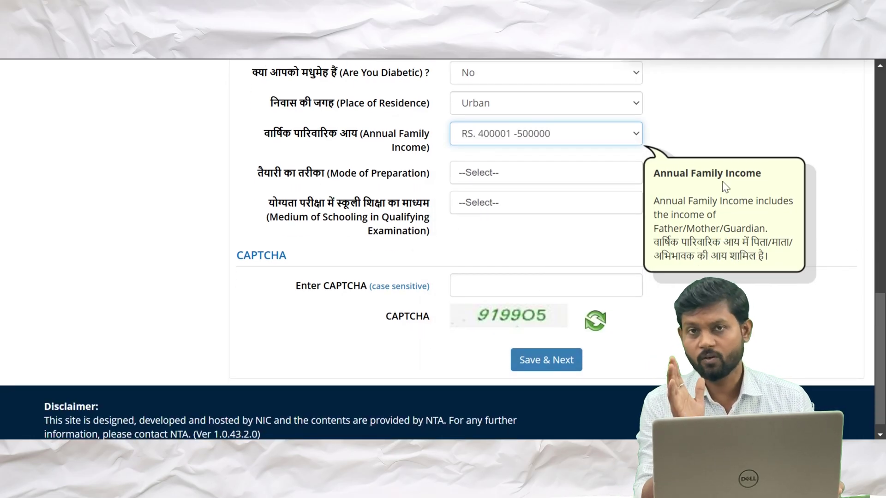
pyautogui.click(543, 178)
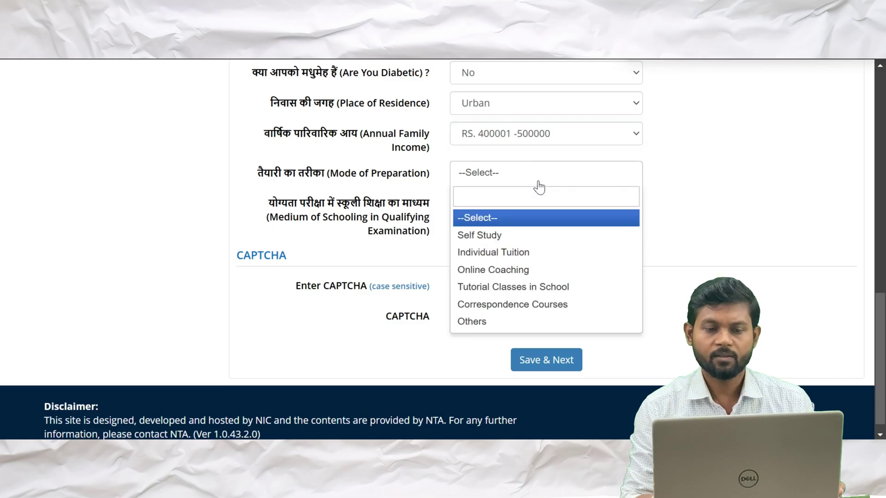
pyautogui.click(506, 305)
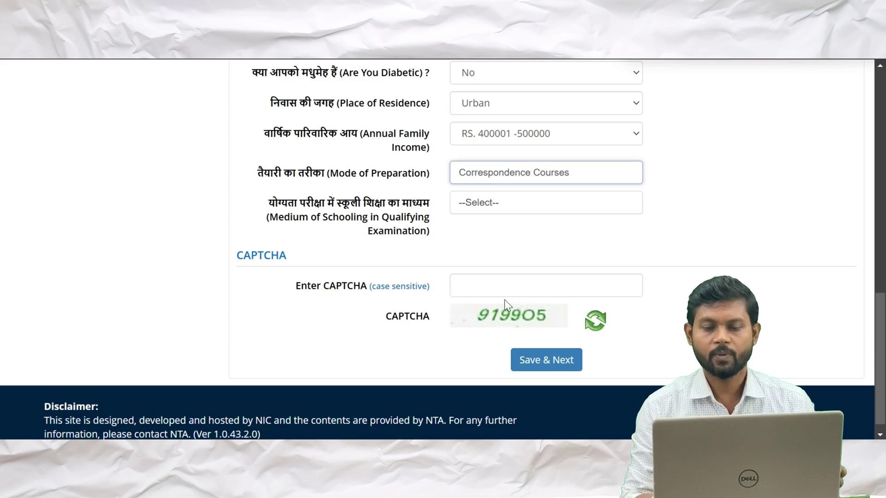
pyautogui.click(550, 210)
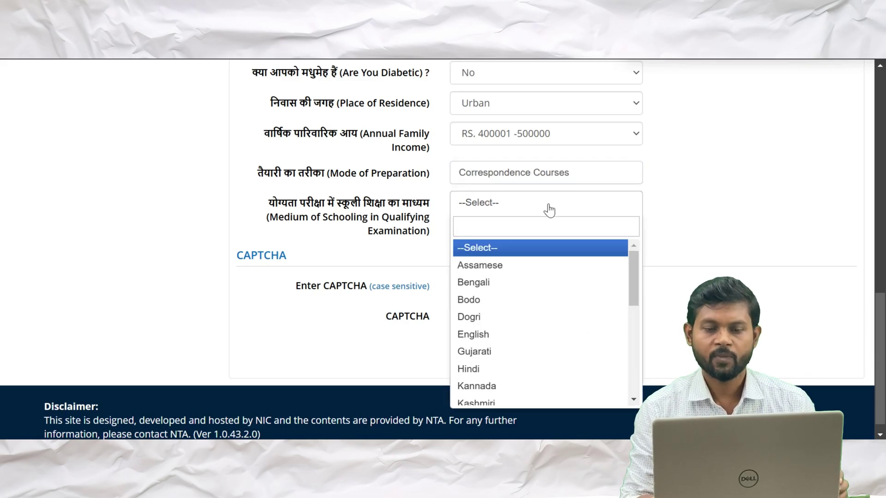
pyautogui.click(549, 209)
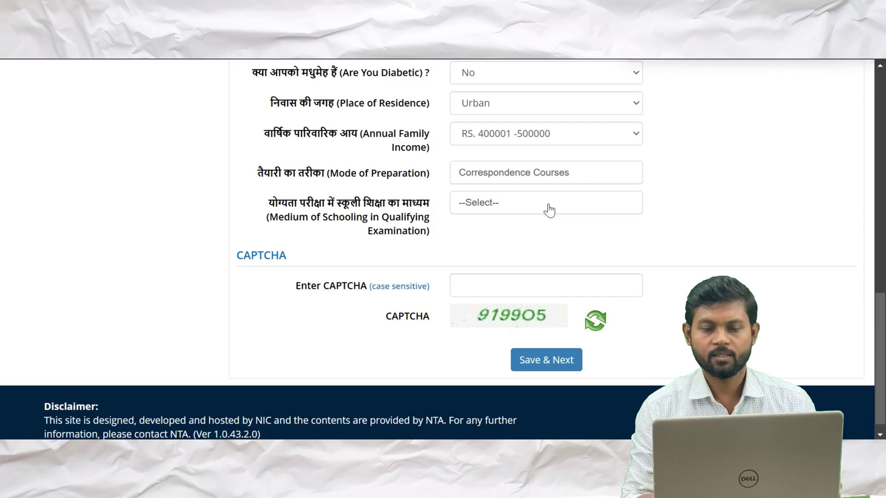
pyautogui.click(549, 210)
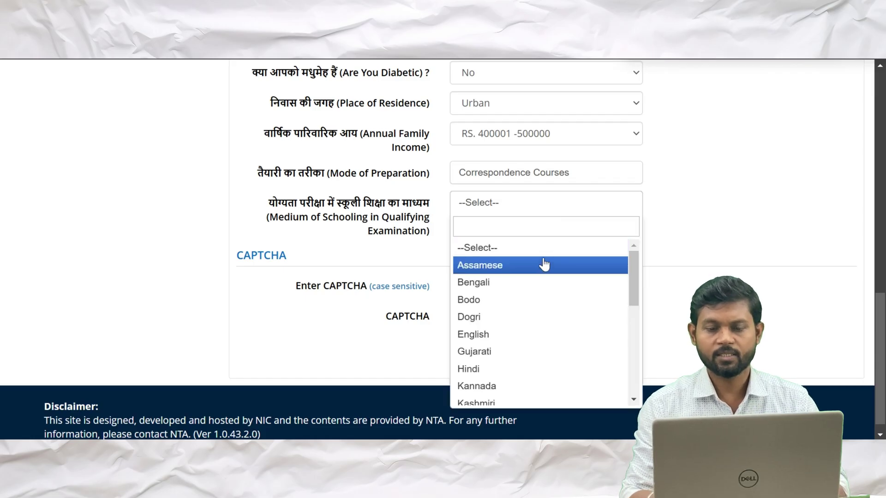
pyautogui.write('ENG')
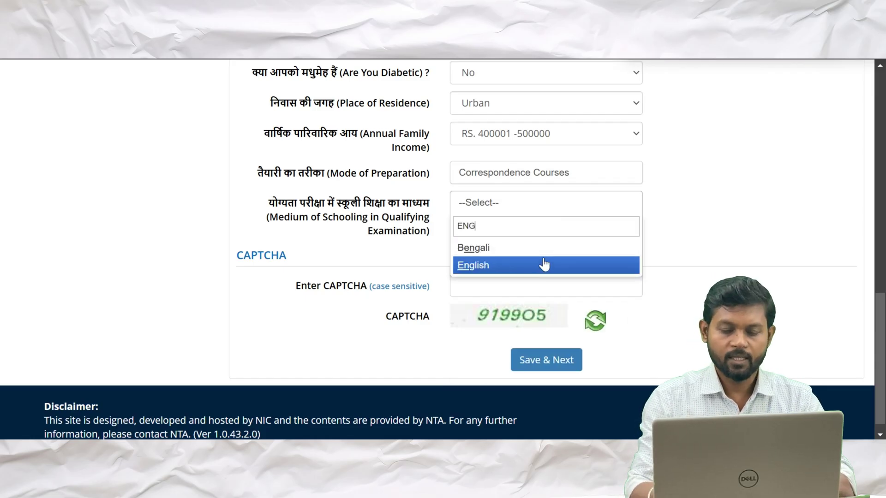
pyautogui.click(544, 266)
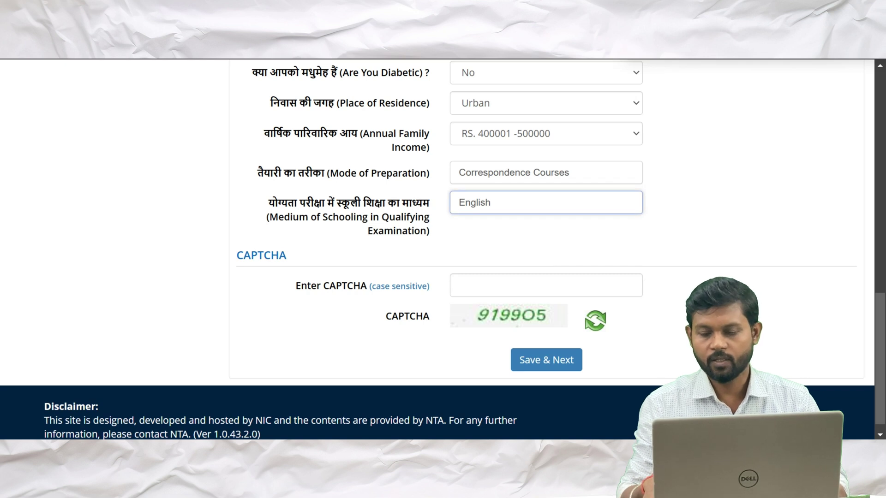
pyautogui.click(547, 286)
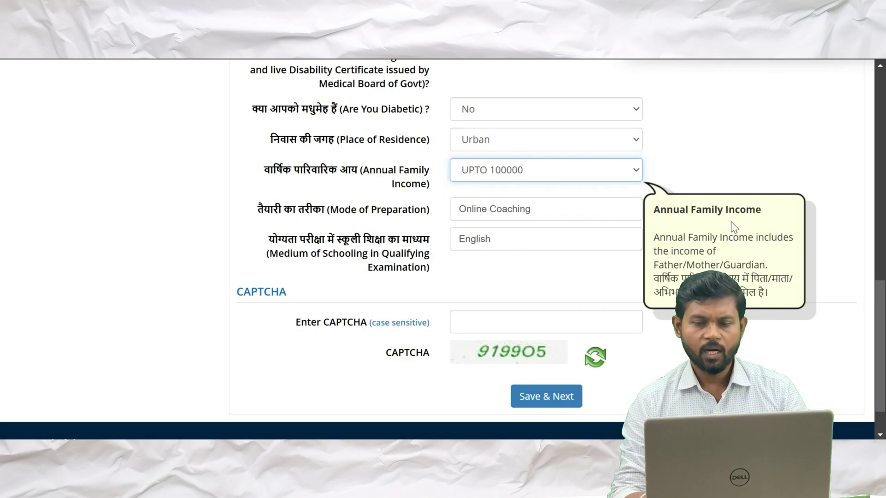
# Type the characters from the CAPTCHA image into the Enter CAPTCHA box
pyautogui.scroll(-1, 731, 222)
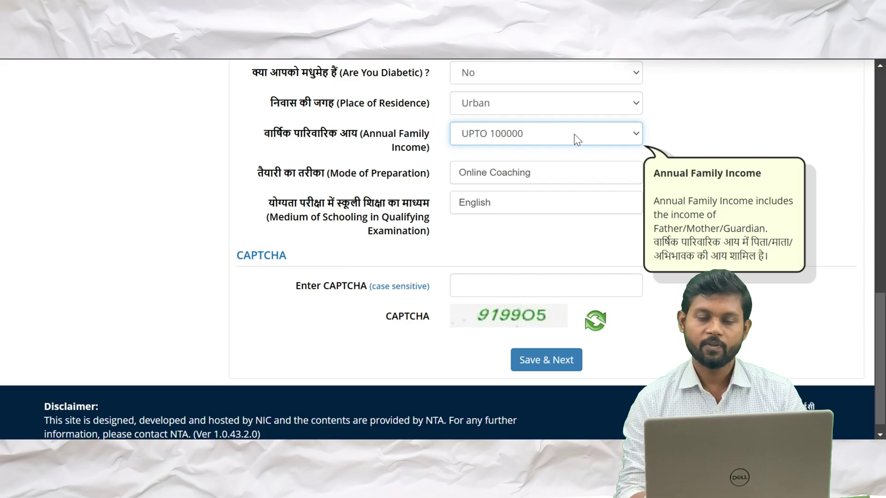
pyautogui.scroll(-1, 574, 134)
pyautogui.scroll(10, 521, 183)
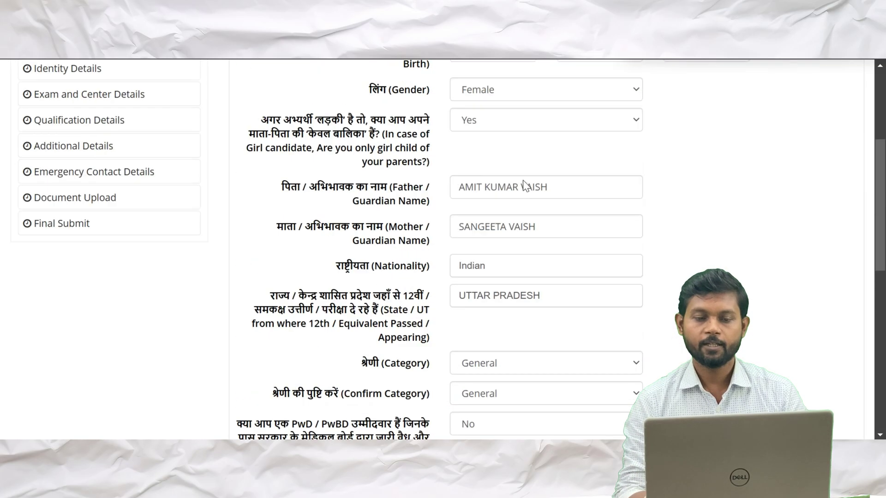
pyautogui.scroll(-10, 525, 186)
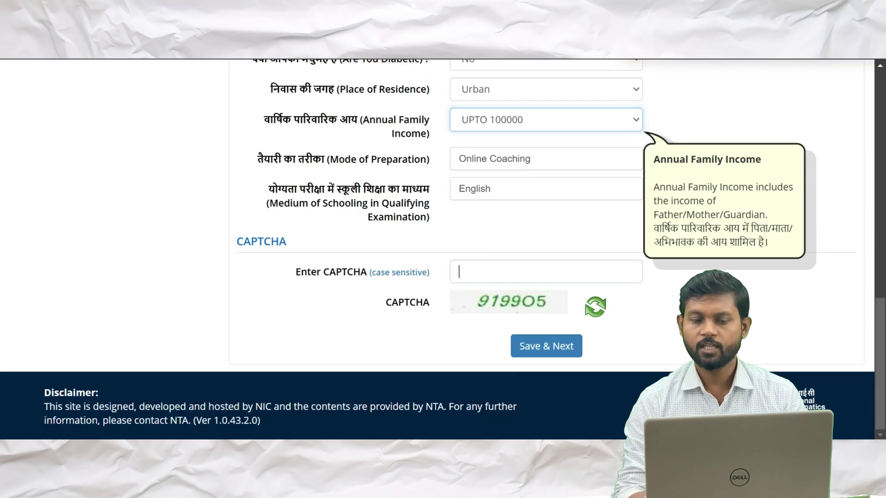
pyautogui.click(510, 272)
pyautogui.write('91')
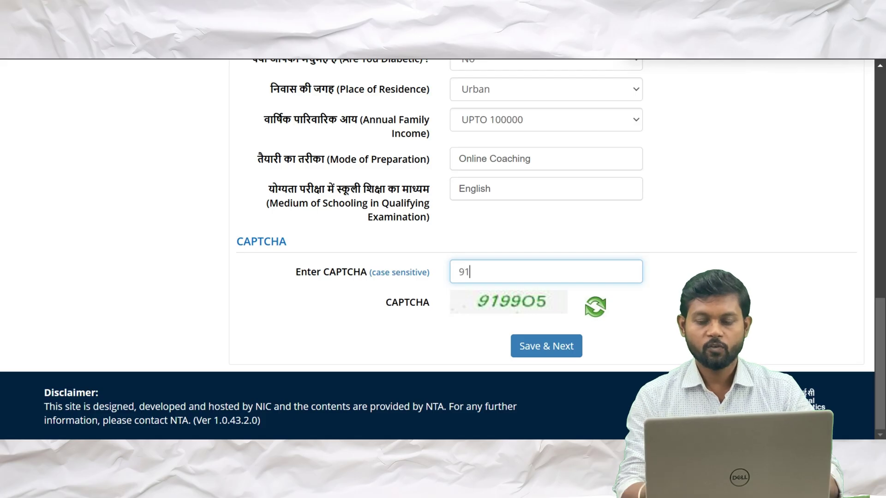
pyautogui.write('9905')
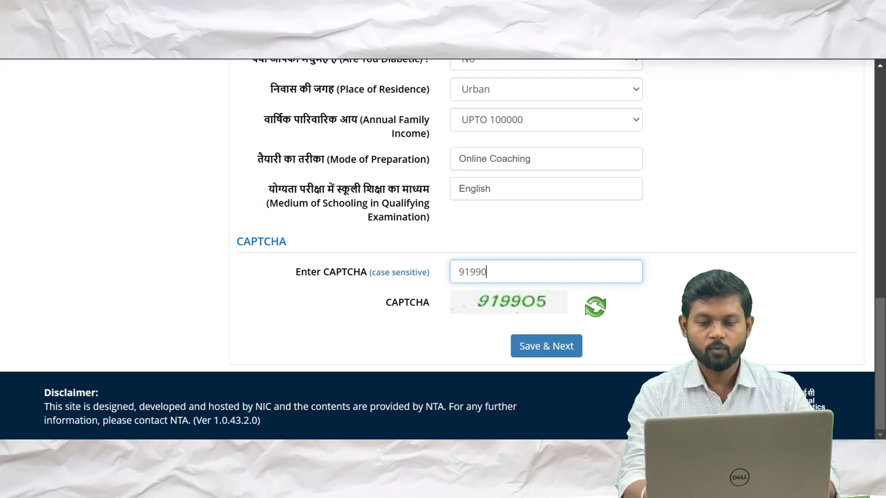
# Save the Personal Details with Save & Next, resubmitting after the CAPTCHA mismatch message
pyautogui.click(555, 346)
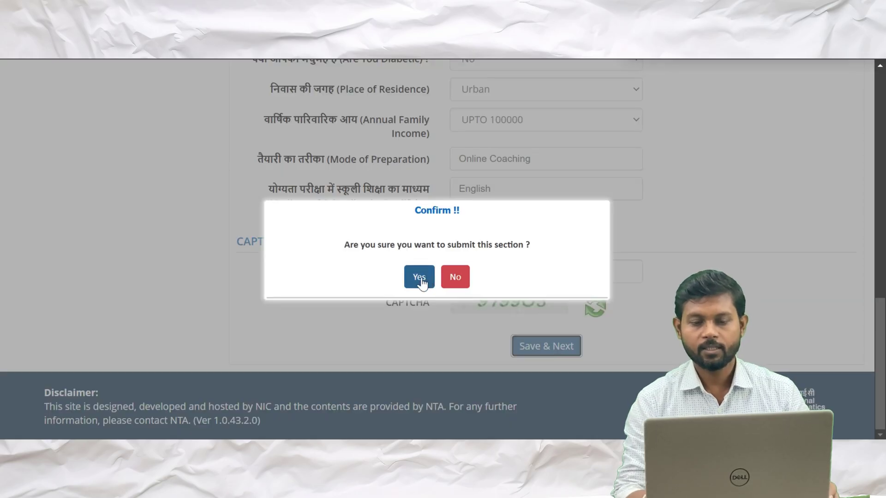
pyautogui.click(424, 281)
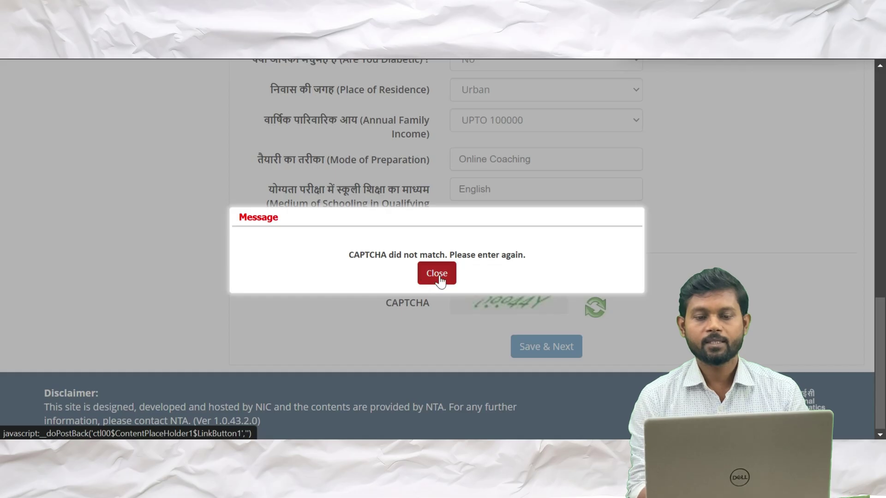
pyautogui.click(438, 276)
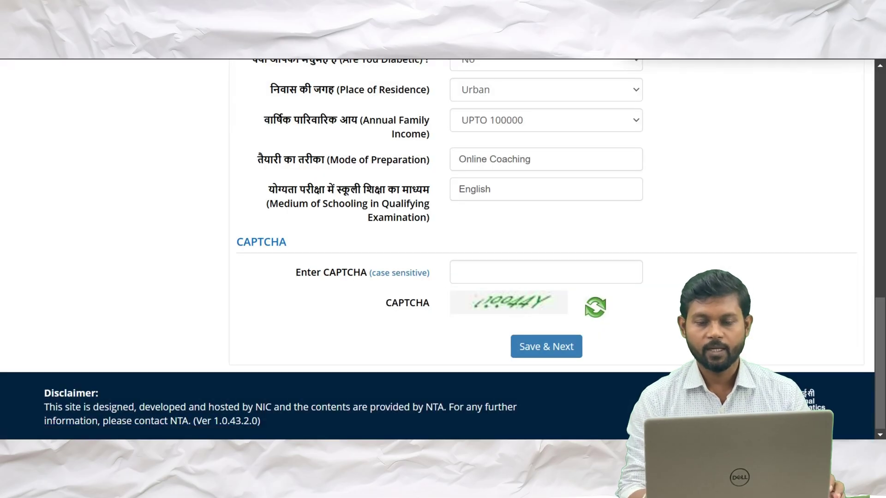
pyautogui.click(547, 351)
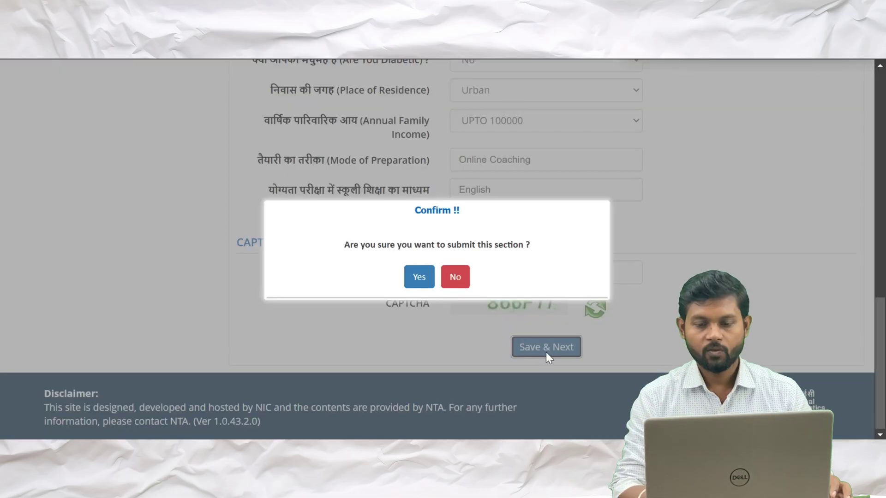
pyautogui.click(418, 277)
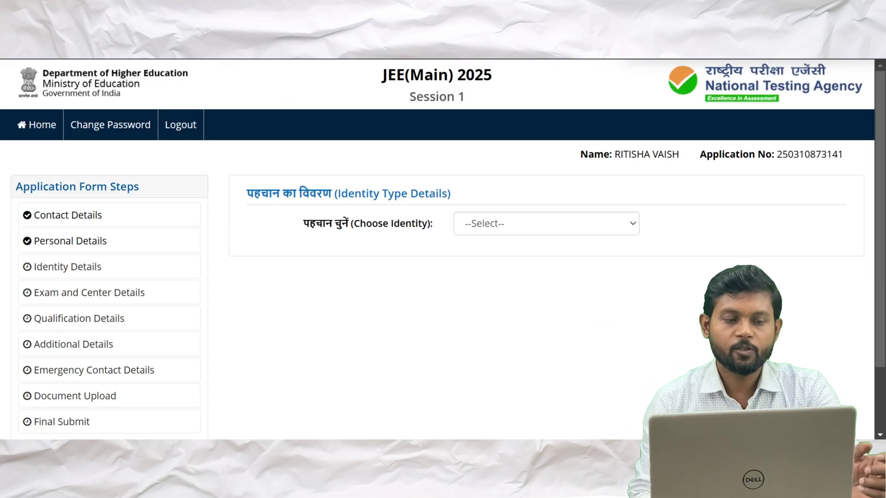
# Choose Aadhaar as the identity type and give consent for verification
pyautogui.scroll(-1, 438, 250)
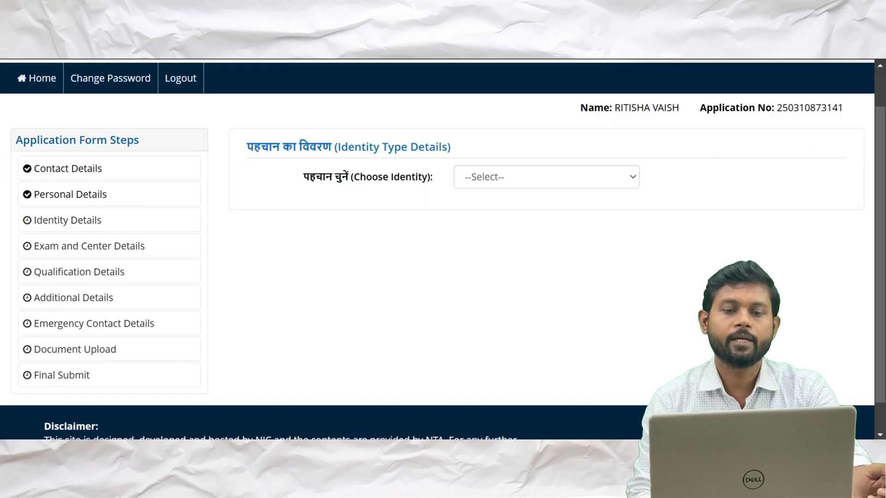
pyautogui.click(628, 180)
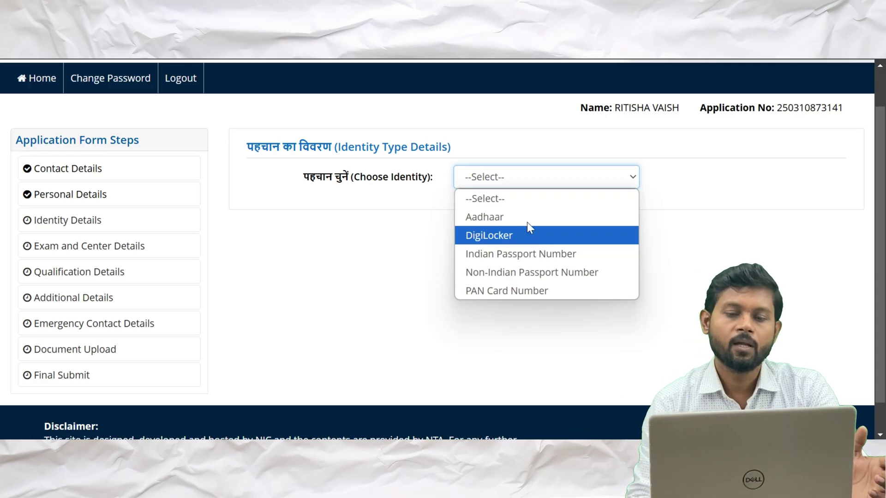
pyautogui.click(527, 220)
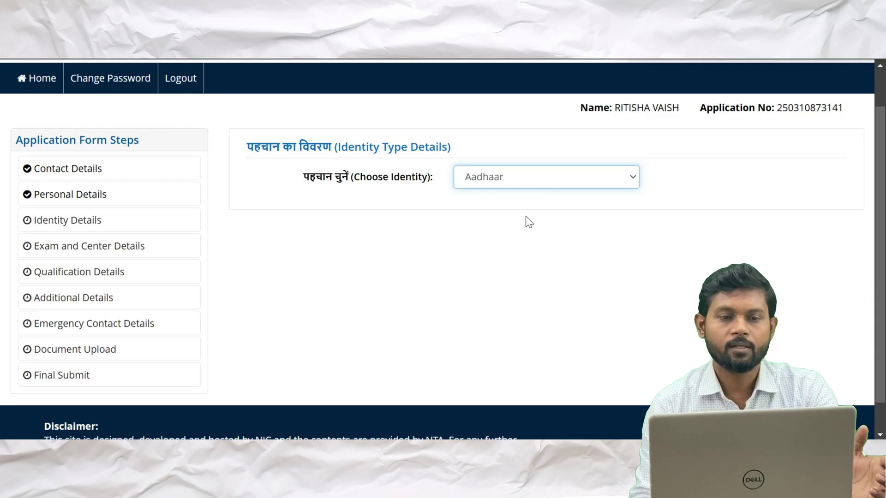
pyautogui.scroll(-2, 497, 244)
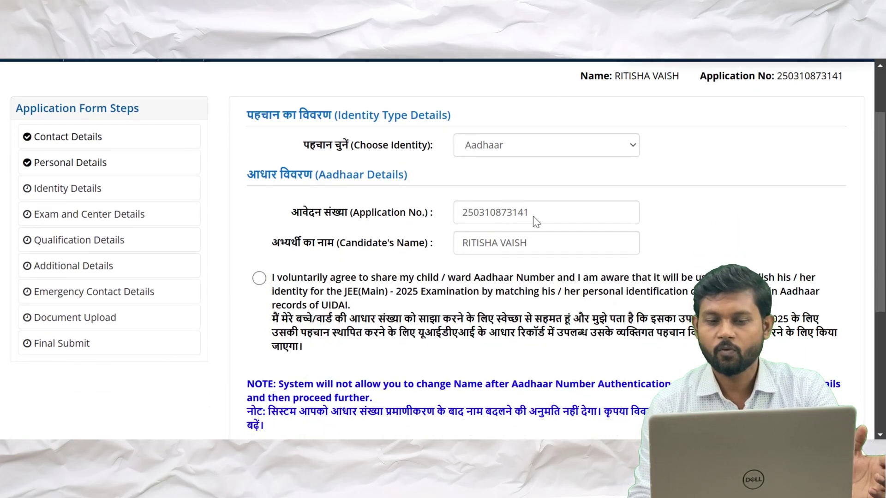
pyautogui.scroll(-1, 521, 254)
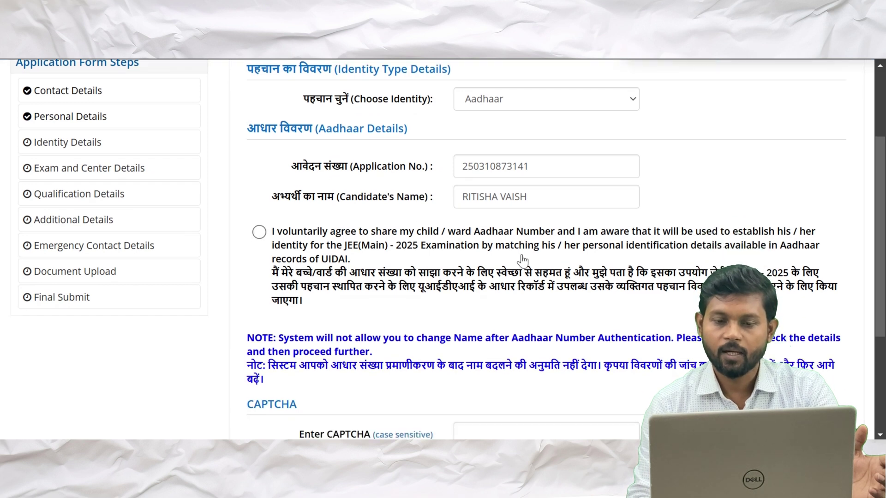
pyautogui.click(259, 232)
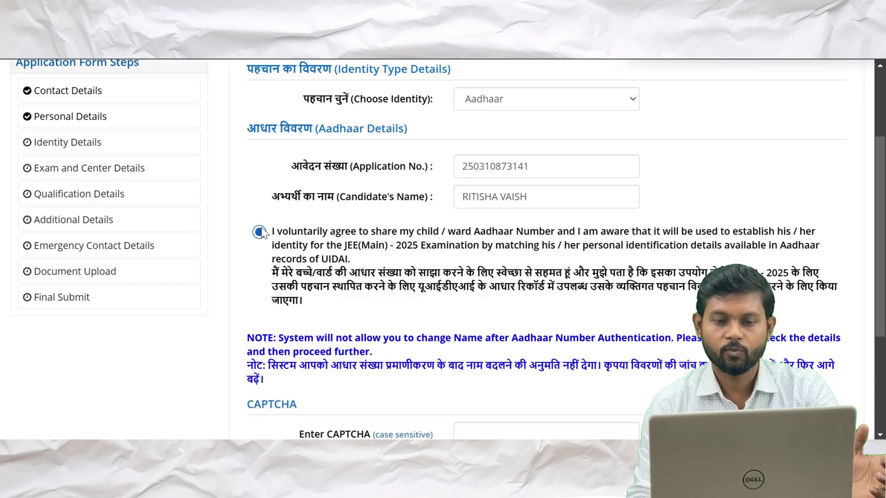
# Enter the Aadhaar number and retype it in Confirm Aadhaar Number
pyautogui.write('•••')
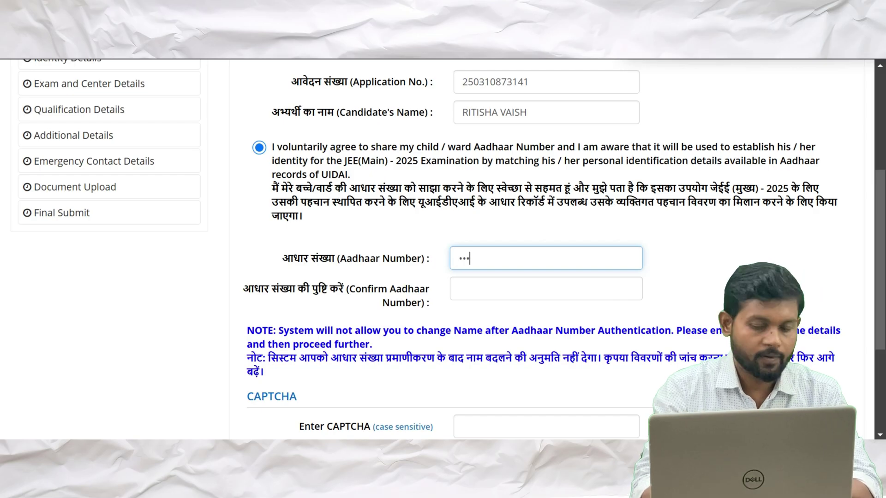
pyautogui.write('••')
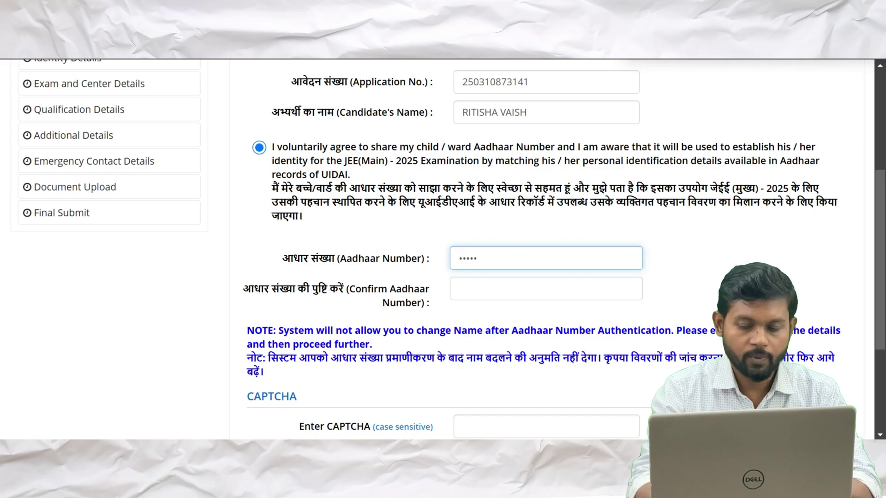
pyautogui.write('•••••••')
pyautogui.click(546, 289)
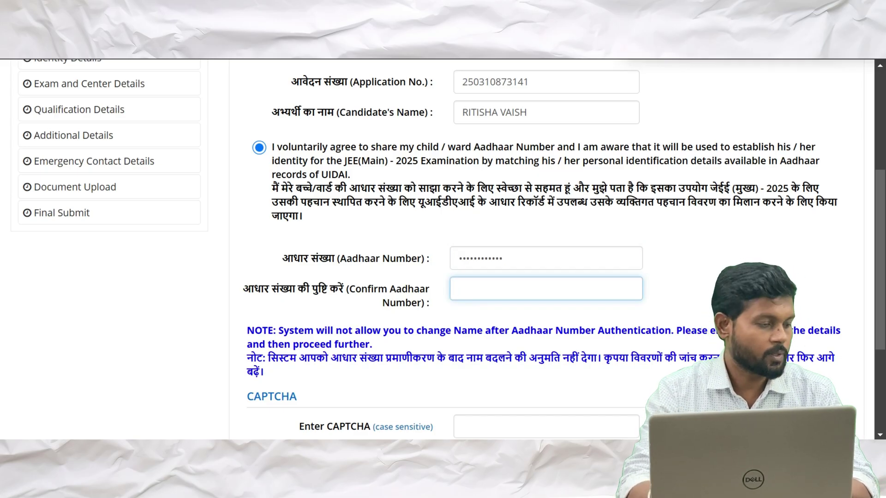
pyautogui.write('•••')
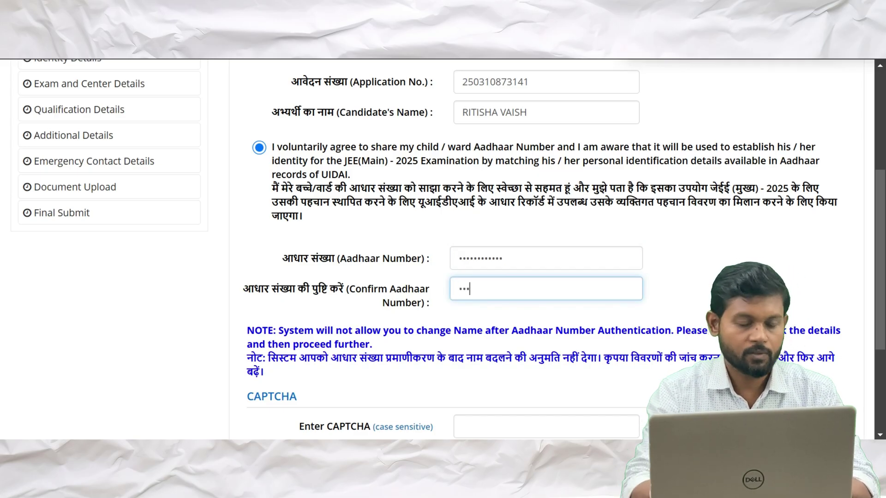
pyautogui.write('•••••••••')
pyautogui.click(476, 331)
pyautogui.scroll(-2, 477, 241)
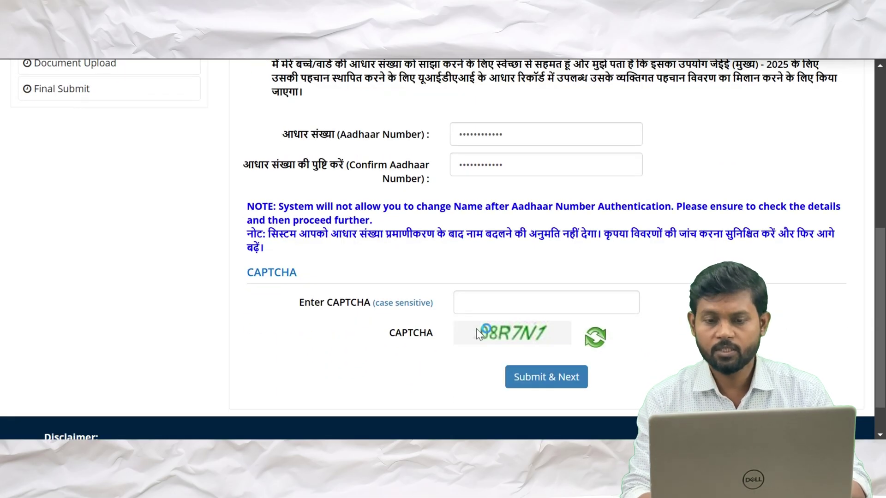
# Enter the CAPTCHA, then submit the Aadhaar details with Submit & Next and OK
pyautogui.click(480, 303)
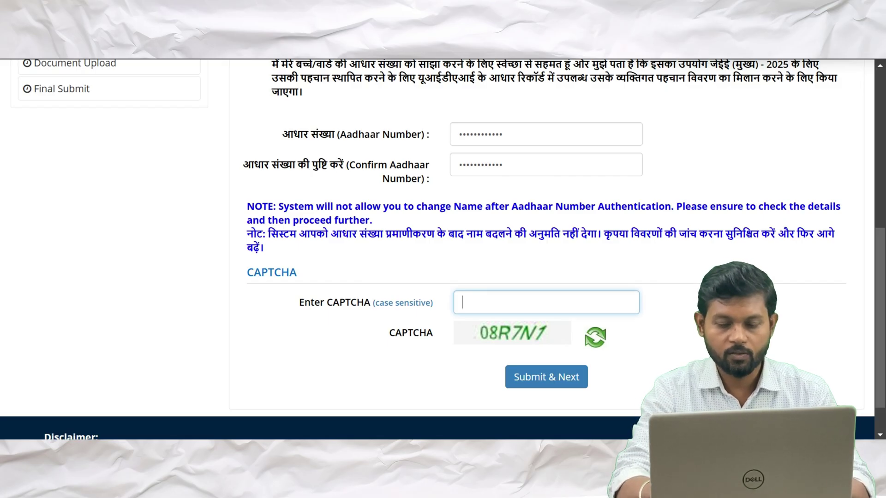
pyautogui.write('08R')
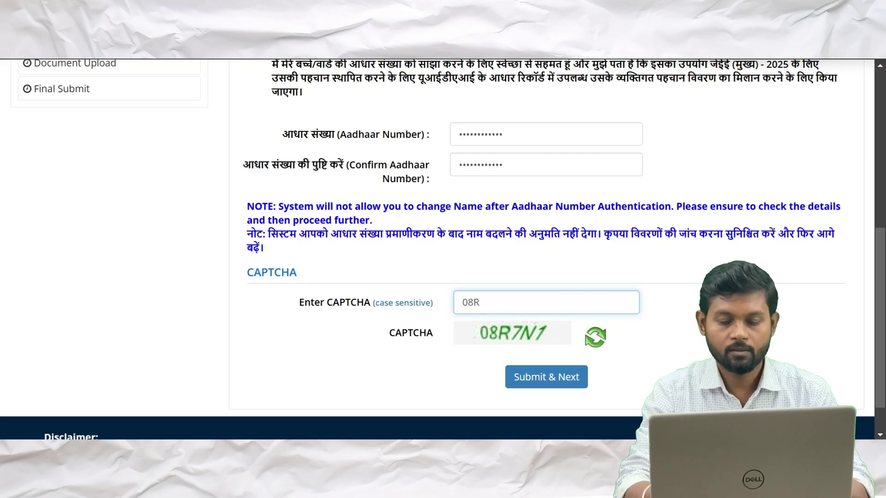
pyautogui.write('7')
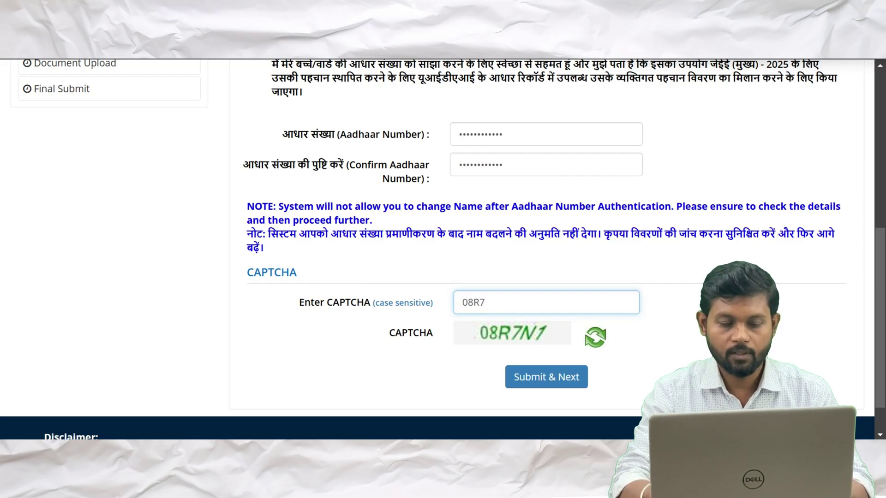
pyautogui.write('N1')
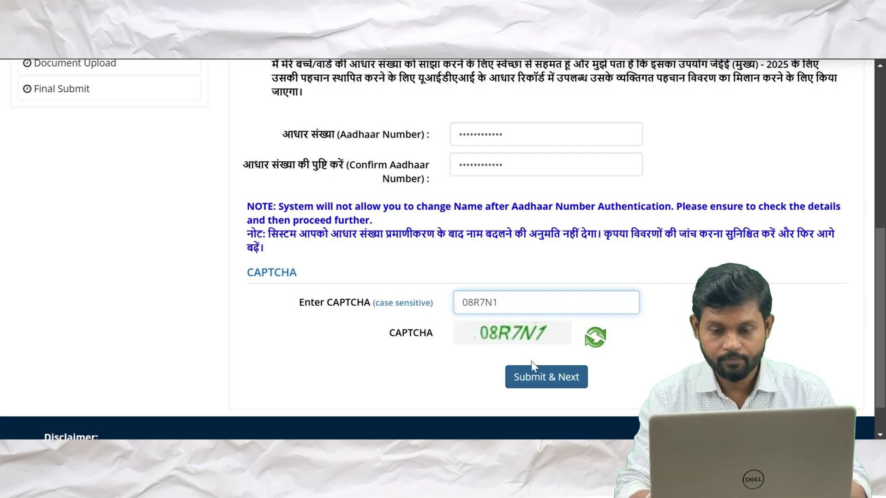
pyautogui.click(535, 387)
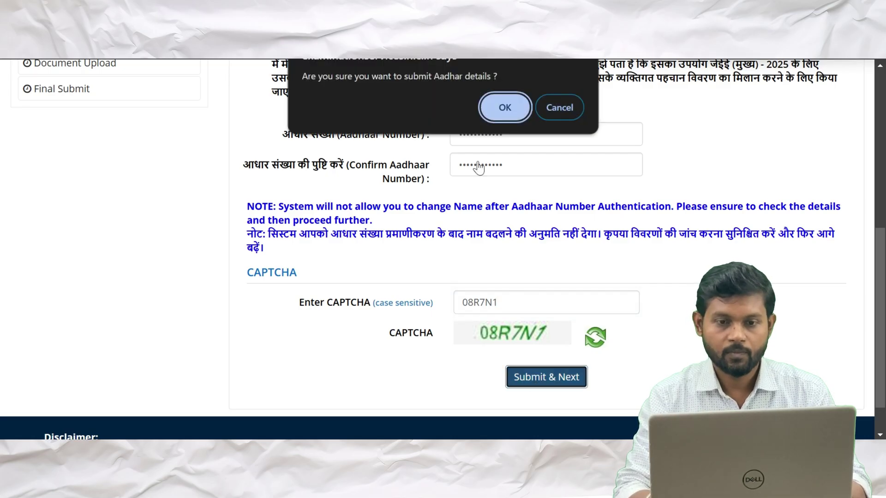
pyautogui.click(494, 109)
pyautogui.scroll(-1, 607, 268)
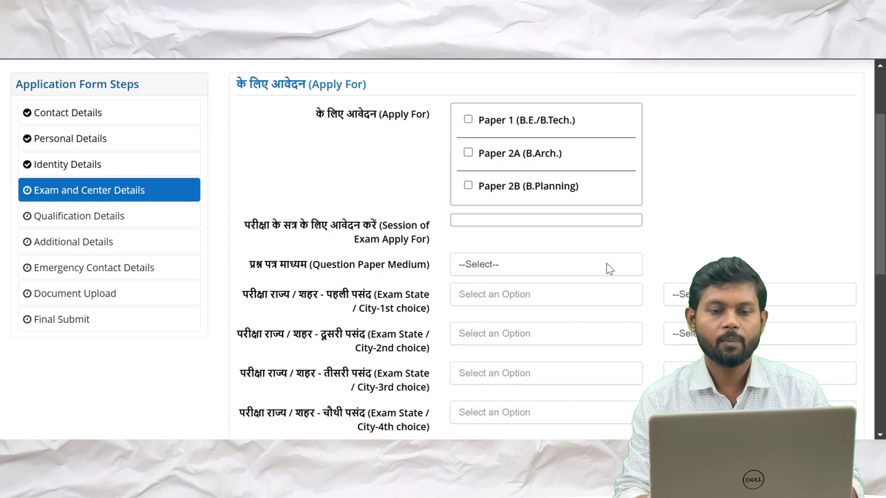
pyautogui.click(469, 121)
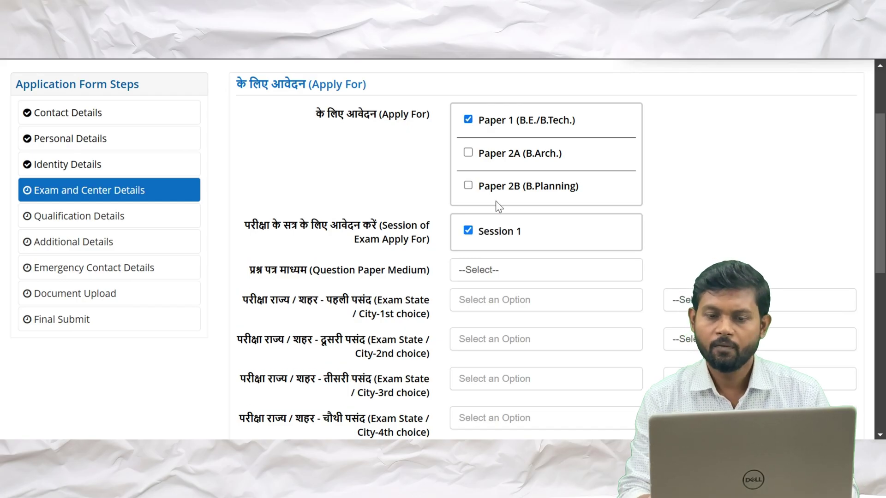
pyautogui.click(469, 153)
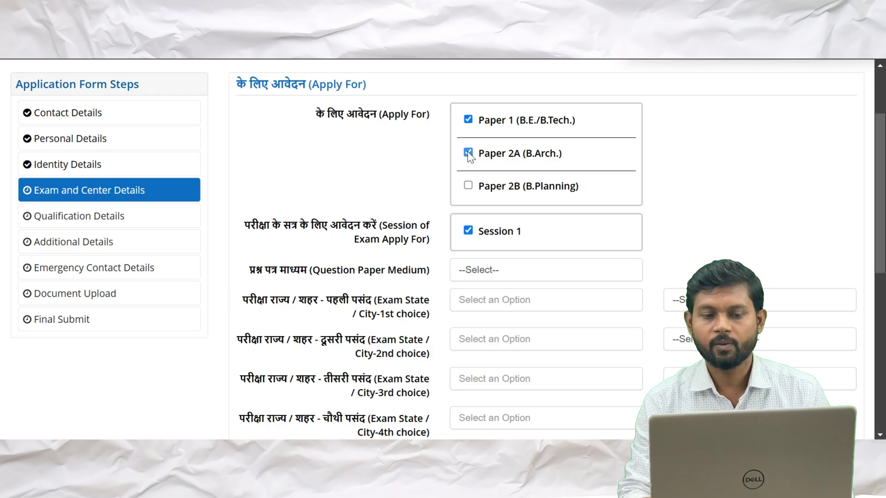
pyautogui.scroll(-1, 467, 151)
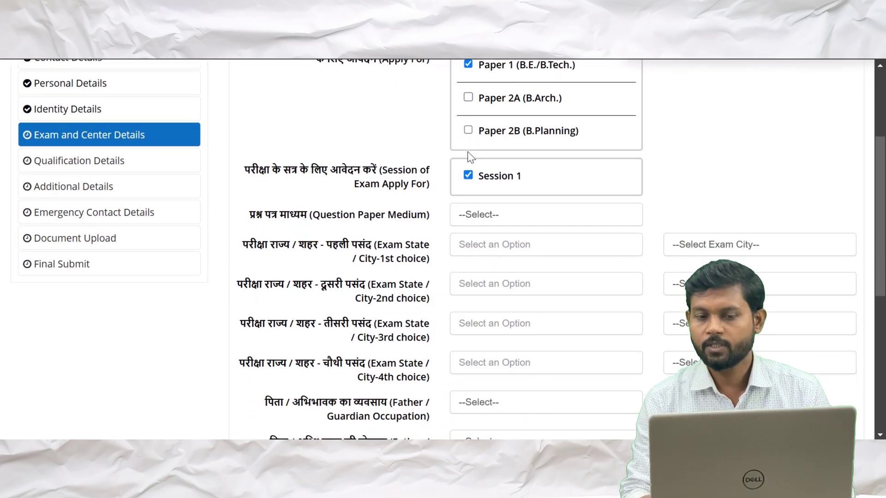
pyautogui.scroll(-1, 467, 152)
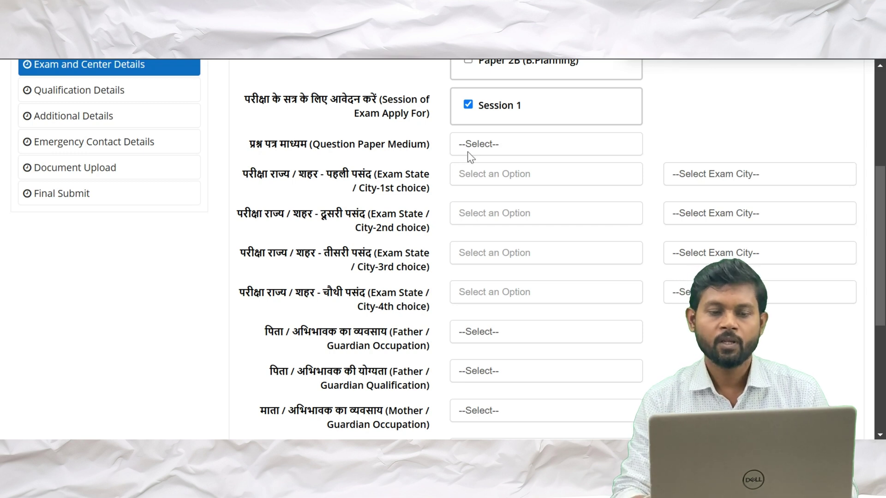
pyautogui.scroll(2, 467, 152)
pyautogui.scroll(-2, 467, 152)
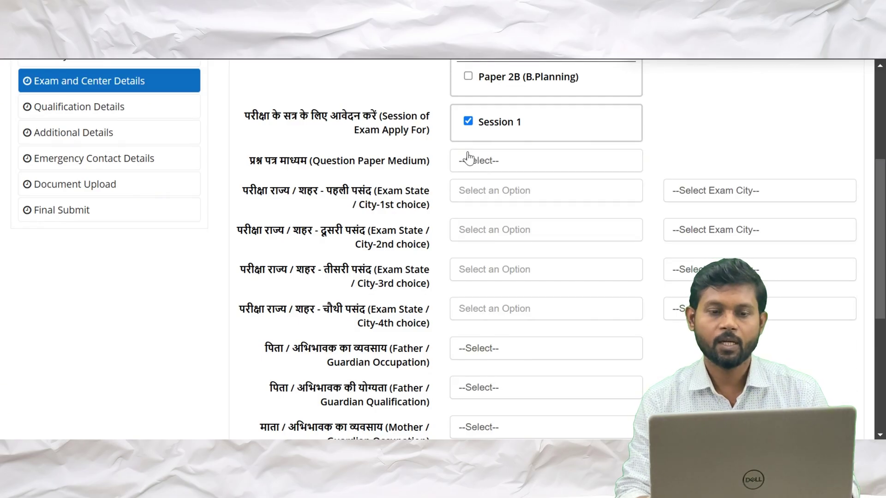
pyautogui.scroll(-1, 468, 154)
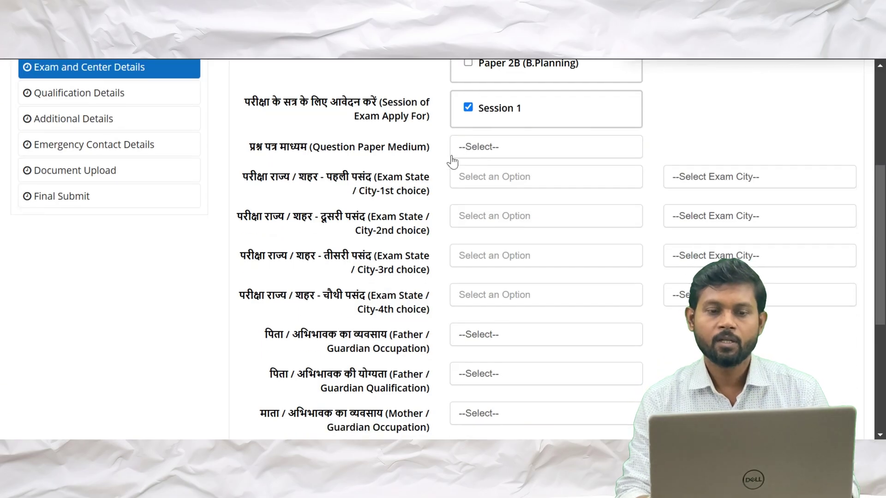
# Set the question paper medium to English
pyautogui.click(501, 147)
pyautogui.press('Down')
pyautogui.press('Return')
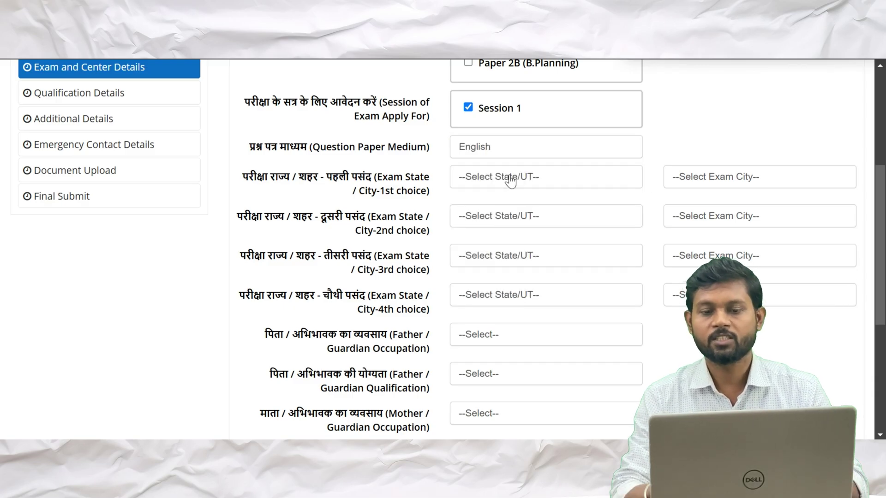
# Set the first centre choice to UTTAR PRADESH, KANPUR
pyautogui.click(510, 182)
pyautogui.write('UTTAR')
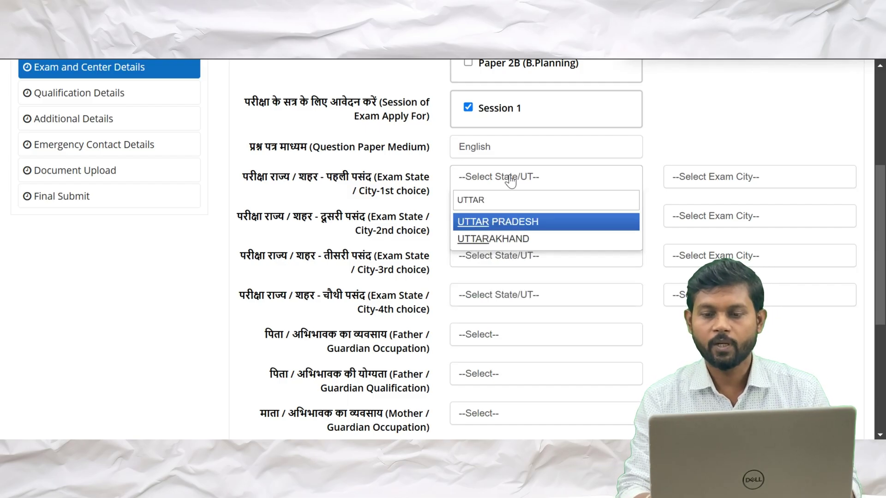
pyautogui.press('Return')
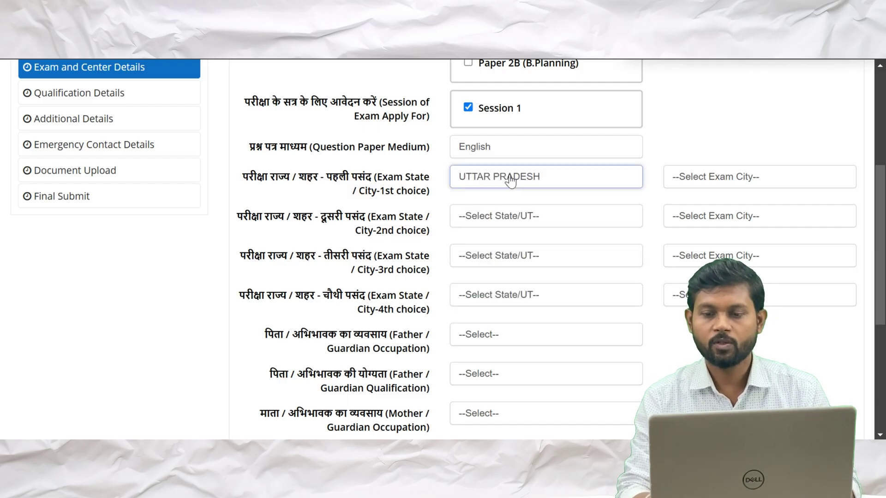
pyautogui.click(757, 180)
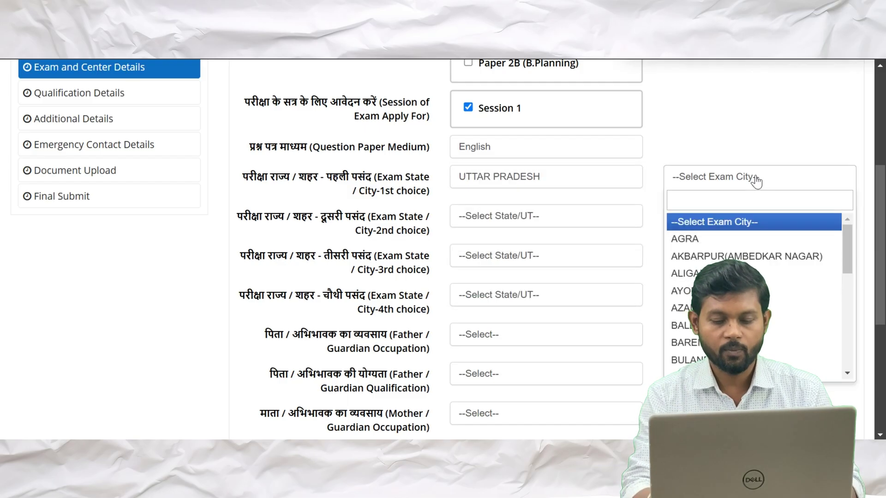
pyautogui.write('KANPUR')
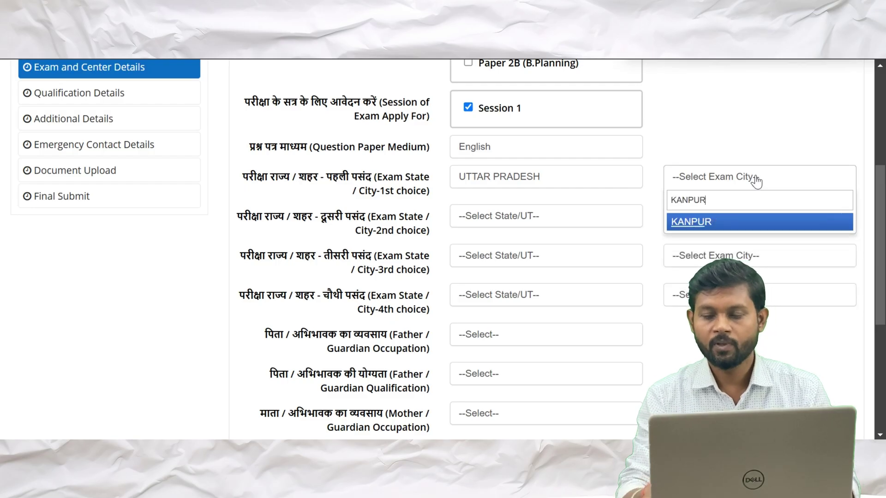
pyautogui.press('Return')
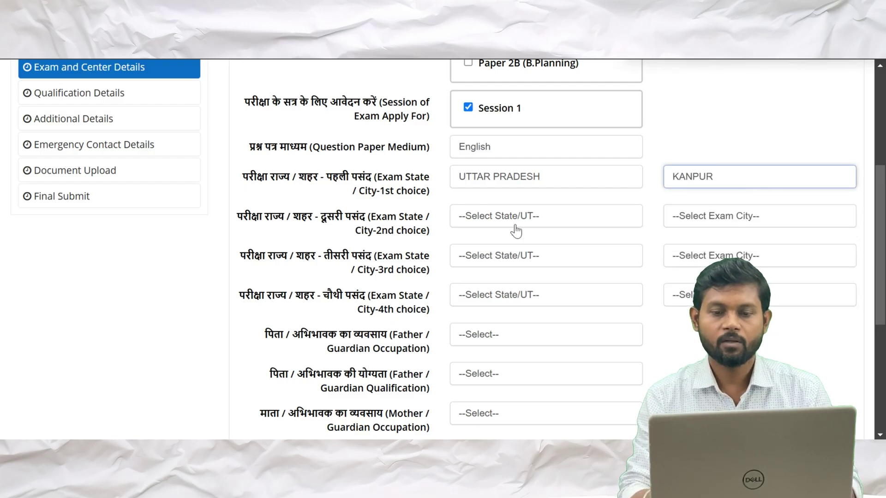
# Set the second-choice state to UTTAR PRADESH and try KANPUR as its city
pyautogui.click(517, 217)
pyautogui.write('UTTAR')
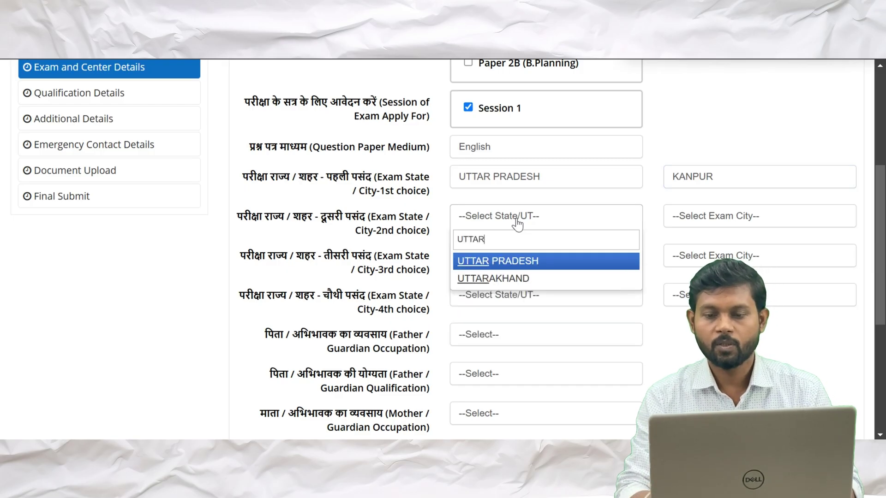
pyautogui.press('Return')
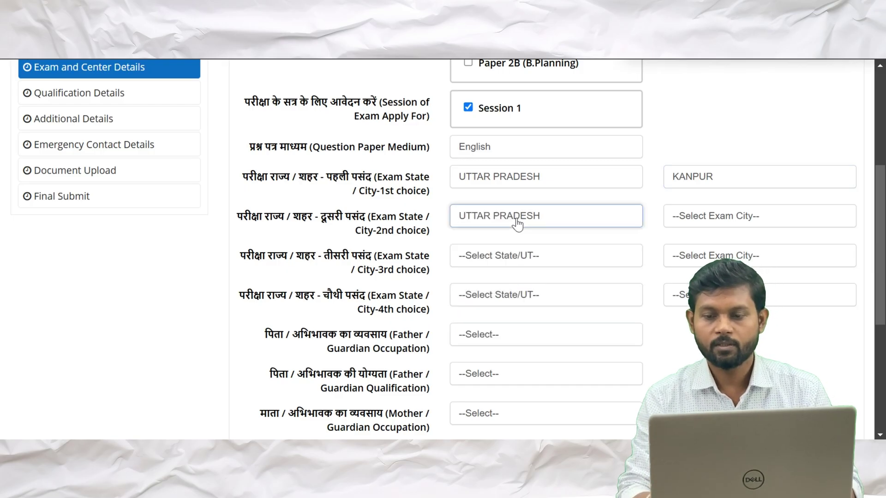
pyautogui.click(747, 220)
pyautogui.write('KANPUR')
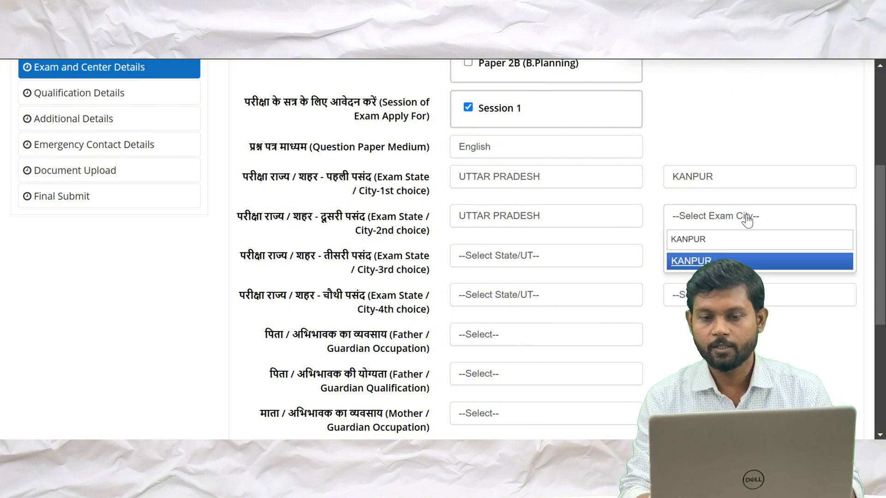
pyautogui.press('Return')
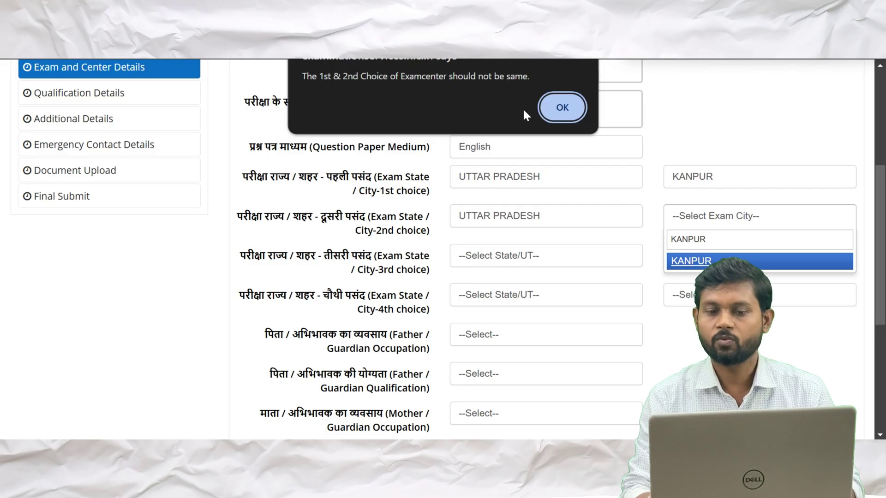
# Clear the same-centre warning and make LUCKNOW the second-choice exam city
pyautogui.click(550, 102)
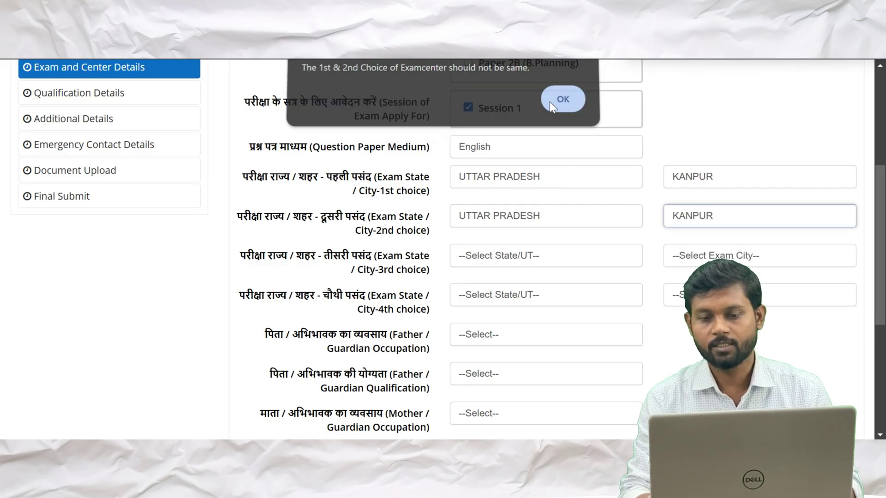
pyautogui.click(709, 219)
pyautogui.write('UCK')
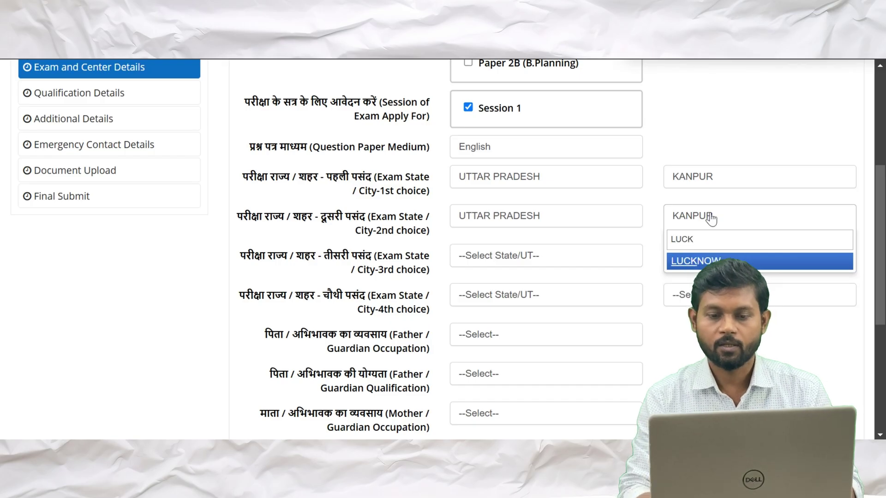
pyautogui.press('Return')
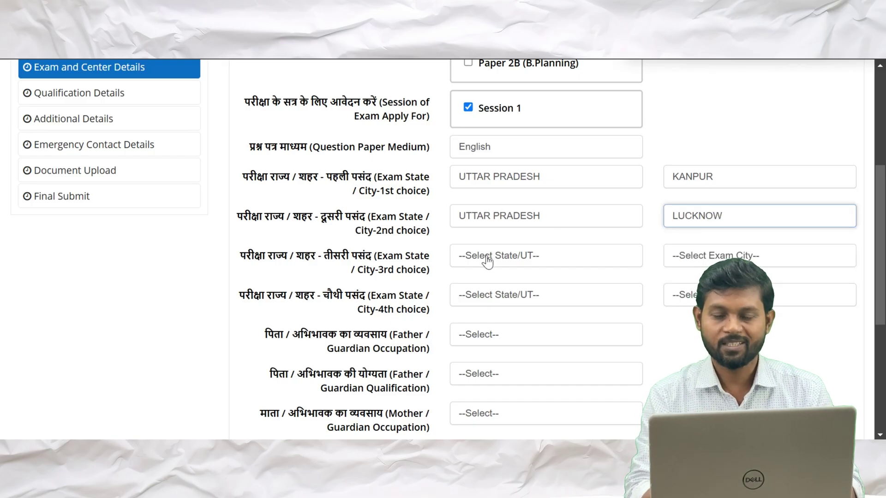
# Set the third centre choice to UTTAR PRADESH, AYODHYA
pyautogui.click(487, 260)
pyautogui.write('UTTAR')
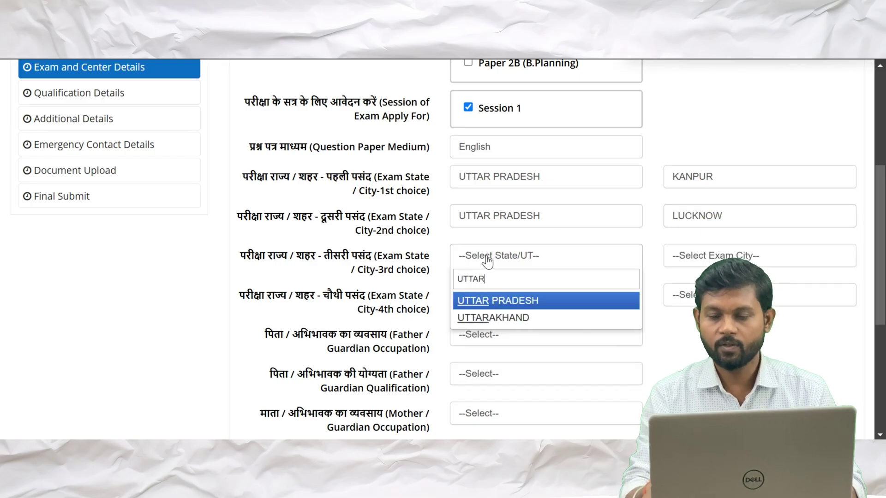
pyautogui.press('Return')
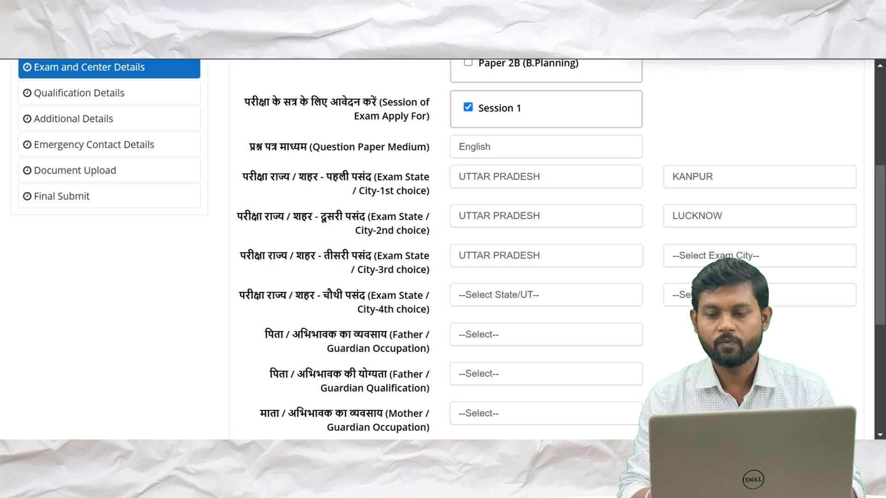
pyautogui.click(727, 261)
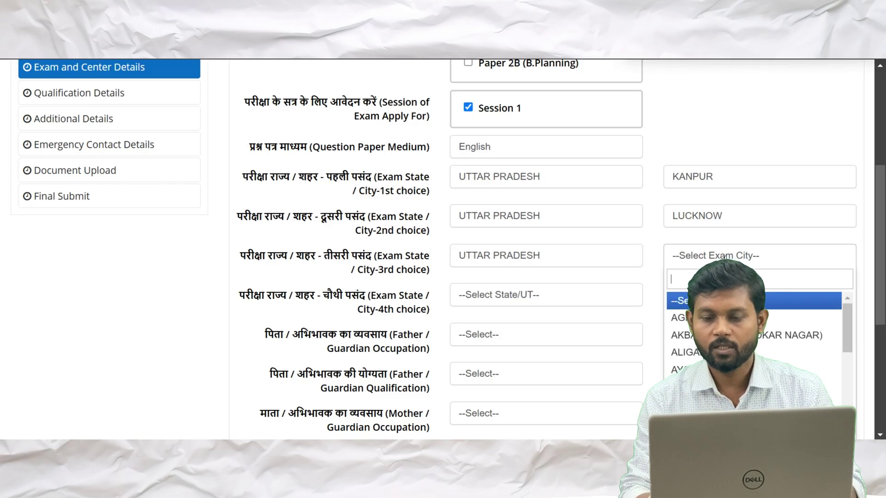
pyautogui.scroll(-10, 753, 341)
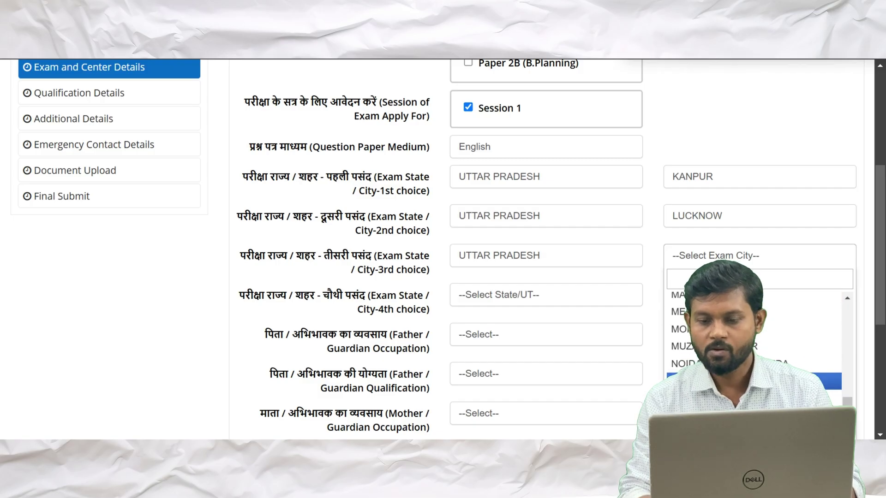
pyautogui.scroll(4, 752, 342)
pyautogui.scroll(6, 752, 341)
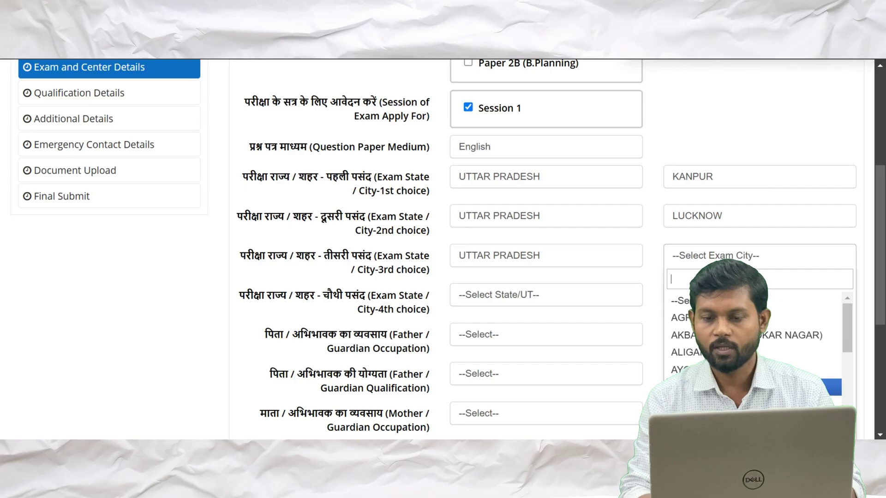
pyautogui.click(715, 317)
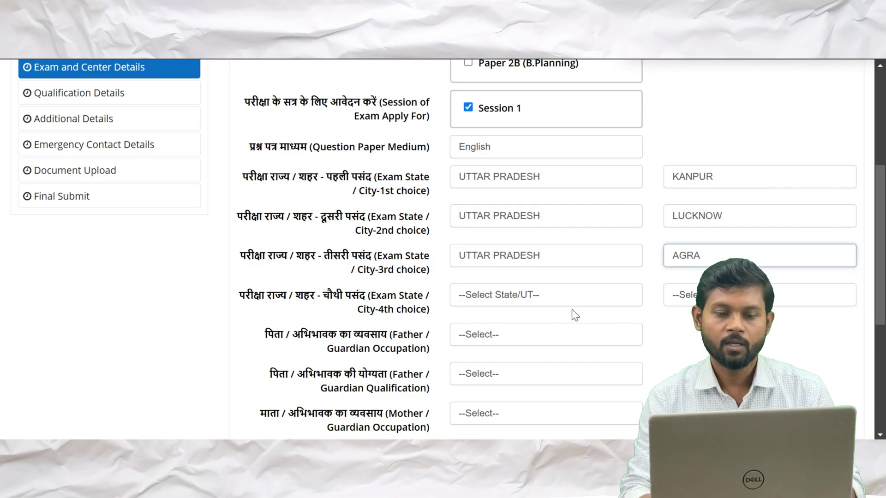
pyautogui.scroll(-1, 552, 317)
# Set the fourth centre choice to UTTAR PRADESH, JHANSI
pyautogui.click(529, 254)
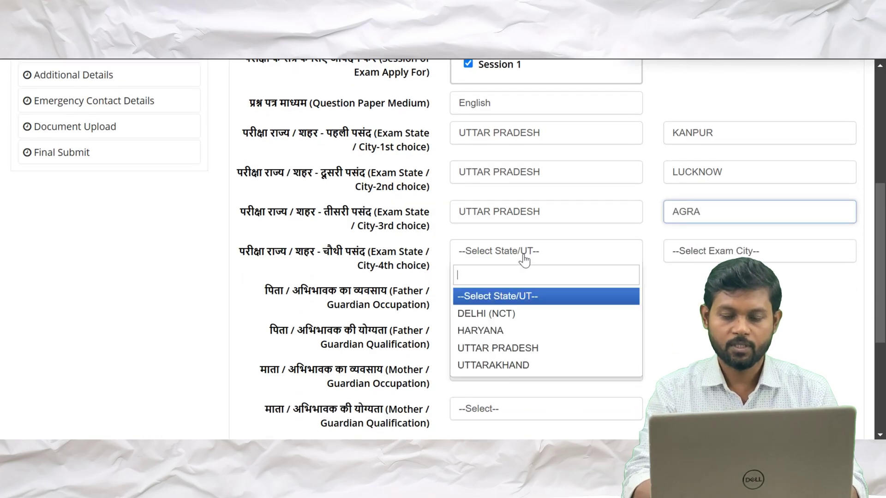
pyautogui.write('UTTR')
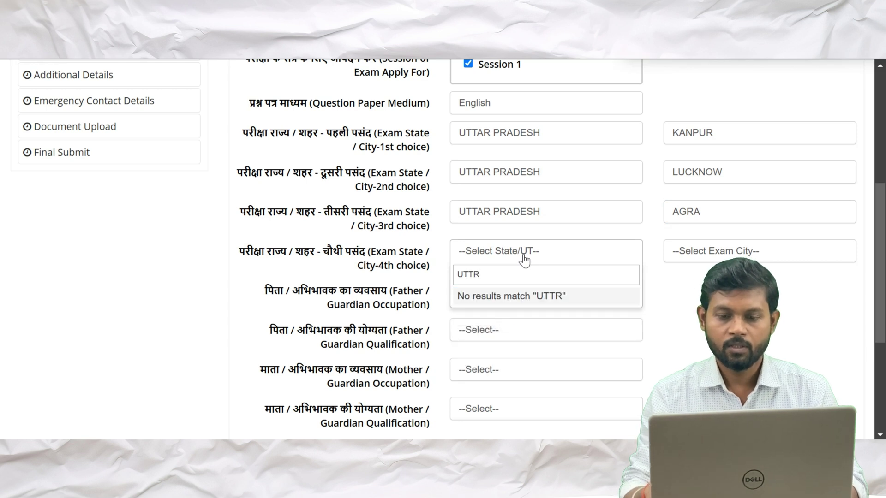
pyautogui.press('BackSpace')
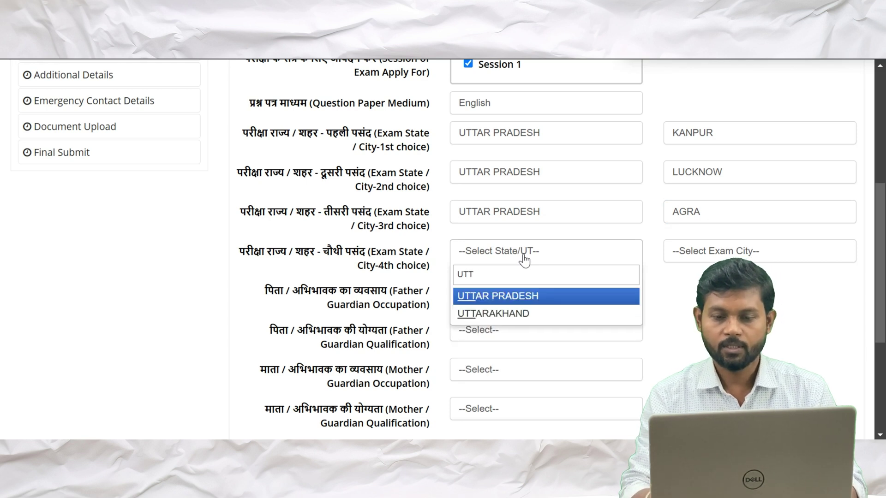
pyautogui.press('Return')
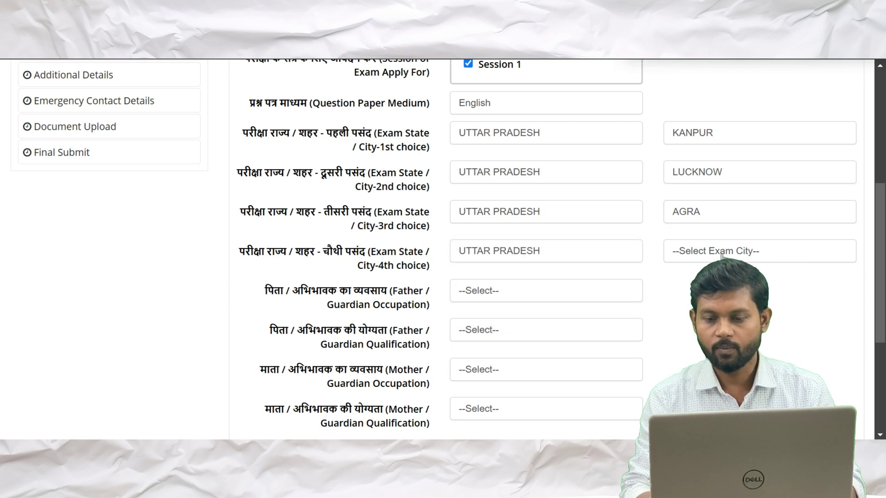
pyautogui.click(721, 254)
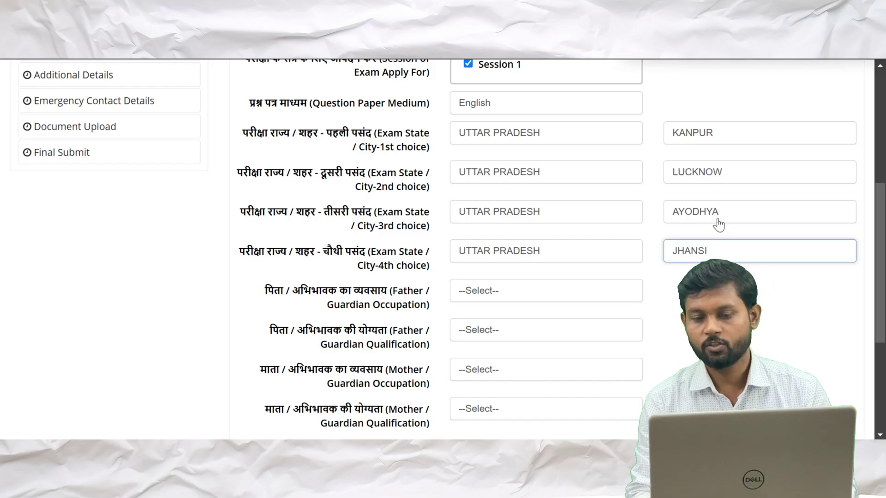
pyautogui.scroll(-2, 720, 224)
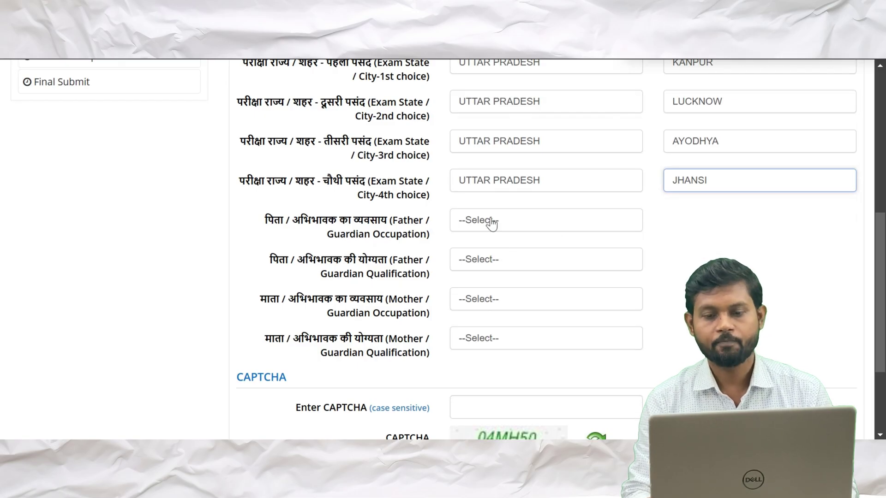
# Set father's occupation to PRIVATE SERVICE and qualification to MATRICULATE
pyautogui.scroll(-1, 492, 224)
pyautogui.click(525, 193)
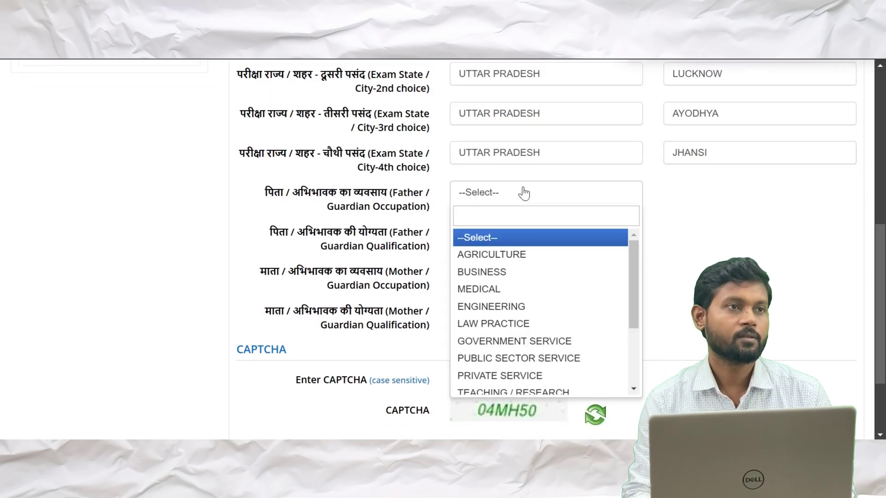
pyautogui.click(548, 376)
pyautogui.scroll(-1, 510, 301)
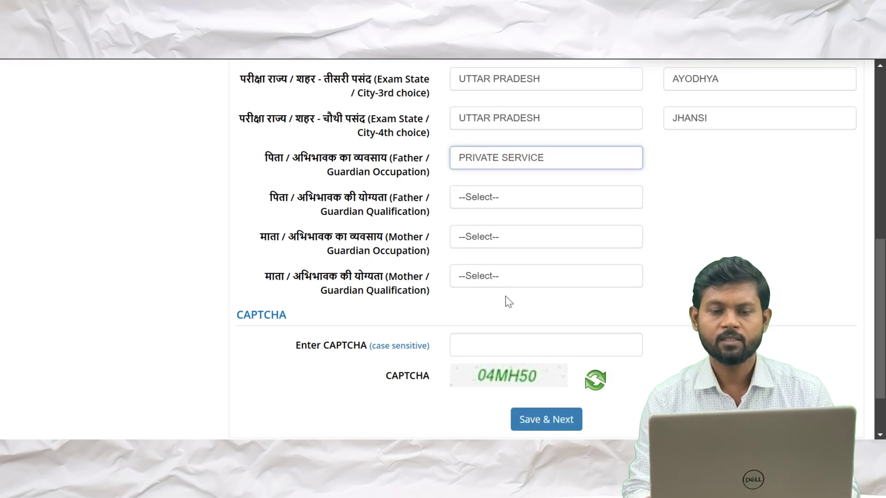
pyautogui.click(495, 198)
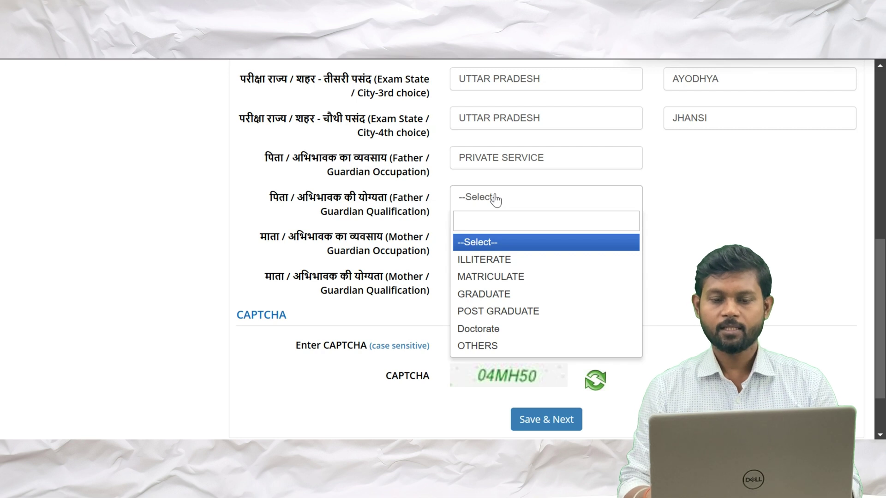
pyautogui.press('Down')
pyautogui.press('Down')
pyautogui.press('Return')
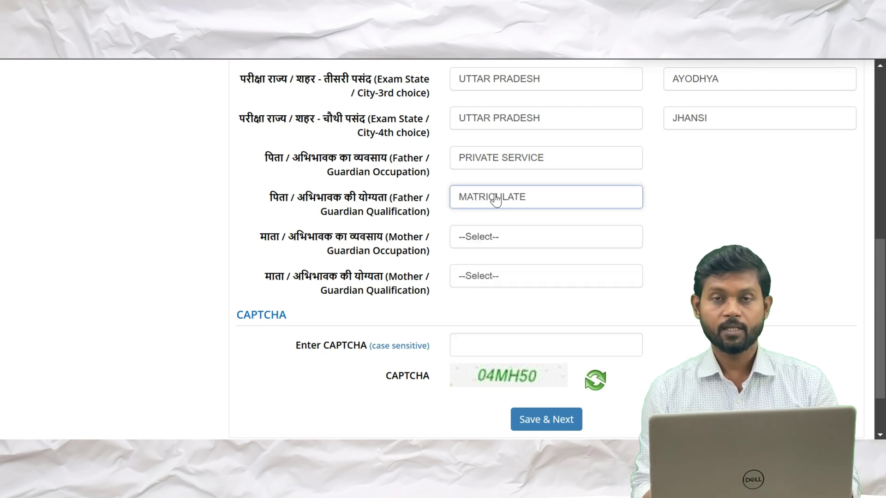
# Set mother's occupation to OTHERS (INCLUDING HOUSE WIFE) and qualification to GRADUATE
pyautogui.scroll(-1, 496, 199)
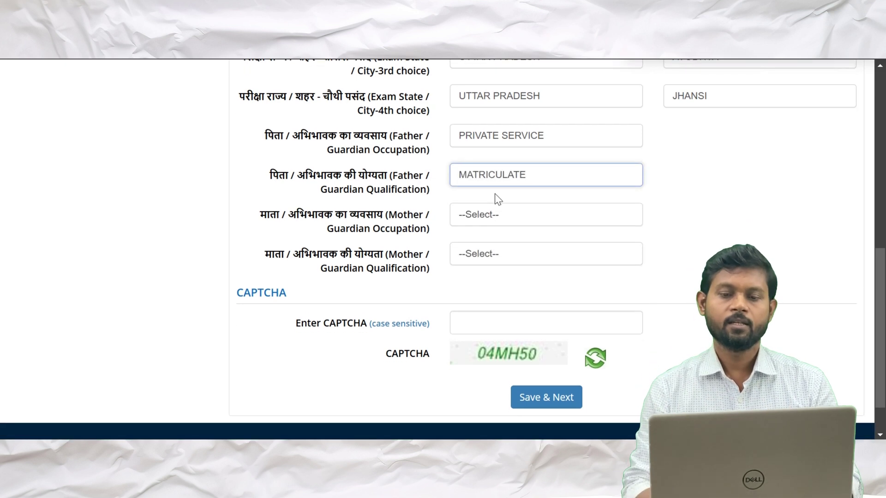
pyautogui.scroll(-1, 496, 199)
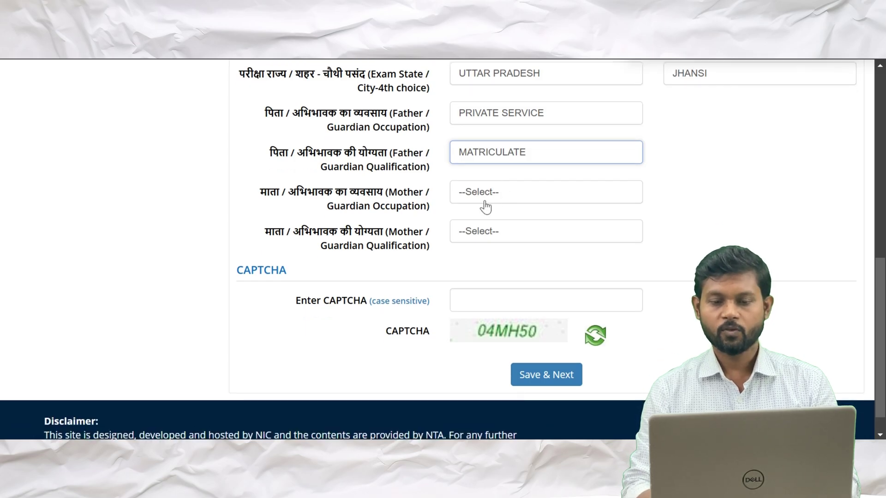
pyautogui.click(487, 201)
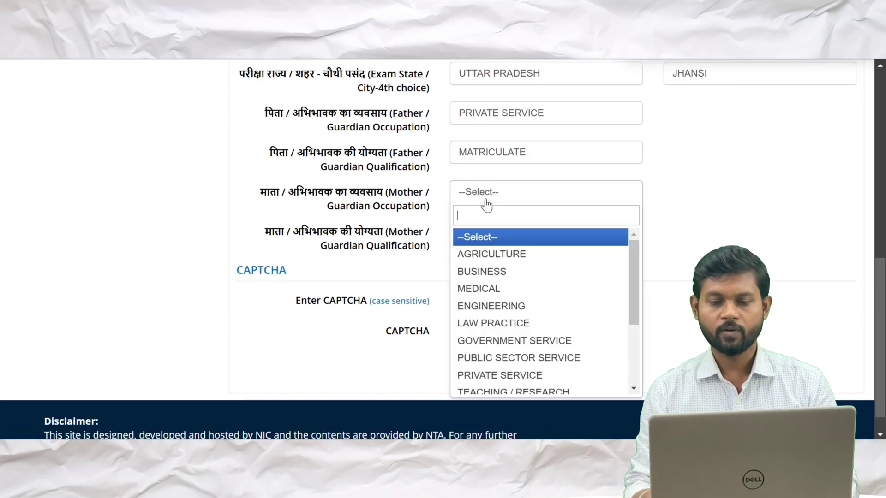
pyautogui.press('Down')
pyautogui.press('Down')
pyautogui.press('Down')
pyautogui.press('Down')
pyautogui.press('Down')
pyautogui.press('Down')
pyautogui.press('Down')
pyautogui.press('Down')
pyautogui.press('Down')
pyautogui.press('Down')
pyautogui.press('Down')
pyautogui.press('Down')
pyautogui.press('Down')
pyautogui.press('Down')
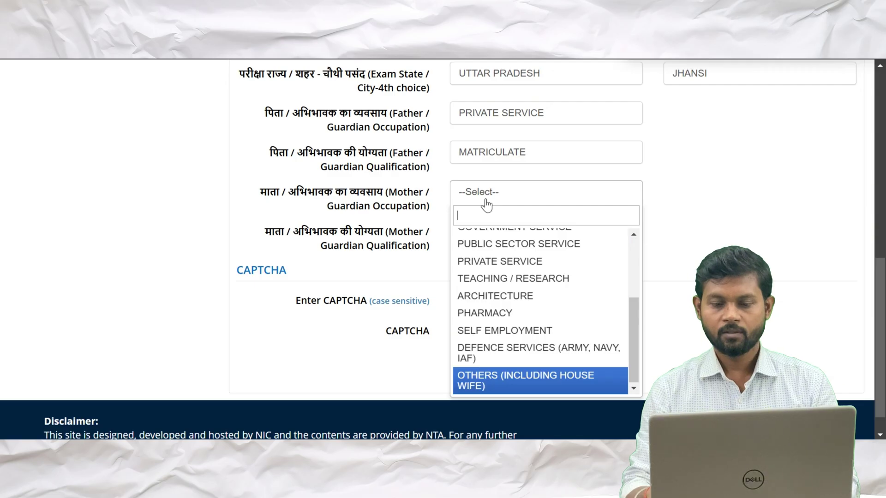
pyautogui.press('Return')
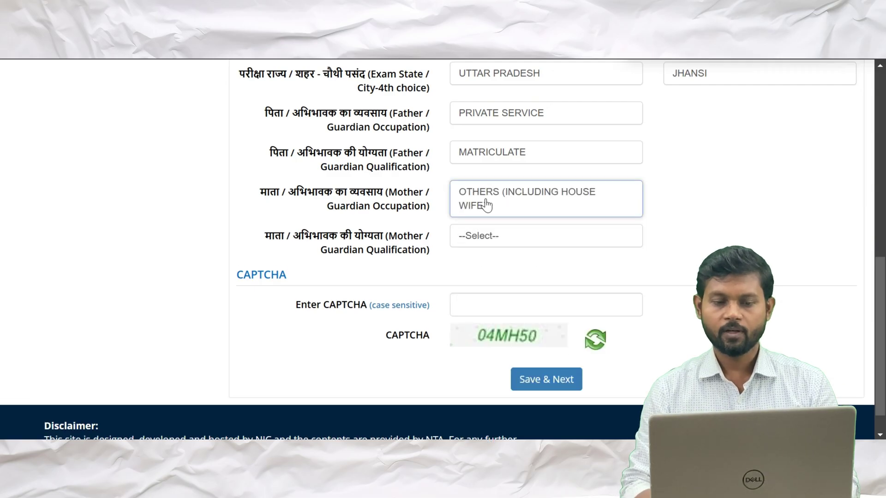
pyautogui.scroll(-1, 487, 204)
pyautogui.click(506, 221)
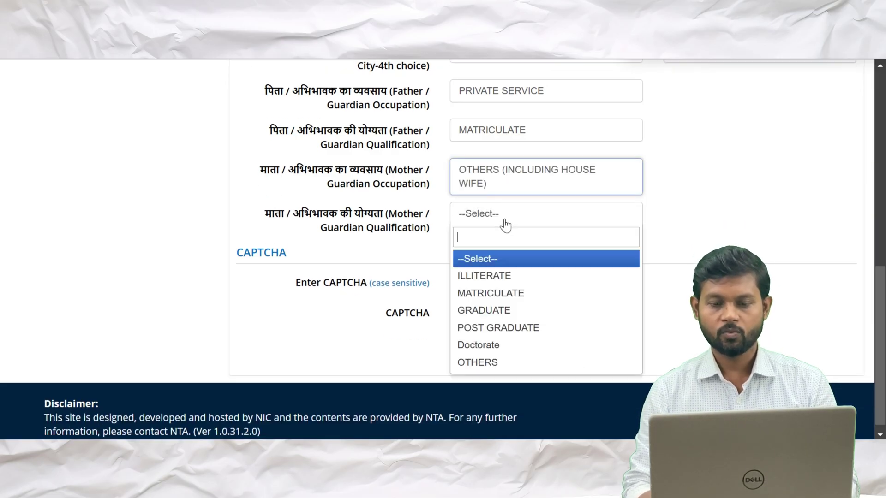
pyautogui.press('Down')
pyautogui.press('Down')
pyautogui.press('Down')
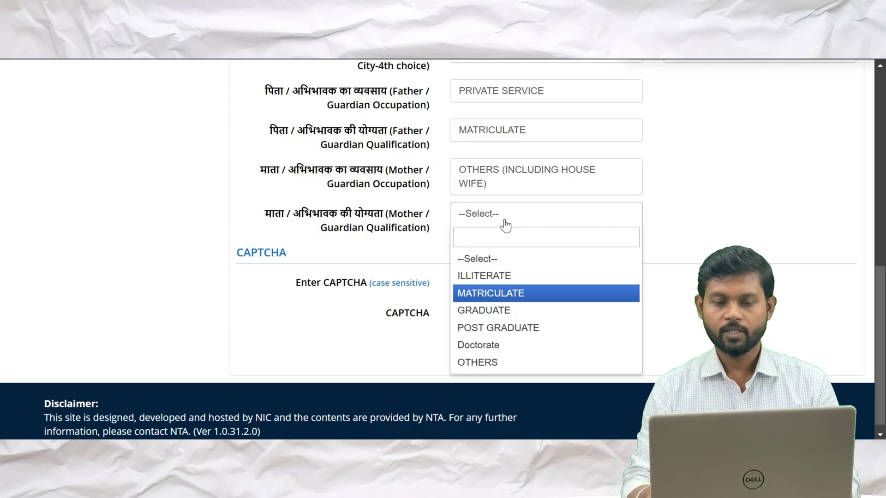
pyautogui.press('Return')
pyautogui.scroll(-1, 506, 224)
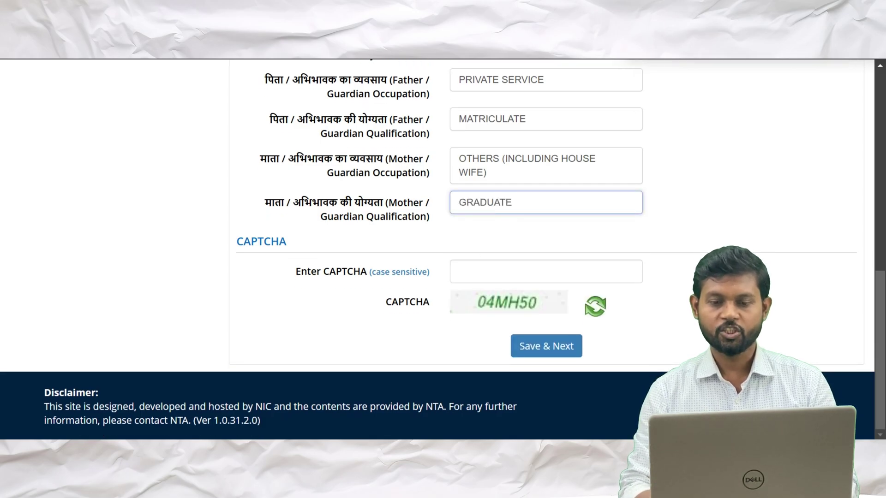
pyautogui.scroll(10, 483, 270)
# Enter the verification code 04MH50, then save and confirm submitting the Exam and Centre section
pyautogui.scroll(-1, 484, 270)
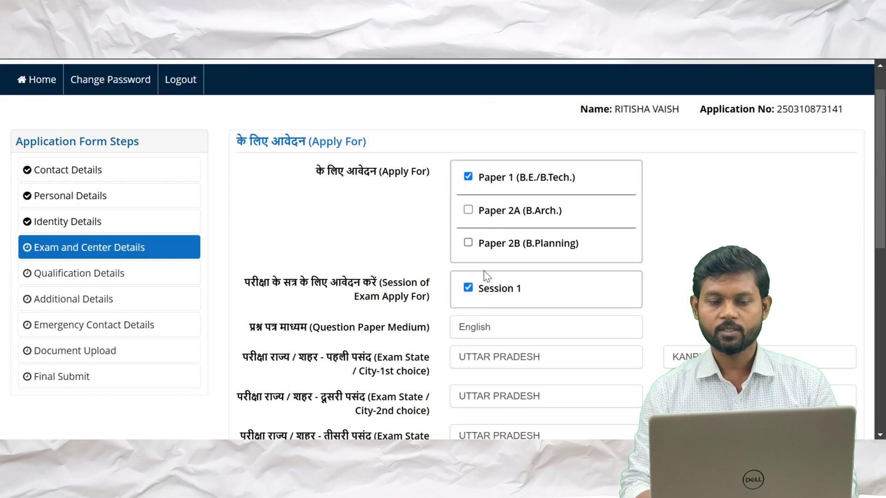
pyautogui.scroll(-3, 484, 271)
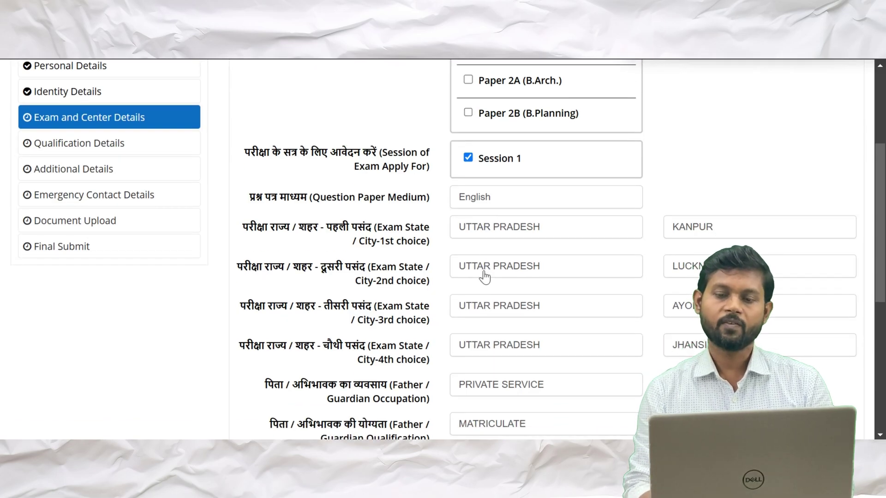
pyautogui.scroll(-1, 483, 277)
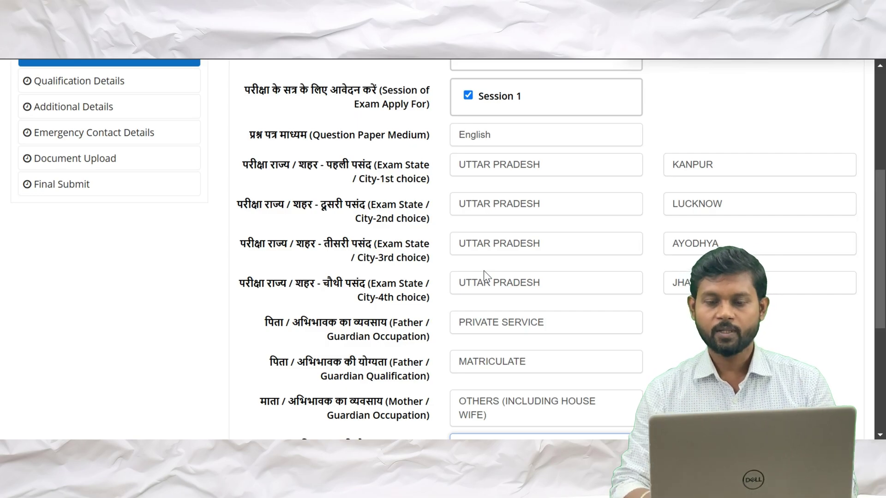
pyautogui.scroll(-2, 484, 271)
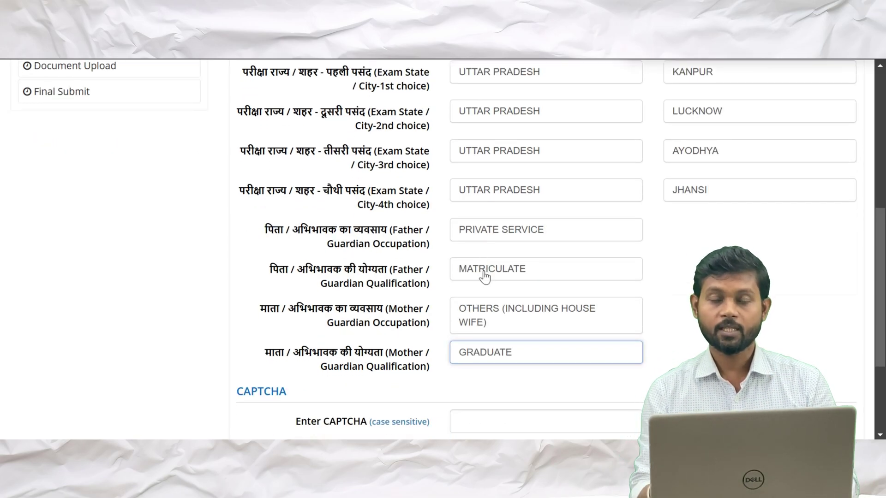
pyautogui.scroll(-1, 484, 272)
pyautogui.scroll(-1, 483, 276)
pyautogui.scroll(-1, 484, 276)
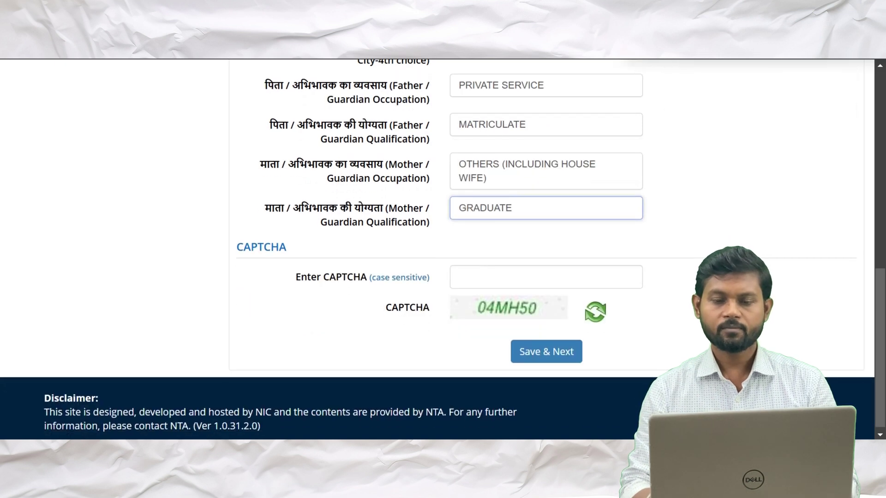
pyautogui.click(483, 276)
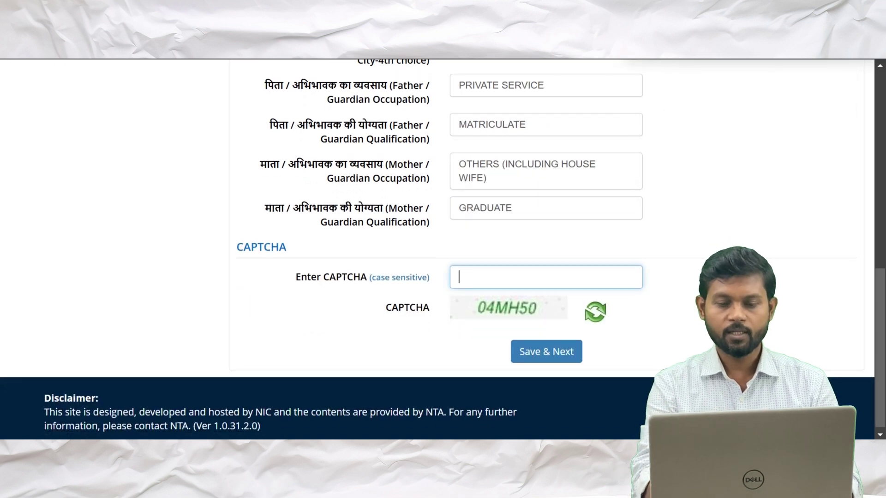
pyautogui.write('04')
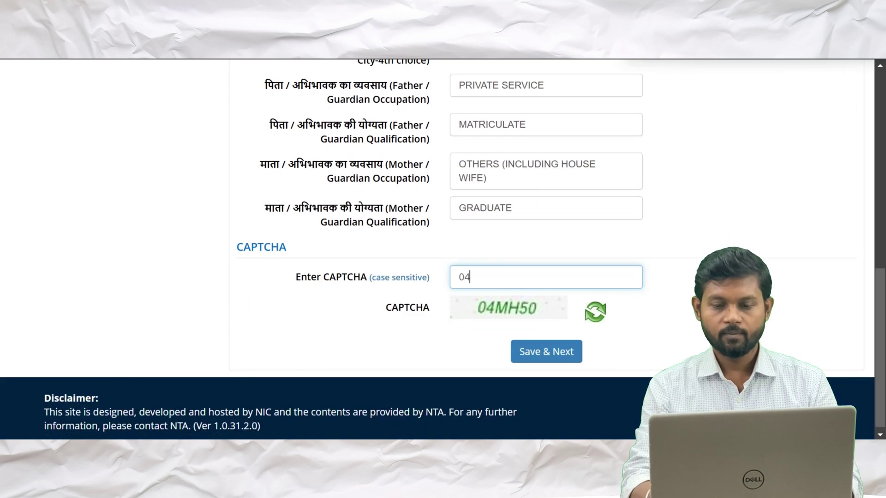
pyautogui.write('MH')
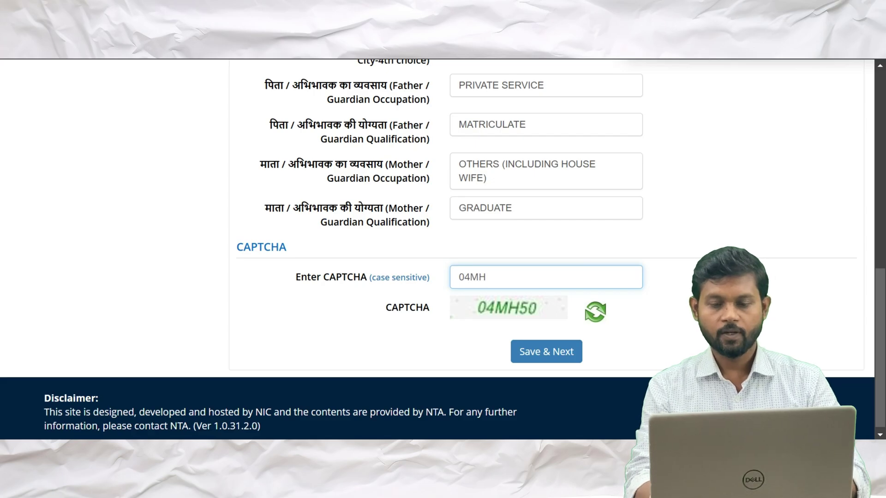
pyautogui.write('50')
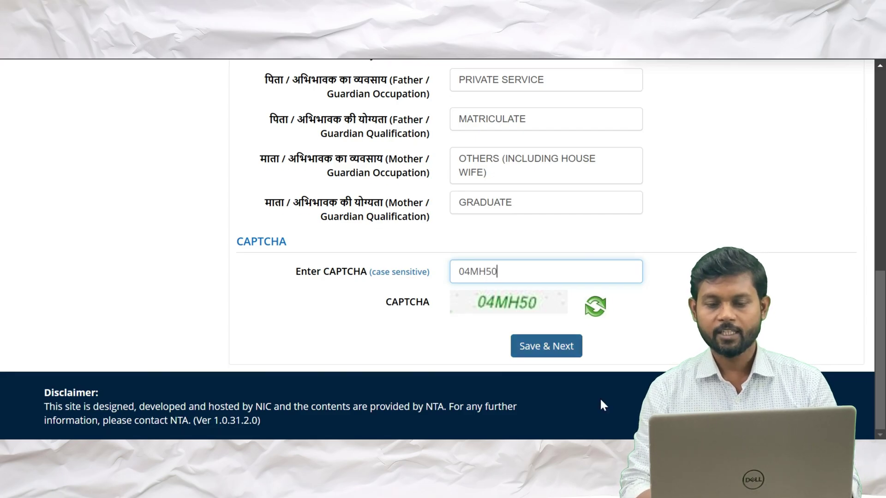
pyautogui.click(554, 350)
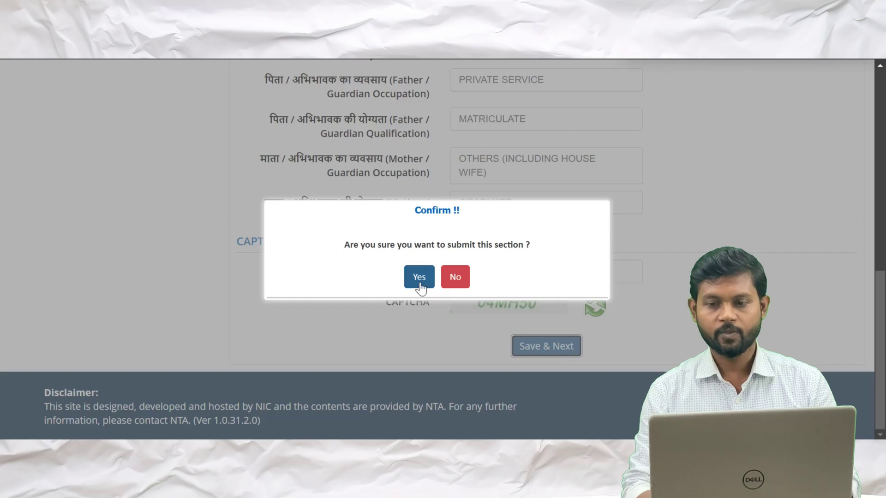
pyautogui.click(418, 279)
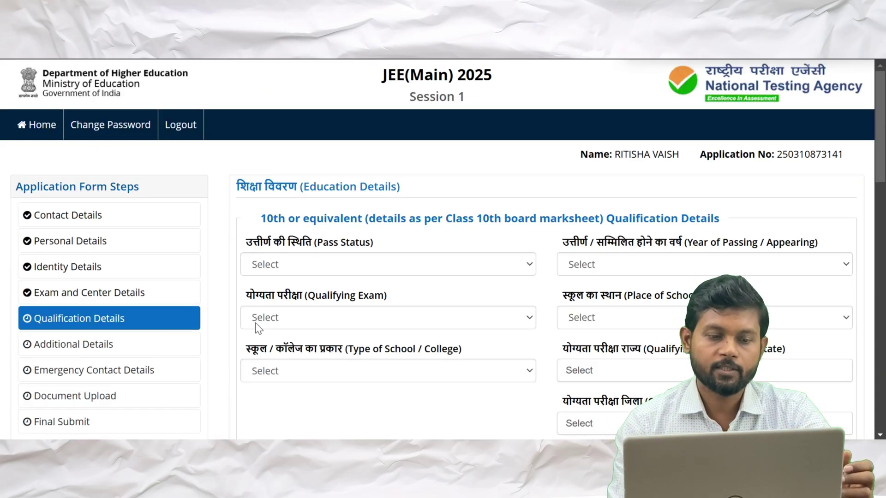
pyautogui.scroll(-2, 256, 322)
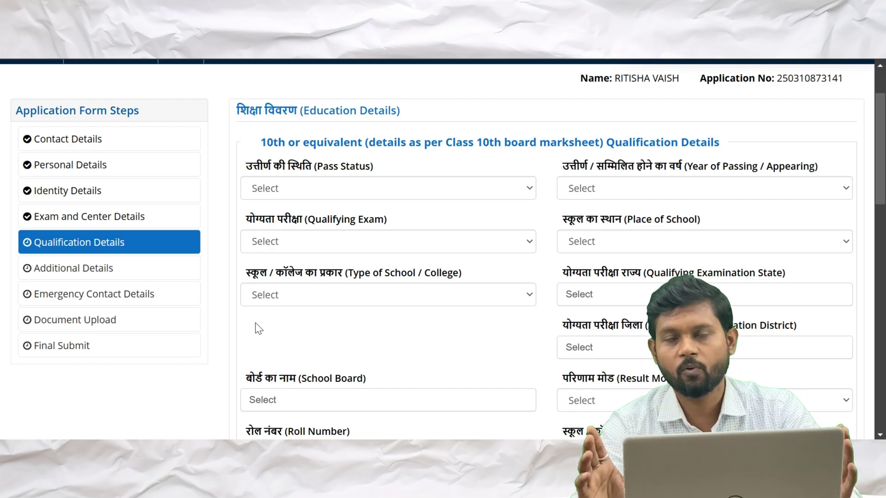
pyautogui.scroll(-2, 256, 323)
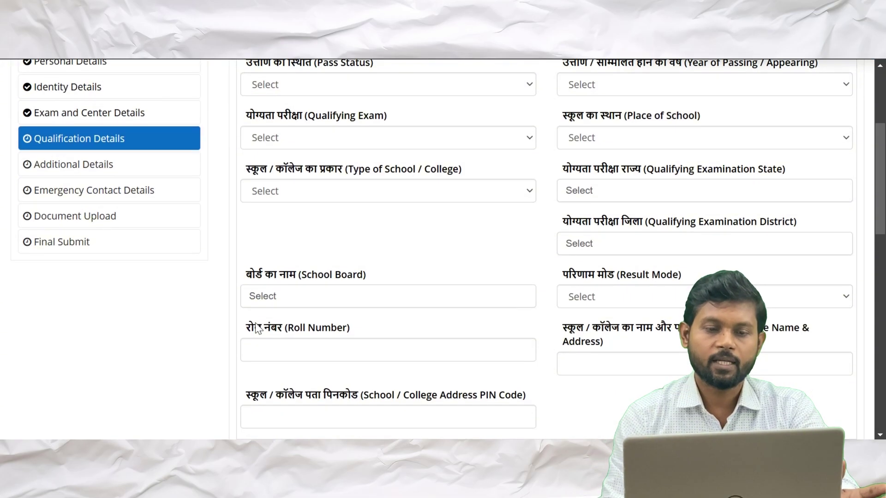
# Set the 10th pass status to Passed with year of passing 2023
pyautogui.scroll(1, 256, 323)
pyautogui.click(515, 139)
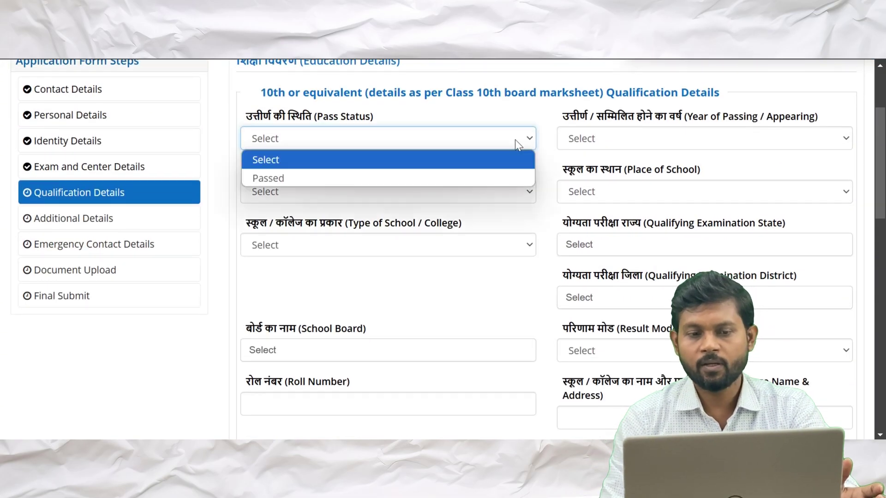
pyautogui.press('Down')
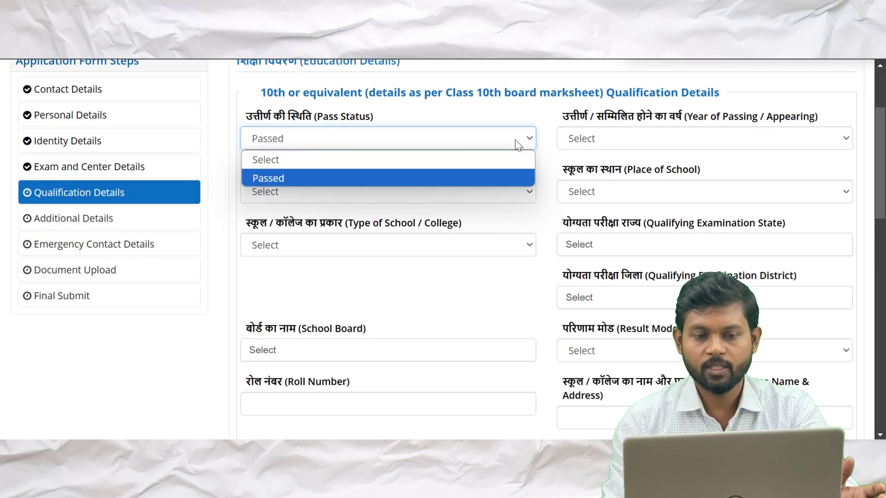
pyautogui.press('Return')
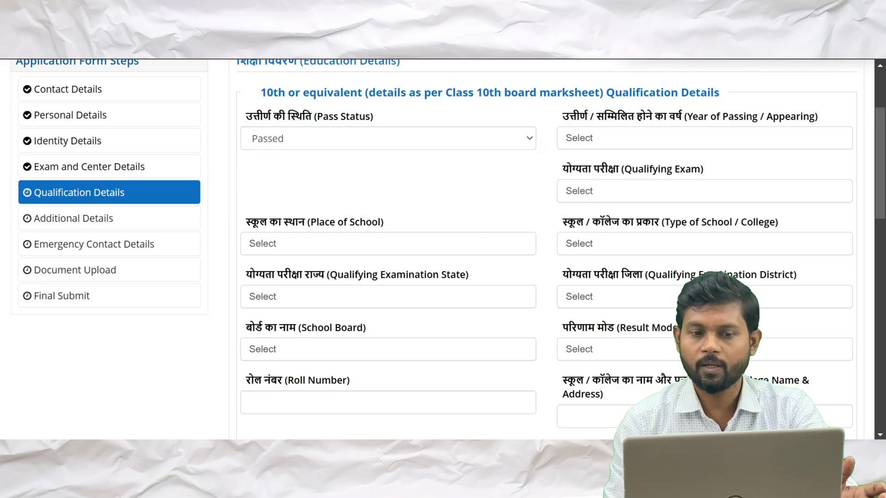
pyautogui.click(624, 139)
pyautogui.press('Down')
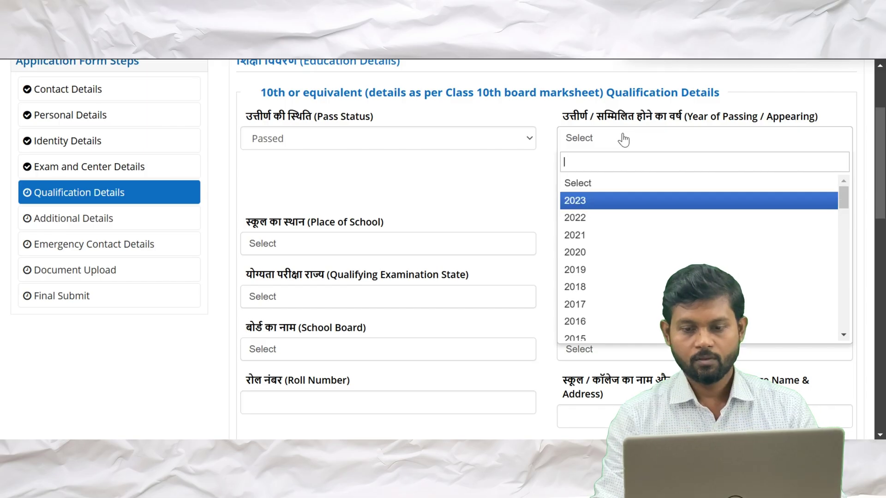
pyautogui.press('Return')
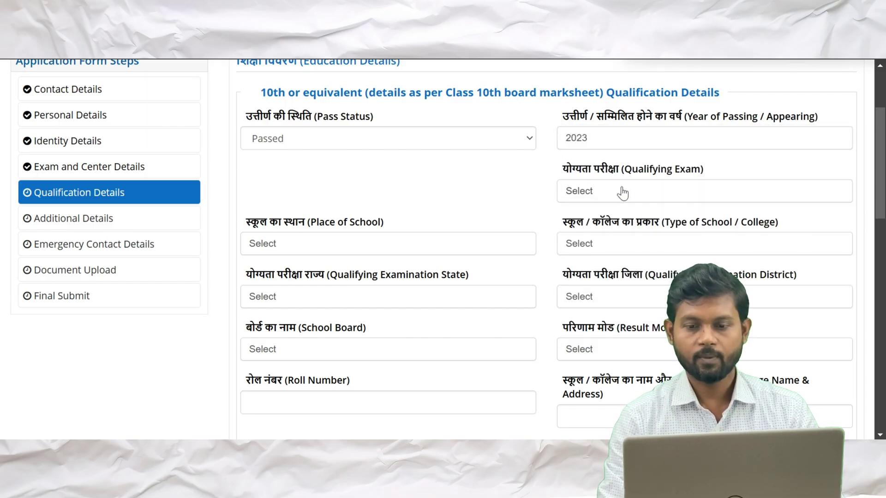
# Choose 10th or Equivalent as the qualifying exam and Urban as the school's place
pyautogui.scroll(-1, 622, 192)
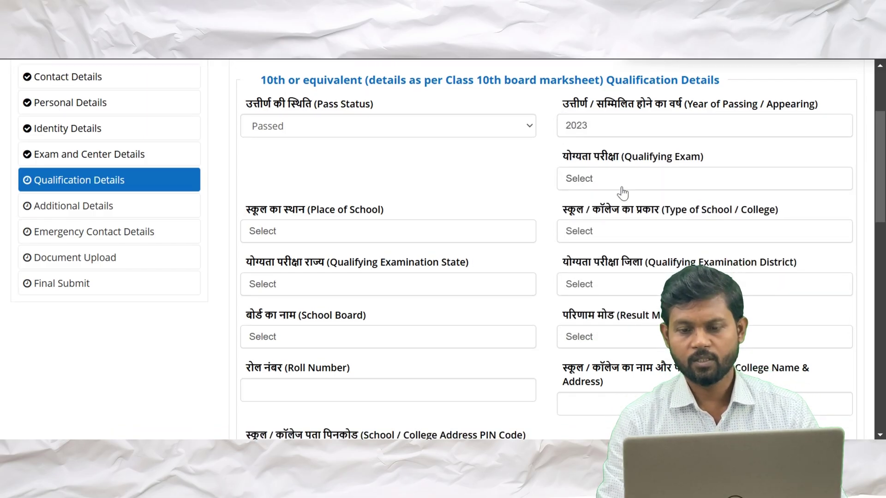
pyautogui.click(588, 184)
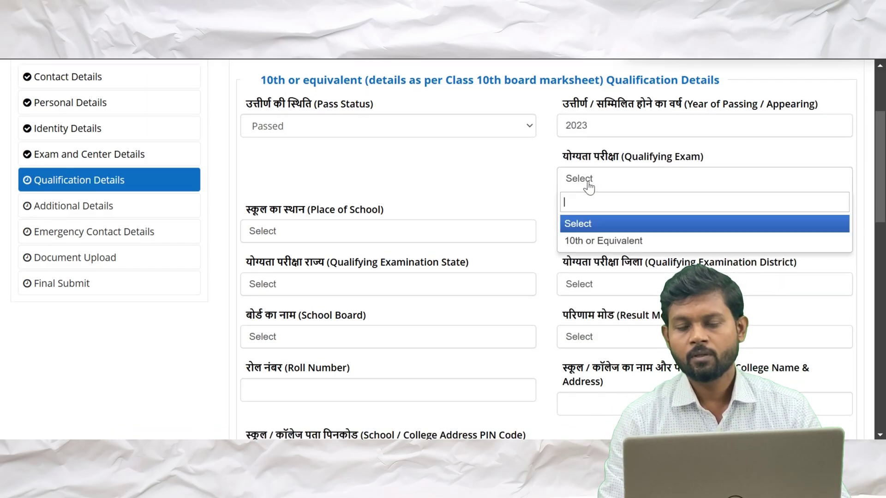
pyautogui.click(605, 241)
pyautogui.click(282, 235)
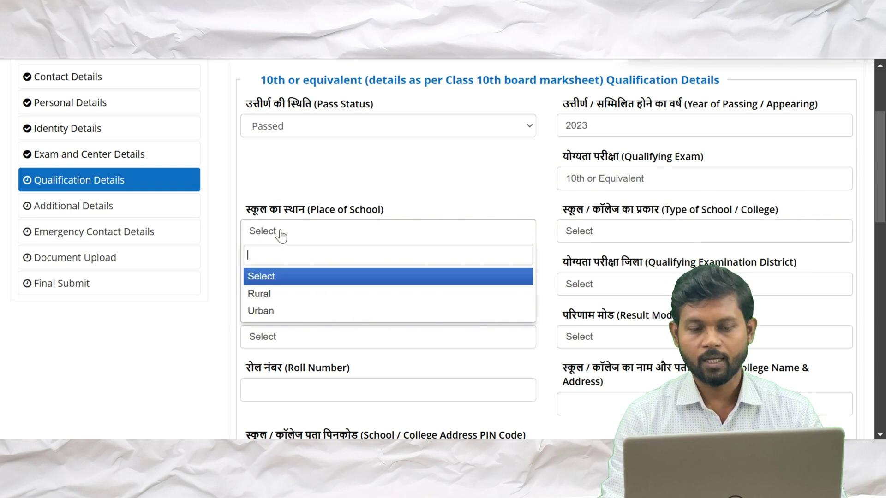
pyautogui.press('Down')
pyautogui.press('Down')
pyautogui.press('Return')
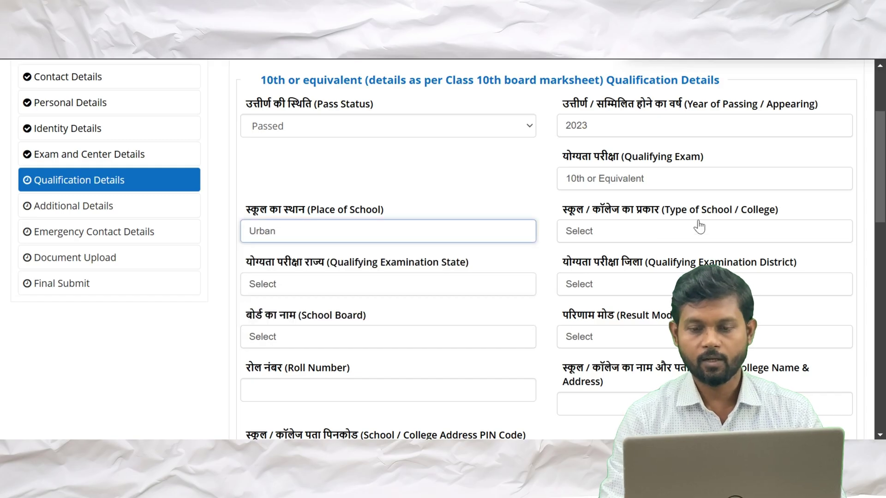
# Set the 10th school type to Private Unaided
pyautogui.click(625, 240)
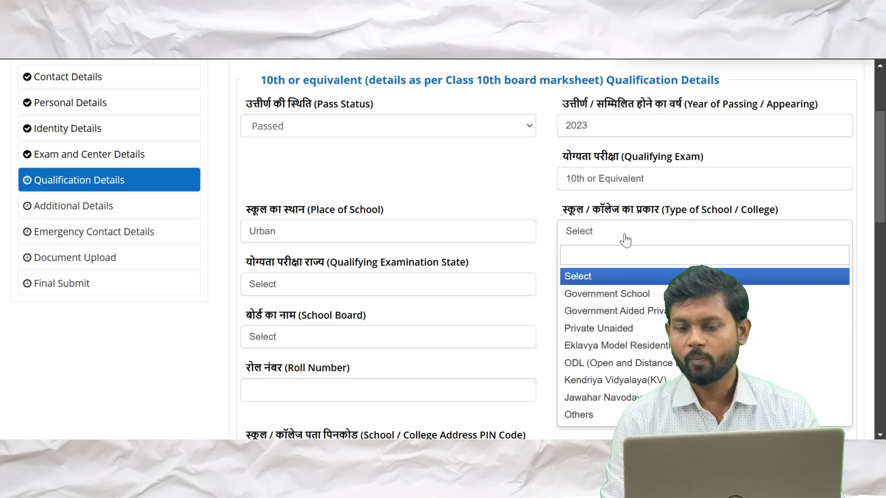
pyautogui.press('Down')
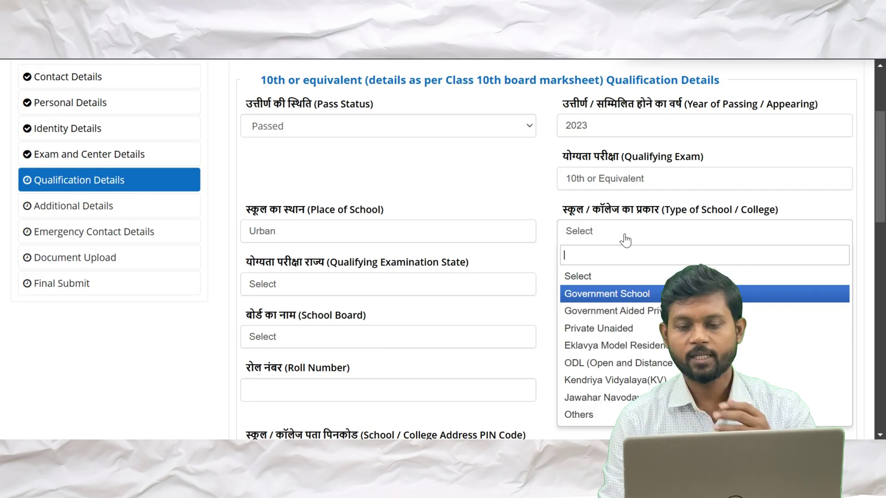
pyautogui.press('Down')
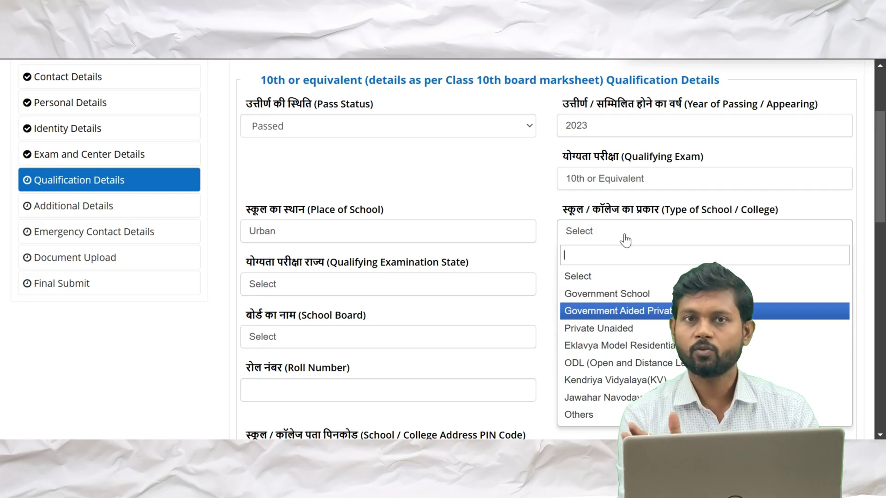
pyautogui.press('Down')
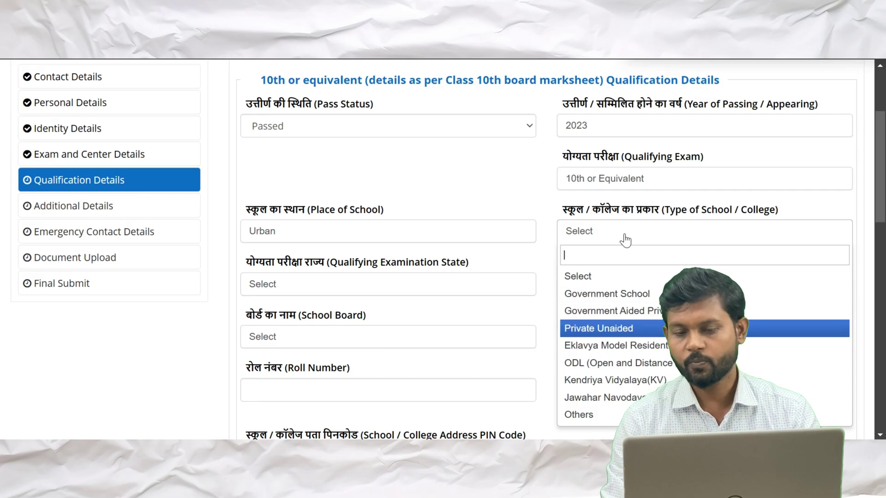
pyautogui.press('Down')
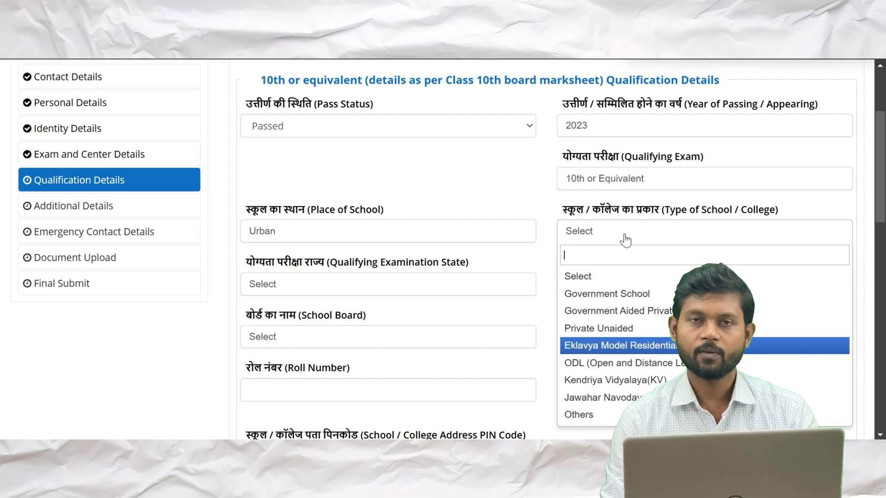
pyautogui.press('Down')
pyautogui.press('Down')
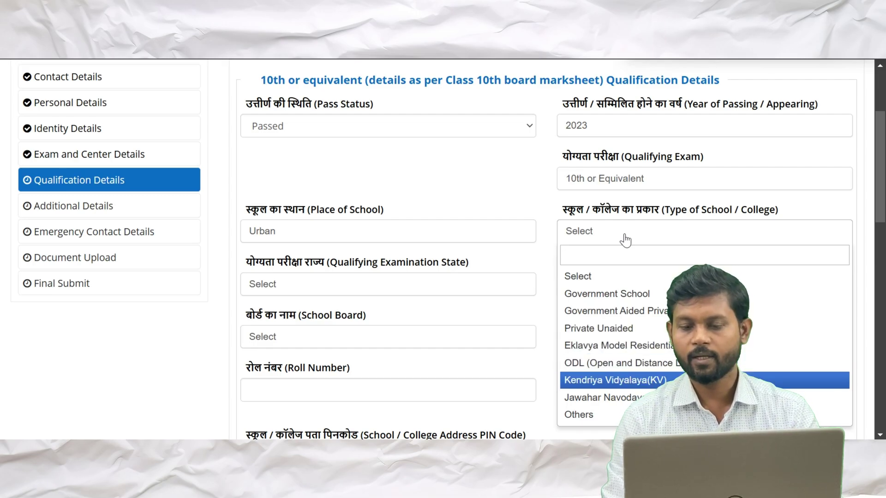
pyautogui.press('Up')
pyautogui.press('Up')
pyautogui.press('Up')
pyautogui.press('Return')
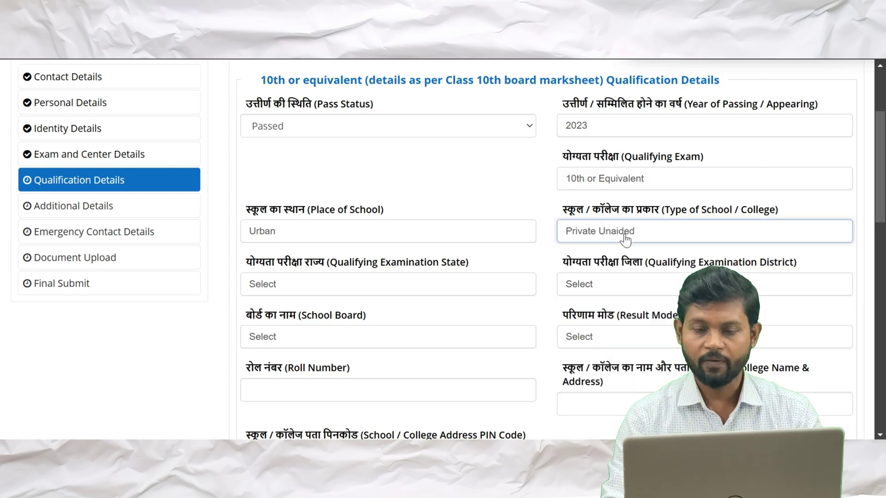
# Set the qualifying examination state to UTTAR PRADESH and district to KANPUR NAGAR
pyautogui.scroll(-1, 625, 239)
pyautogui.scroll(1, 353, 250)
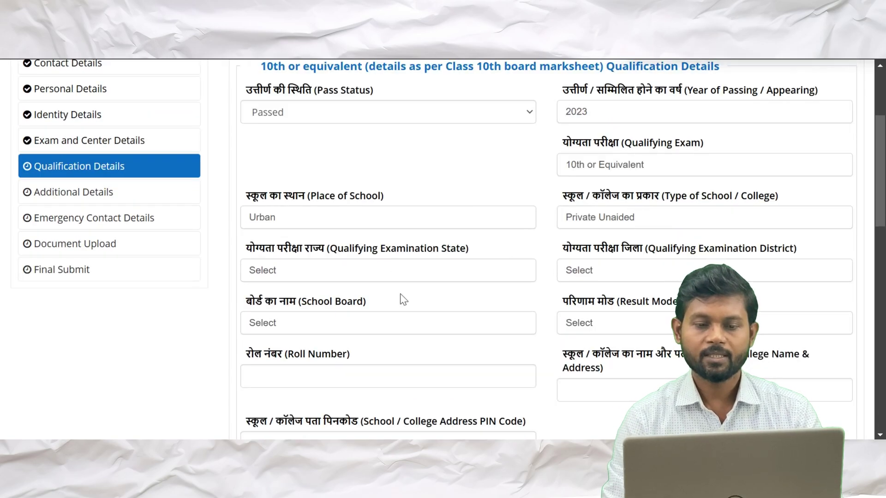
pyautogui.click(389, 276)
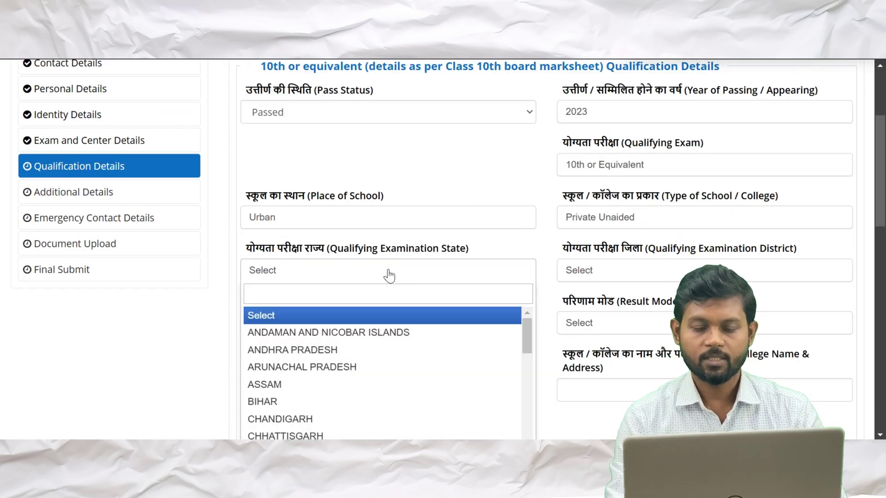
pyautogui.write('UTT')
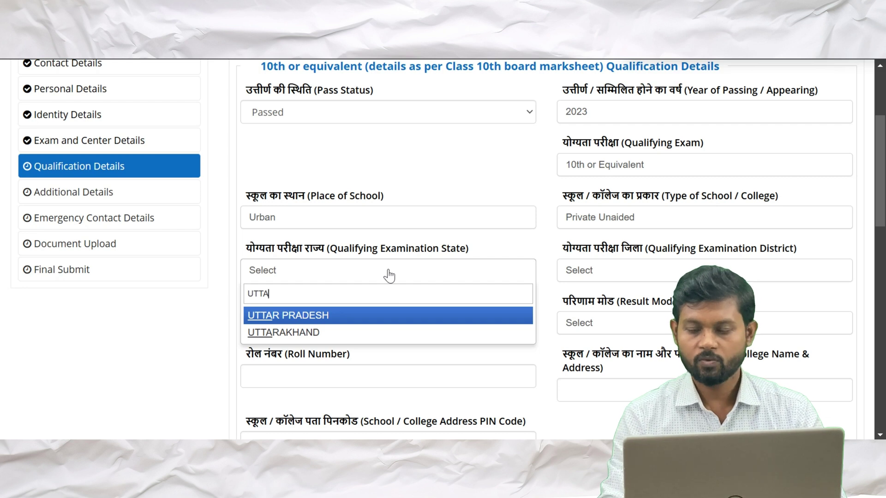
pyautogui.write('A')
pyautogui.press('Return')
pyautogui.click(621, 272)
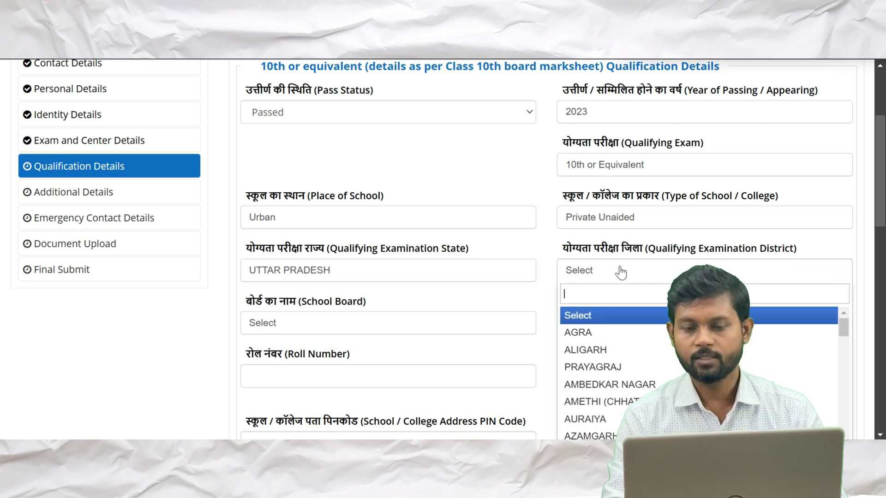
pyautogui.write('KAN')
pyautogui.press('Down')
pyautogui.press('Down')
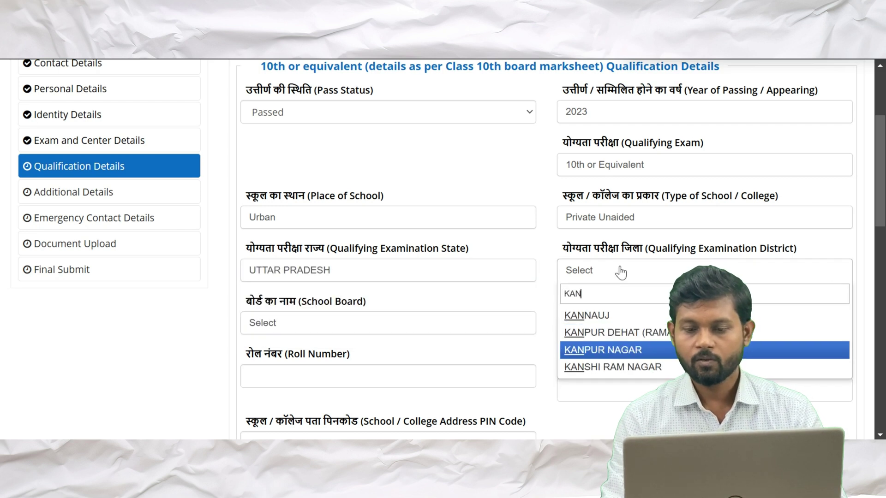
pyautogui.press('Return')
# Choose the Indian School Certificate council as board and Percentage as result mode
pyautogui.scroll(-2, 501, 225)
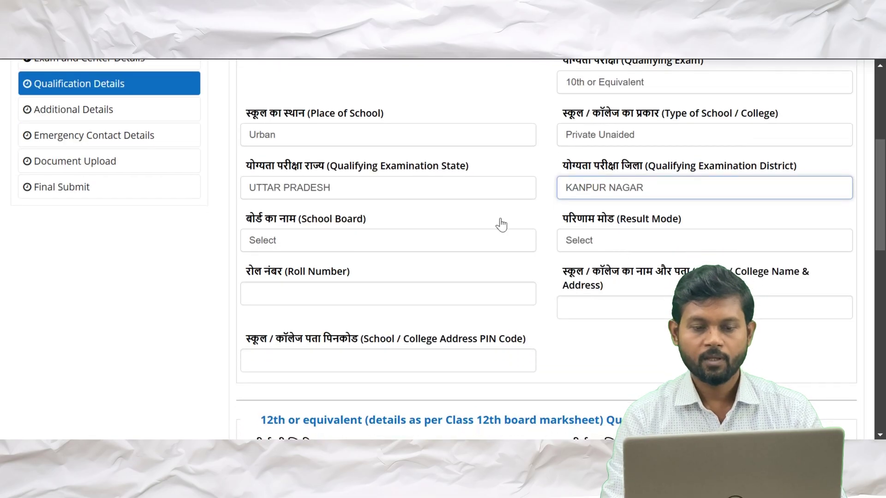
pyautogui.click(305, 247)
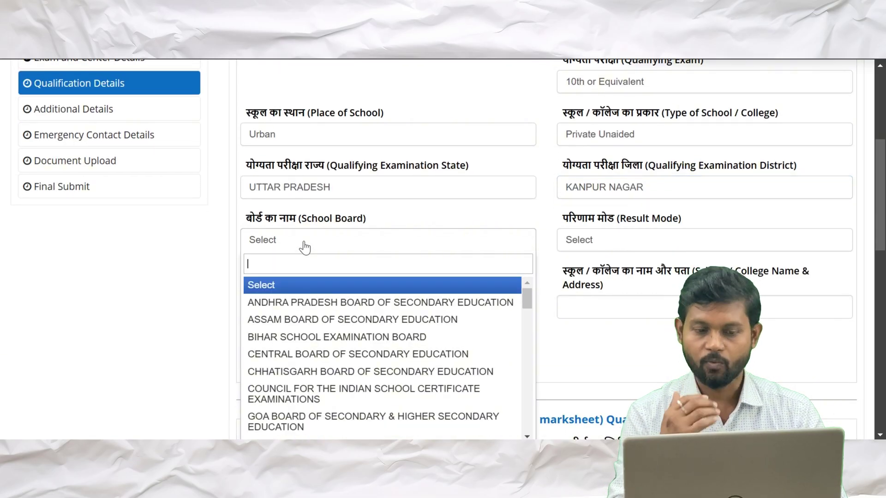
pyautogui.press('Down')
pyautogui.press('Down')
pyautogui.press('Down')
pyautogui.press('Down')
pyautogui.press('Down')
pyautogui.press('Down')
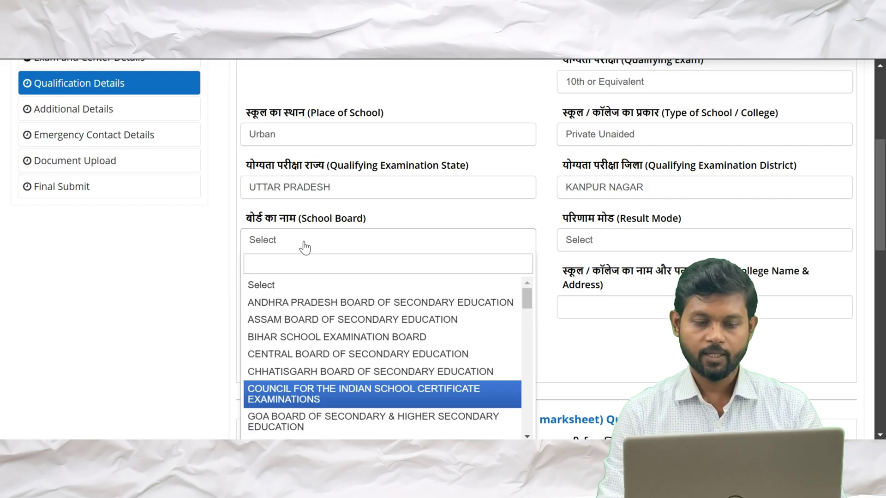
pyautogui.press('Return')
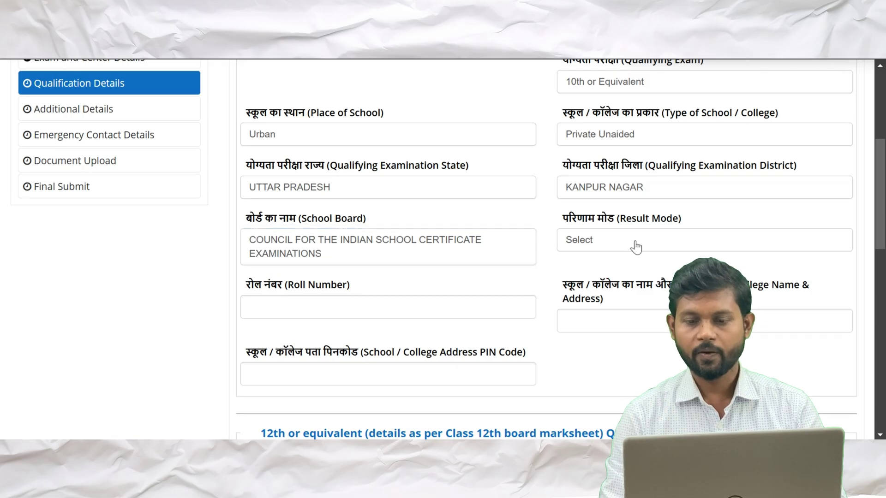
pyautogui.click(636, 248)
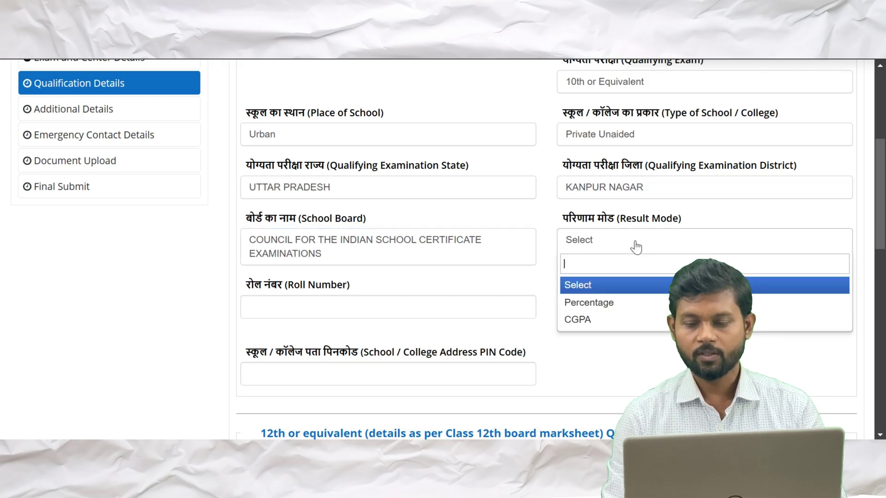
pyautogui.press('Down')
pyautogui.press('Down')
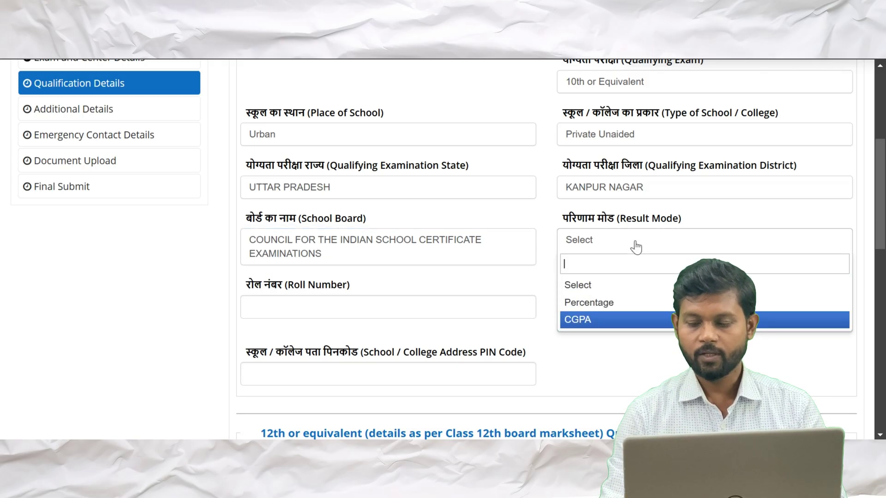
pyautogui.press('Return')
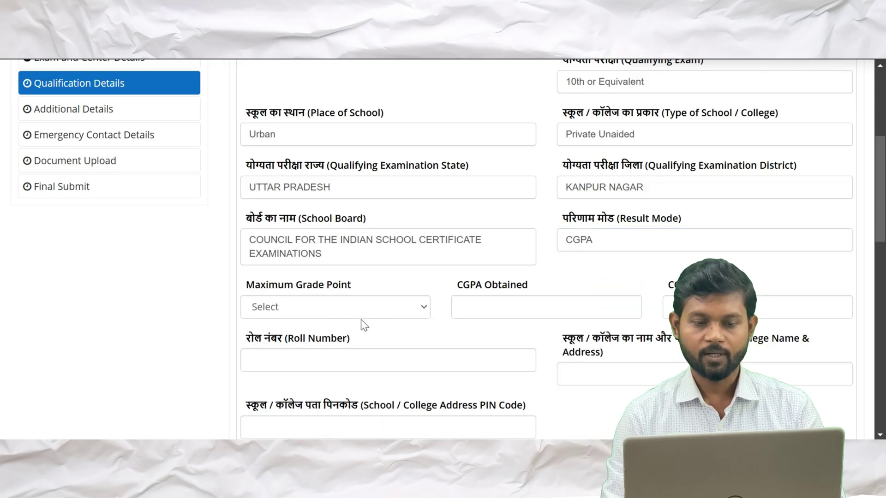
pyautogui.click(616, 242)
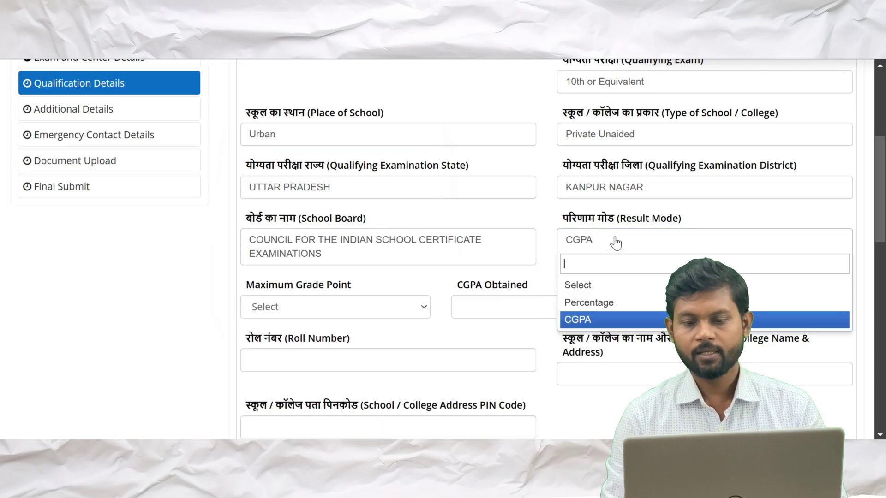
pyautogui.click(610, 308)
pyautogui.scroll(-2, 545, 249)
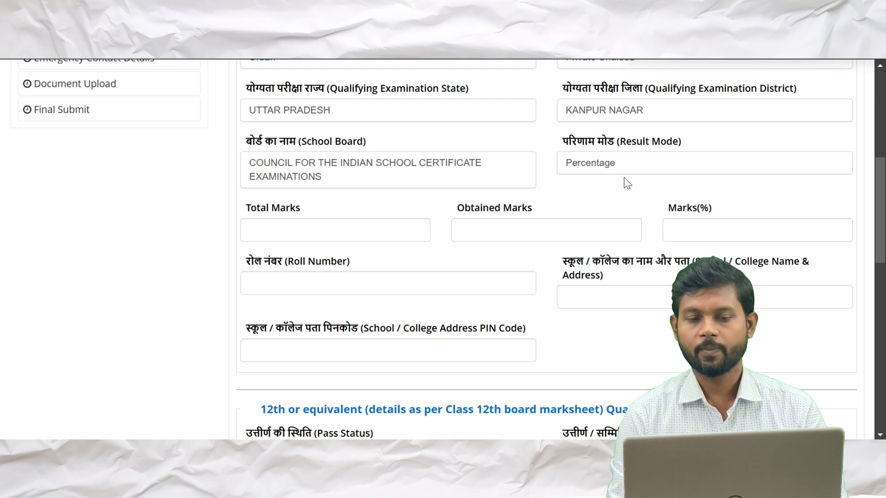
# Enter the 10th marks: total 600, obtained 525
pyautogui.click(263, 231)
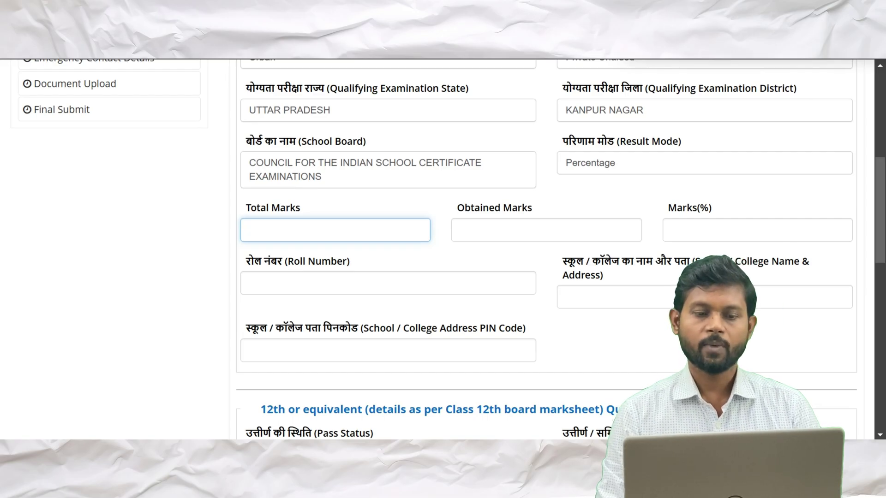
pyautogui.write('600')
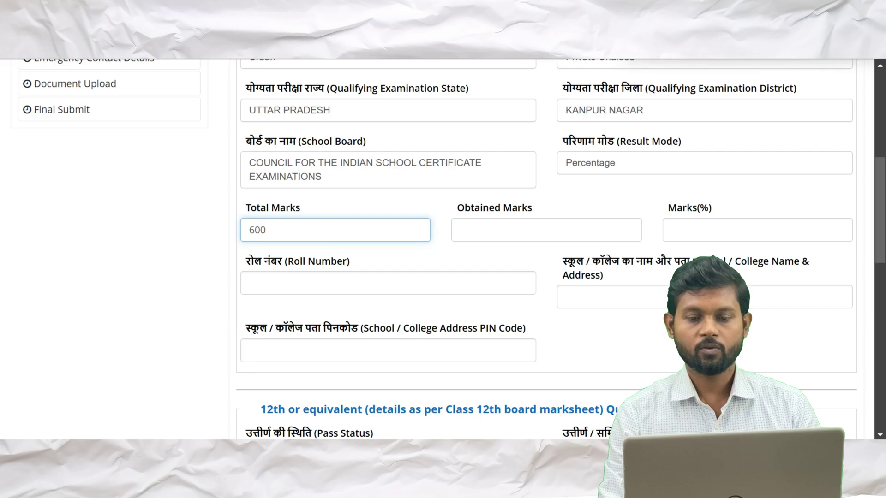
pyautogui.click(462, 230)
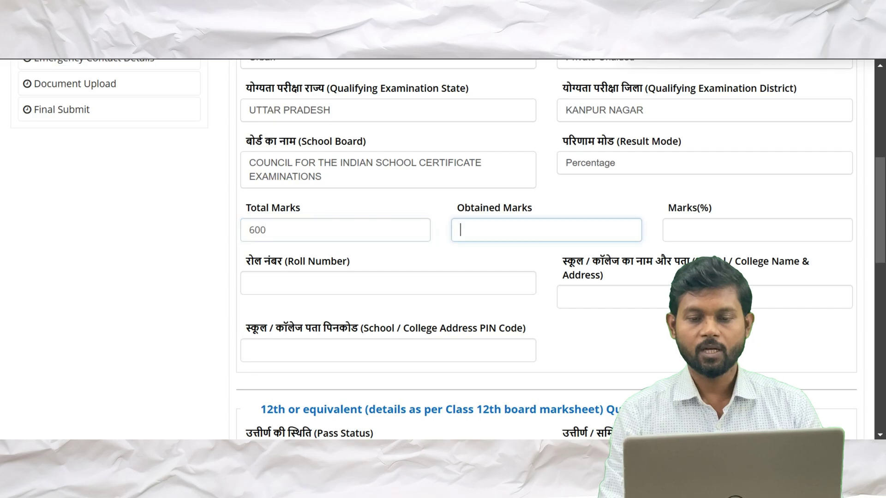
pyautogui.write('525')
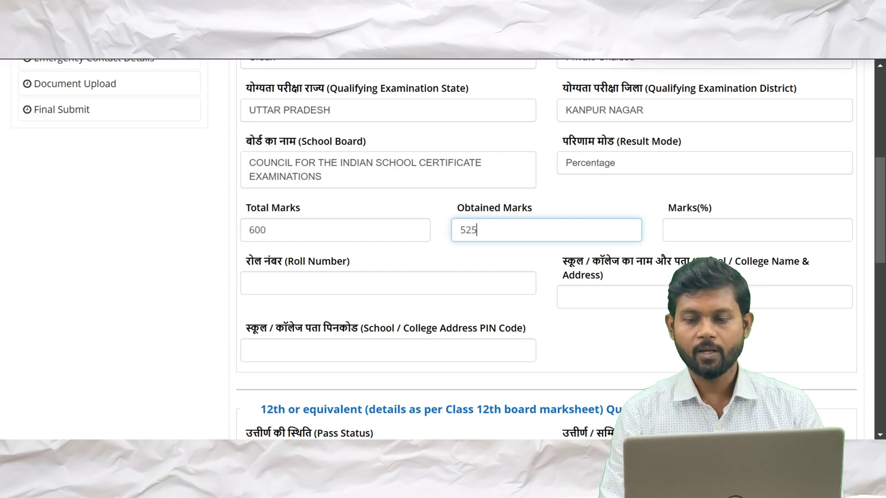
pyautogui.press('Tab')
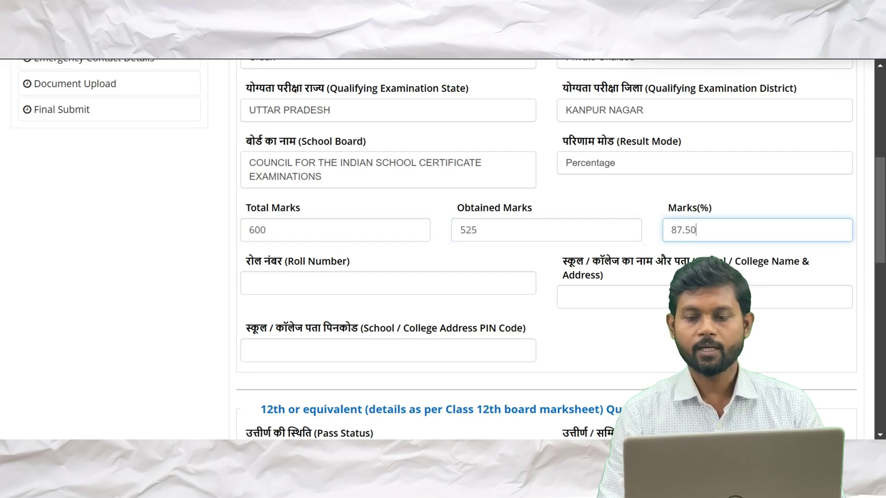
pyautogui.scroll(-2, 433, 241)
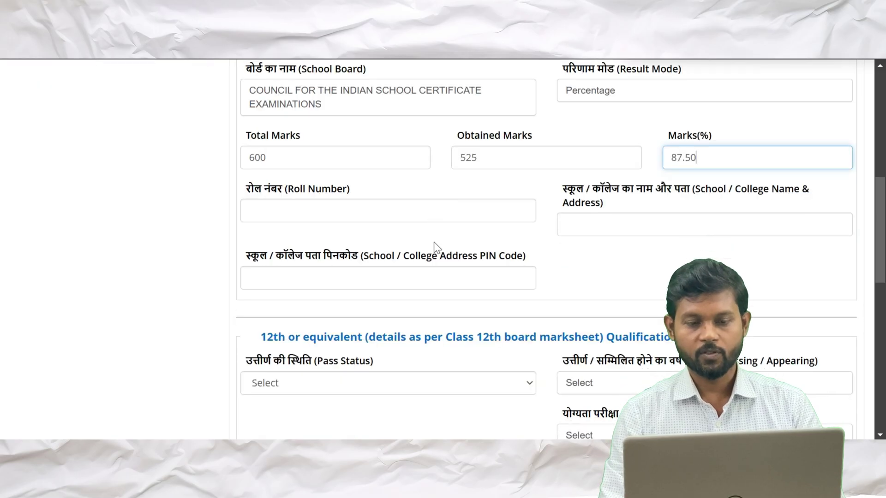
# Enter the 10th roll number and paste the school name followed by ', KAMNPUR'
pyautogui.click(250, 210)
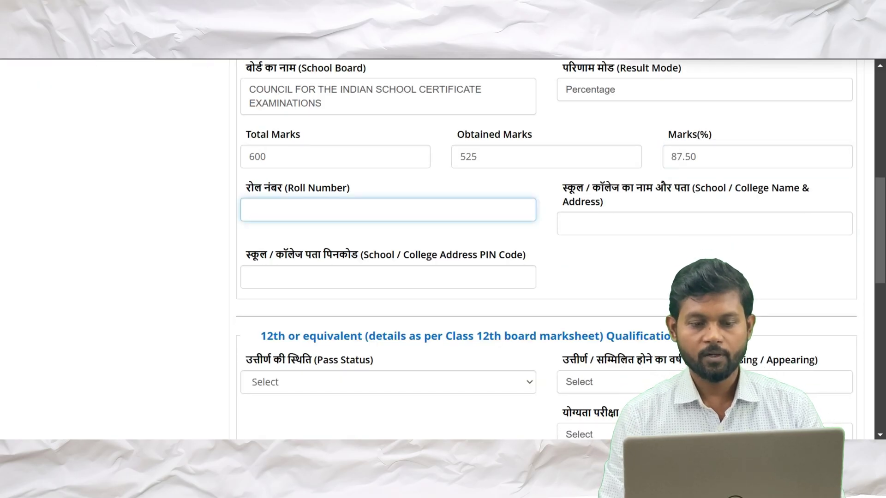
pyautogui.click(492, 242)
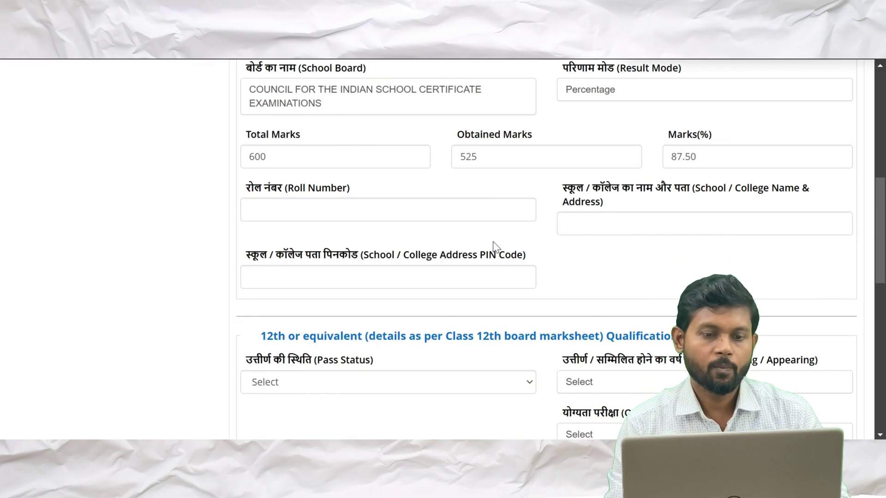
pyautogui.click(249, 210)
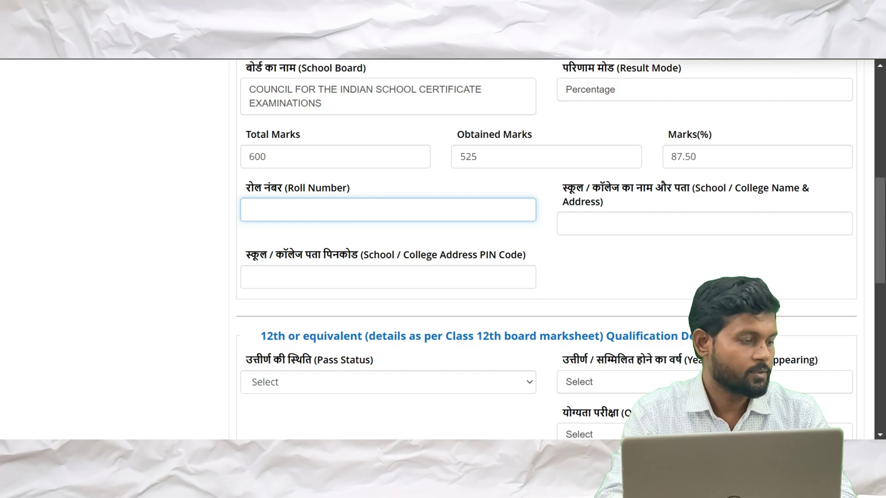
pyautogui.click(566, 224)
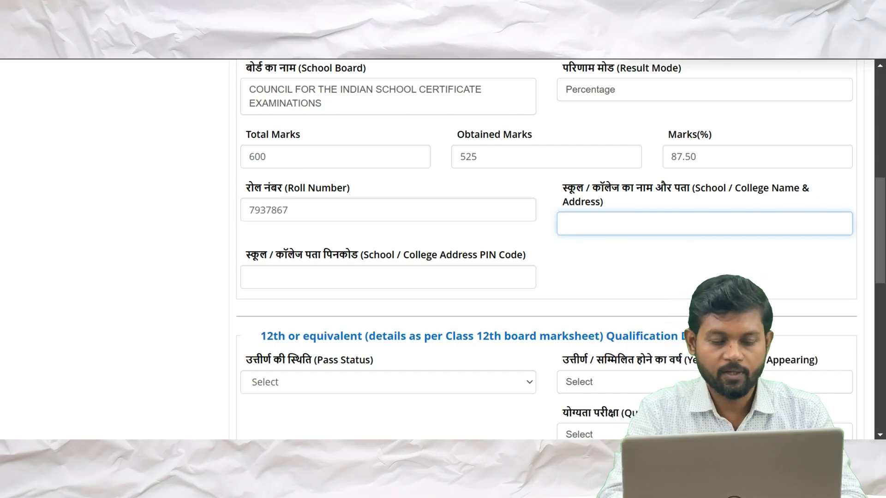
pyautogui.write('RADHA KRISHNA MEMORIAL EDUCATION CENTER')
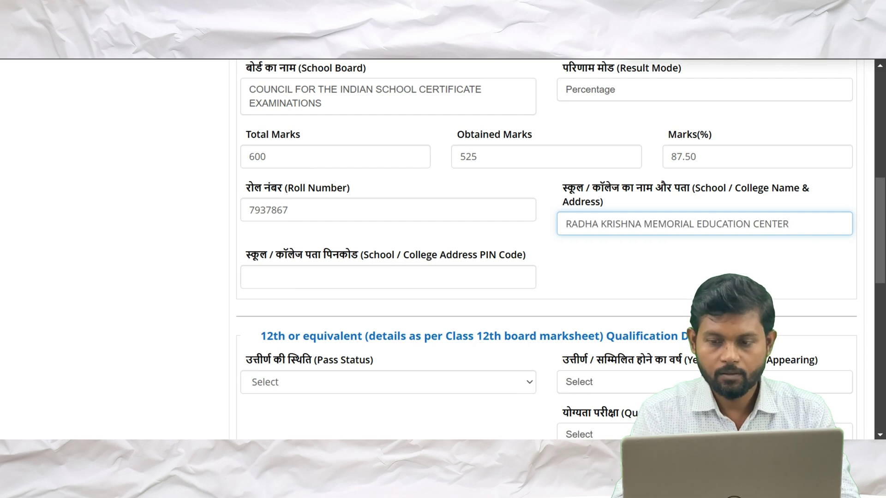
pyautogui.write(',')
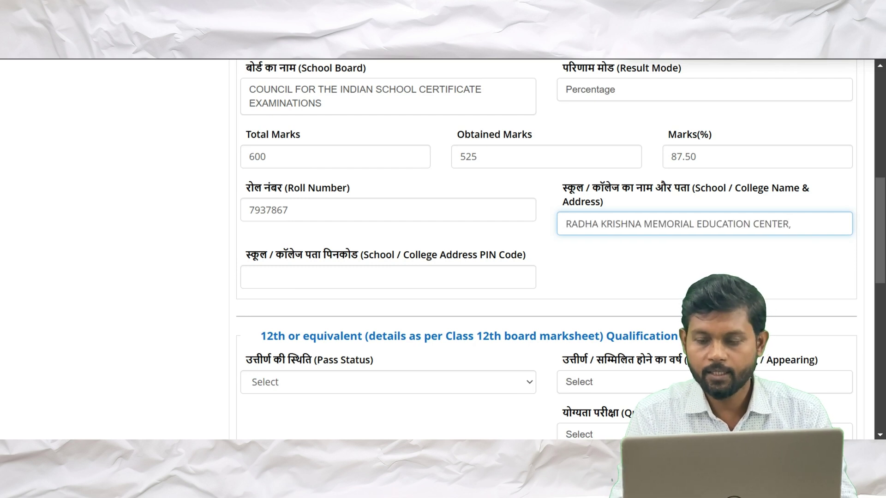
pyautogui.write(' KAM')
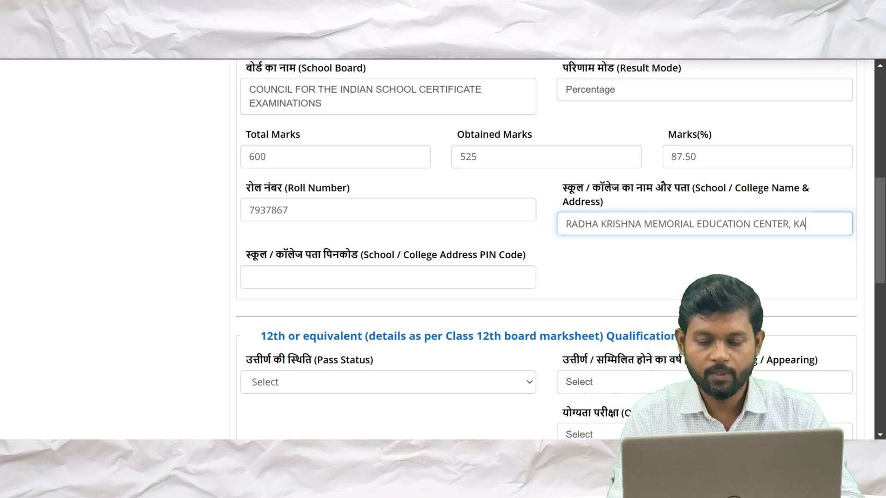
pyautogui.write('NPUR')
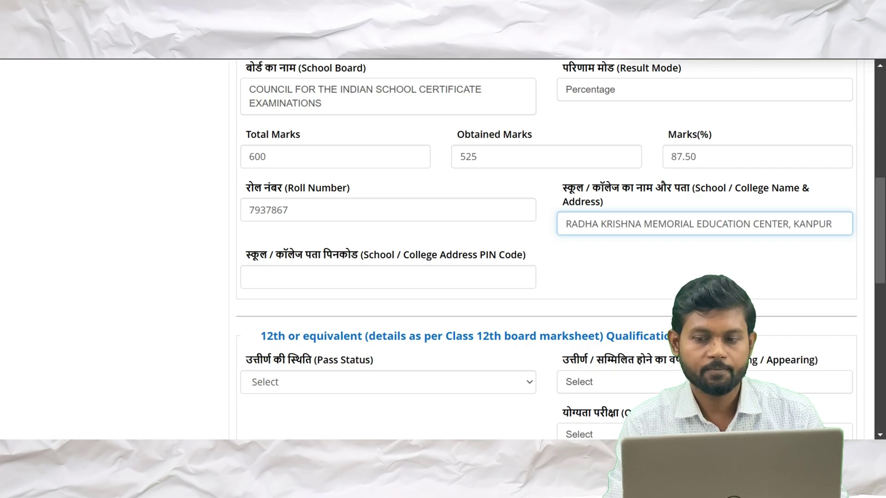
# Enter the school's PIN code
pyautogui.click(388, 277)
pyautogui.scroll(1, 304, 222)
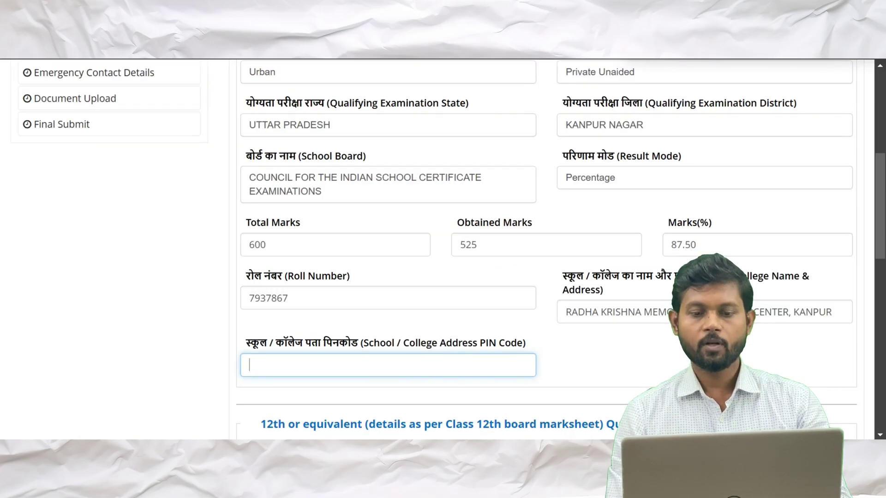
pyautogui.scroll(-1, 547, 249)
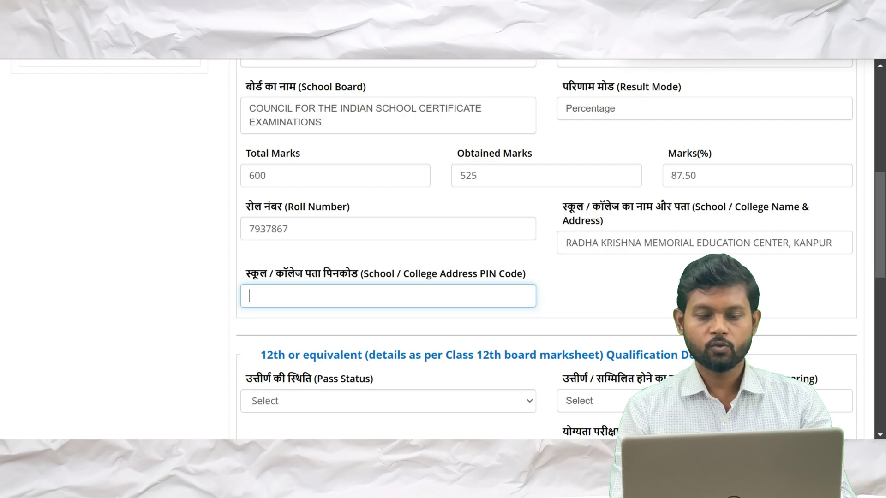
pyautogui.write('208022')
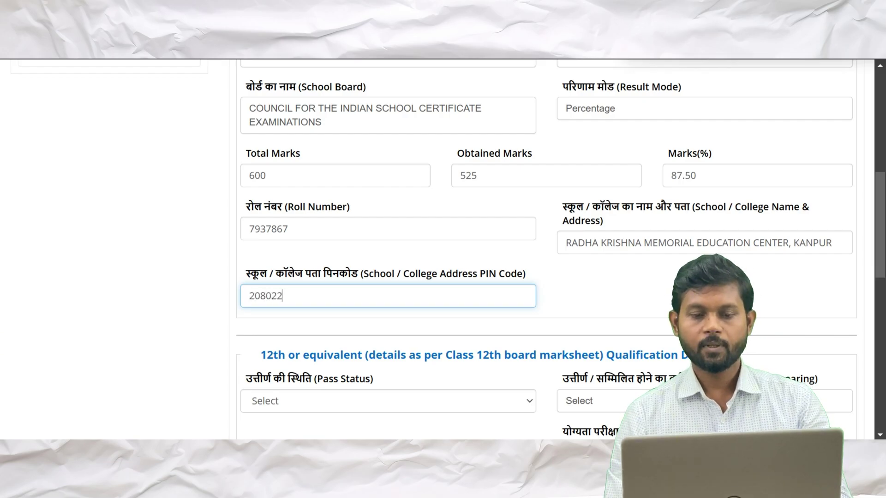
pyautogui.scroll(-1, 547, 249)
pyautogui.scroll(-3, 332, 305)
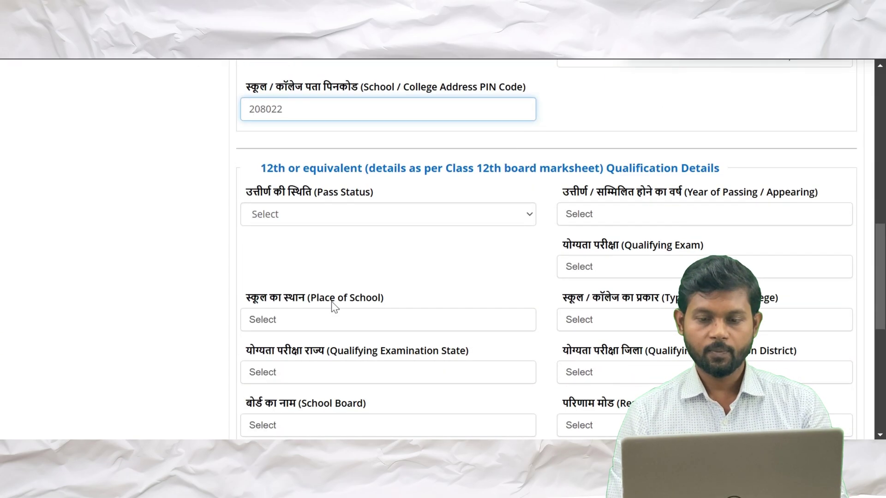
# Mark the 12th as Appearing with Intermediate / two-year Pre-University as qualifying exam
pyautogui.click(529, 217)
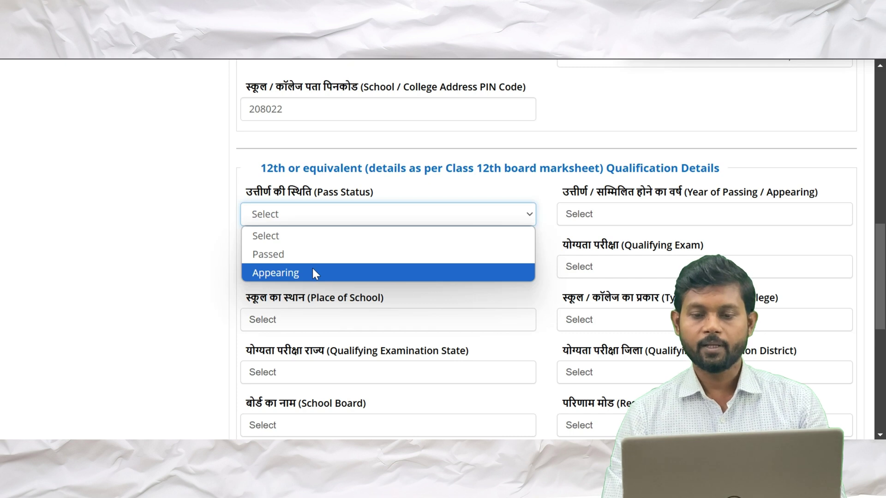
pyautogui.click(314, 273)
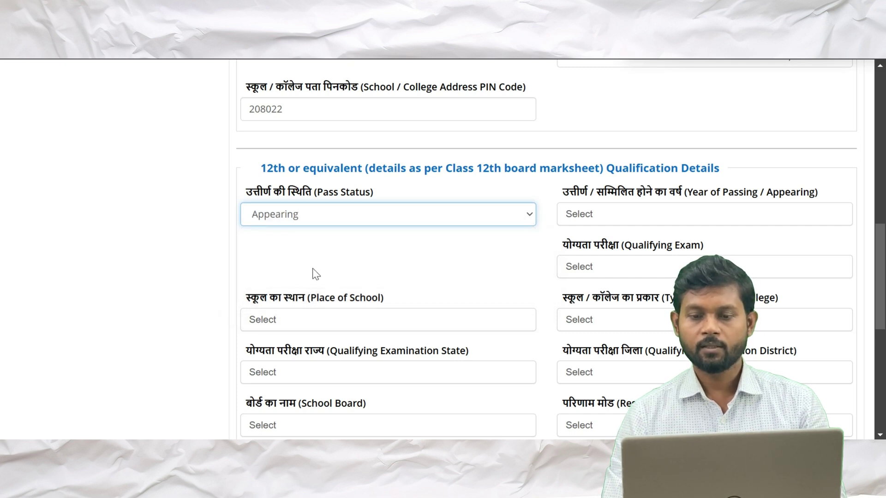
pyautogui.scroll(-2, 312, 273)
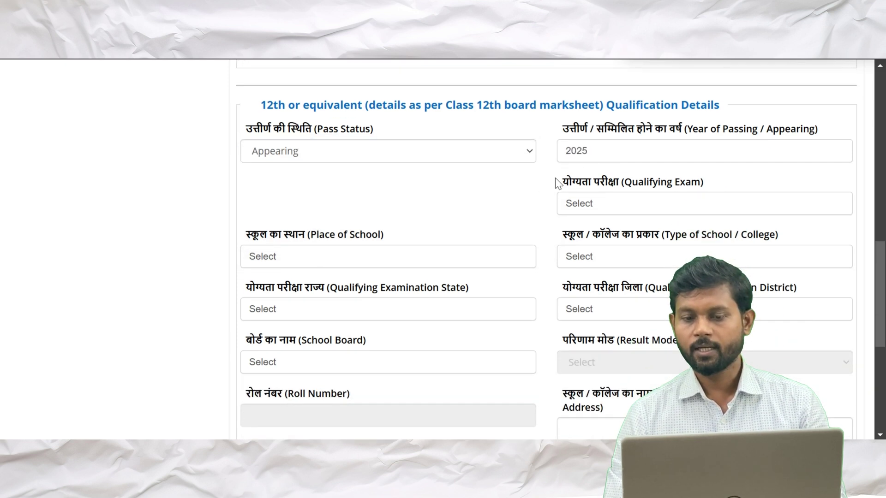
pyautogui.click(598, 203)
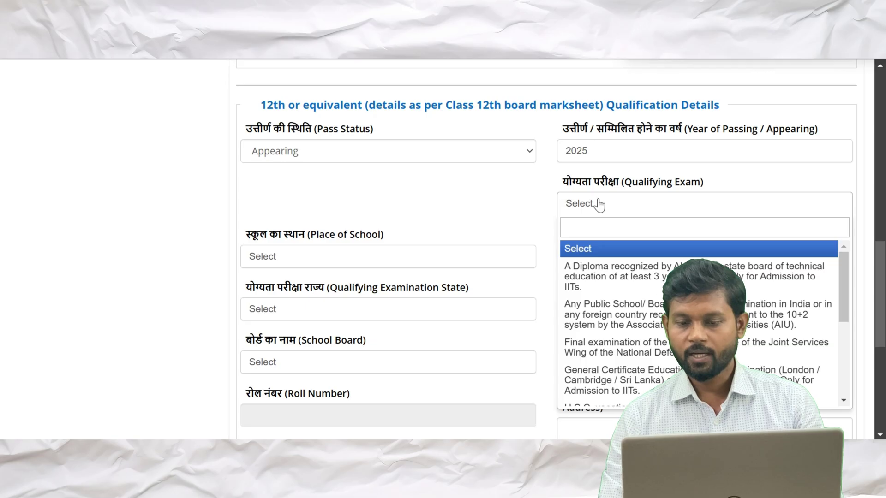
pyautogui.scroll(-2, 598, 204)
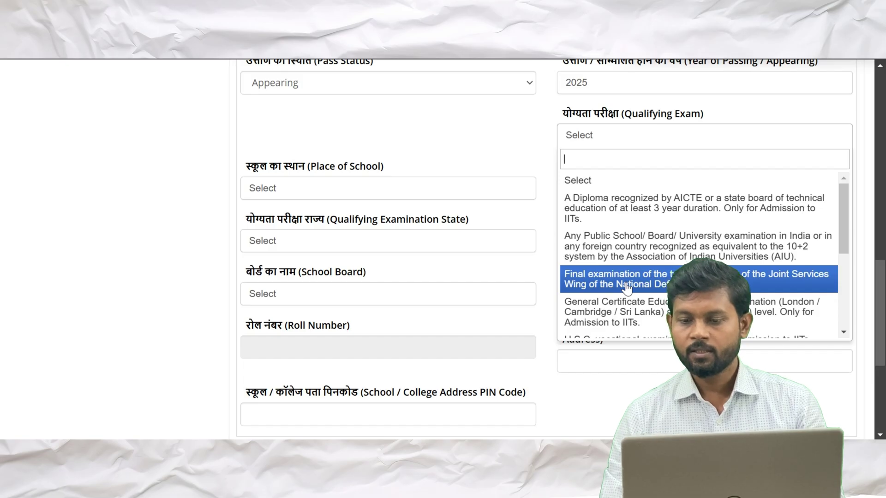
pyautogui.scroll(-1, 627, 287)
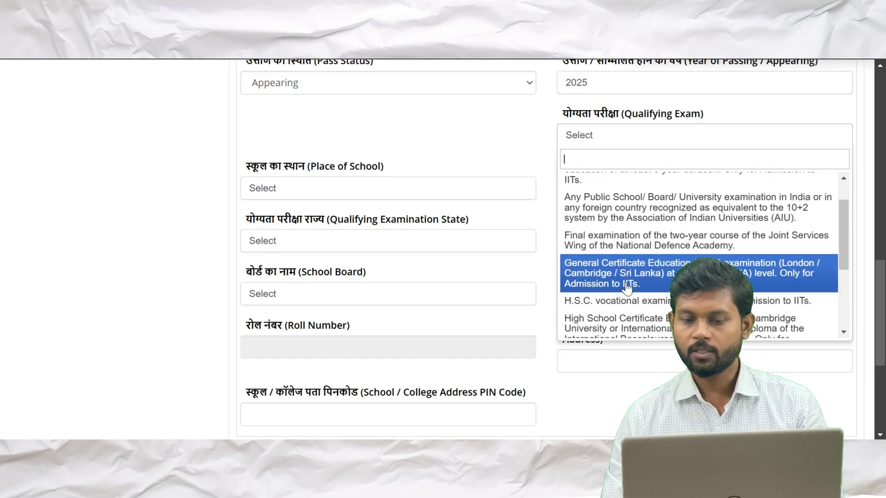
pyautogui.scroll(-1, 627, 287)
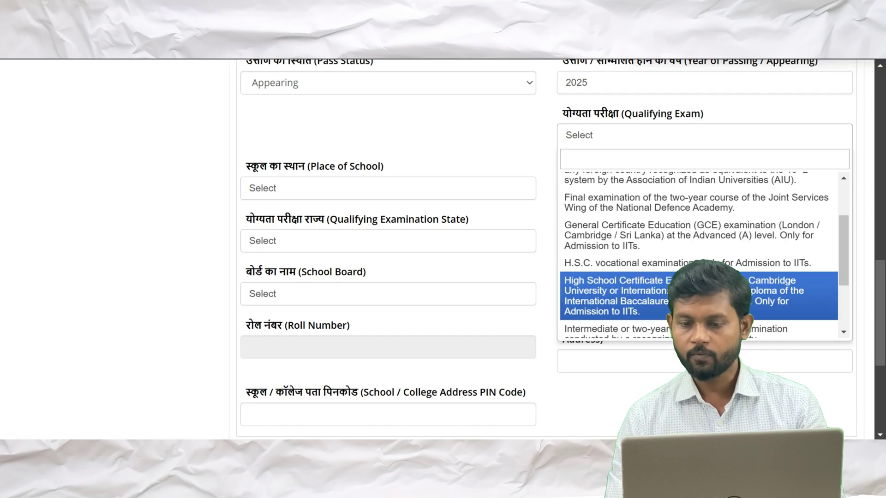
pyautogui.scroll(-1, 699, 256)
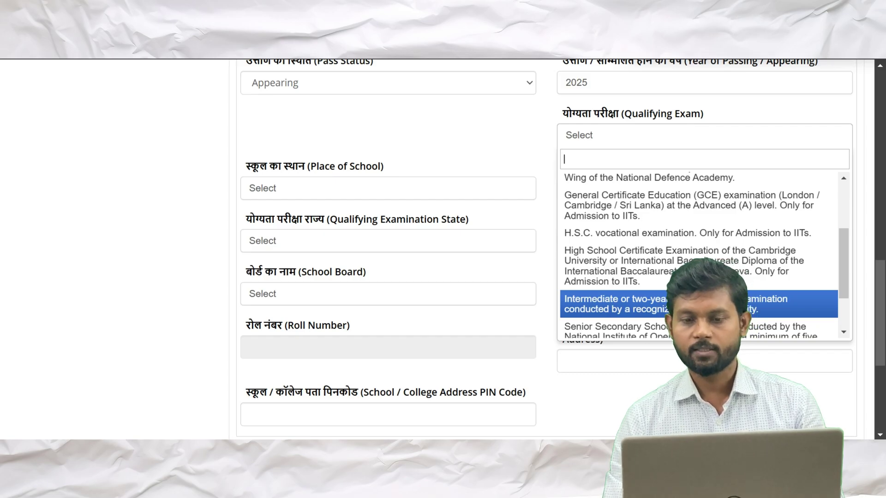
pyautogui.click(668, 309)
# Set the 12th school place to Urban and the board to the Indian School Certificate council
pyautogui.scroll(-1, 670, 299)
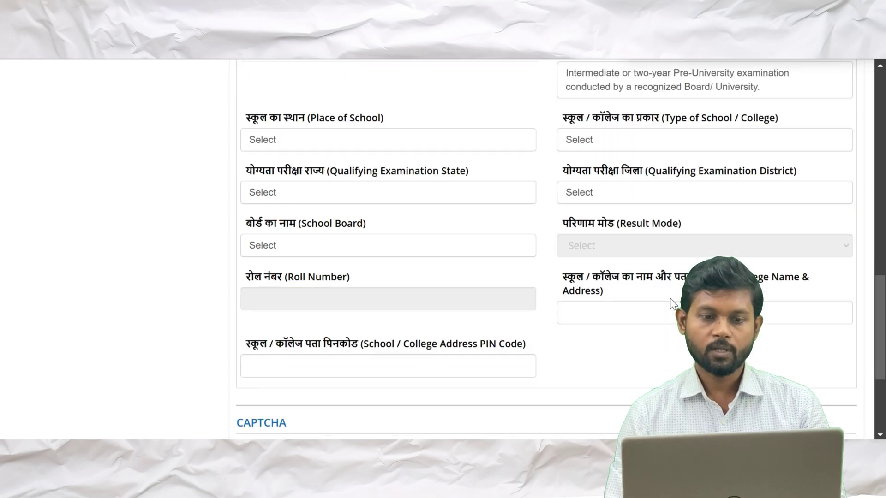
pyautogui.click(322, 134)
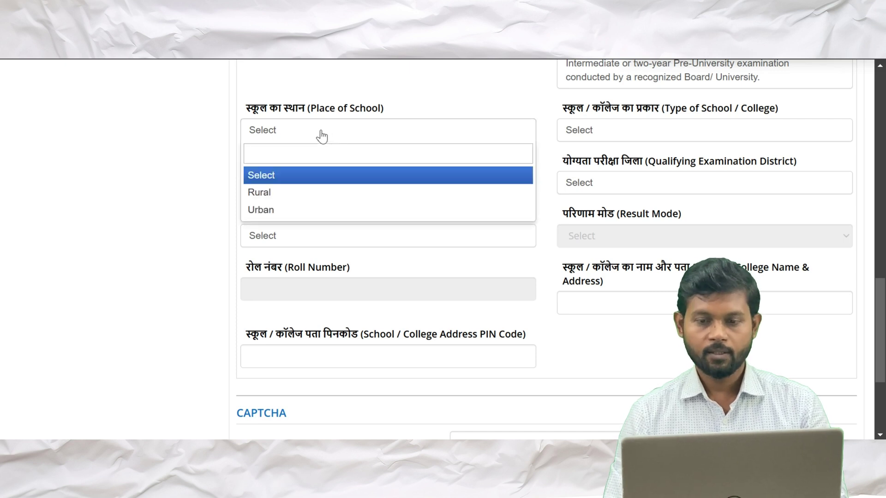
pyautogui.press('Down')
pyautogui.press('Down')
pyautogui.press('Return')
pyautogui.scroll(1, 320, 134)
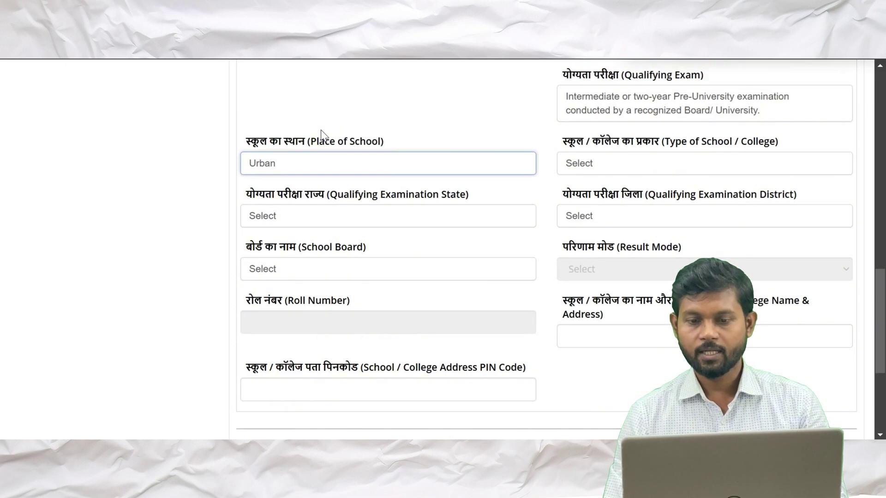
pyautogui.click(633, 162)
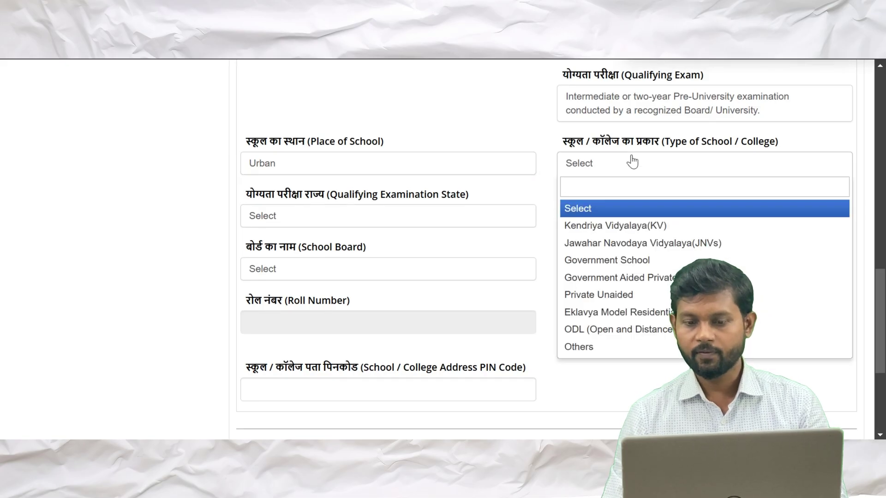
pyautogui.press('Down')
pyautogui.press('Down')
pyautogui.press('Down')
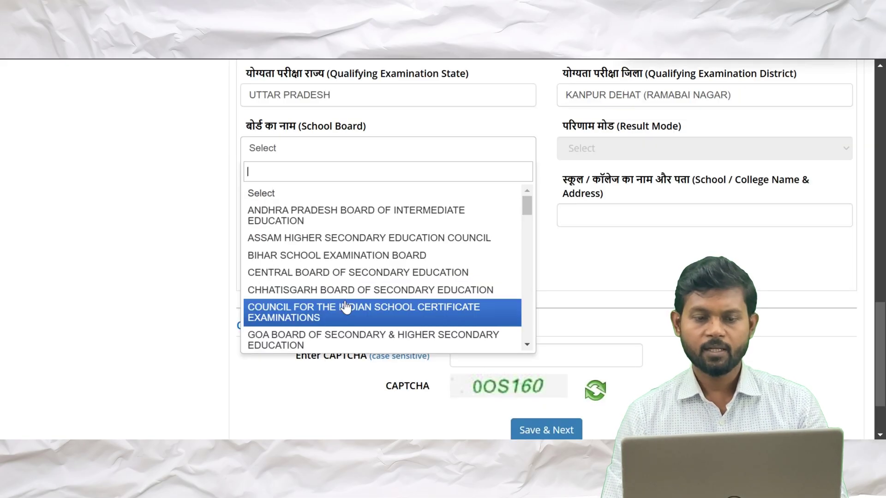
pyautogui.click(344, 307)
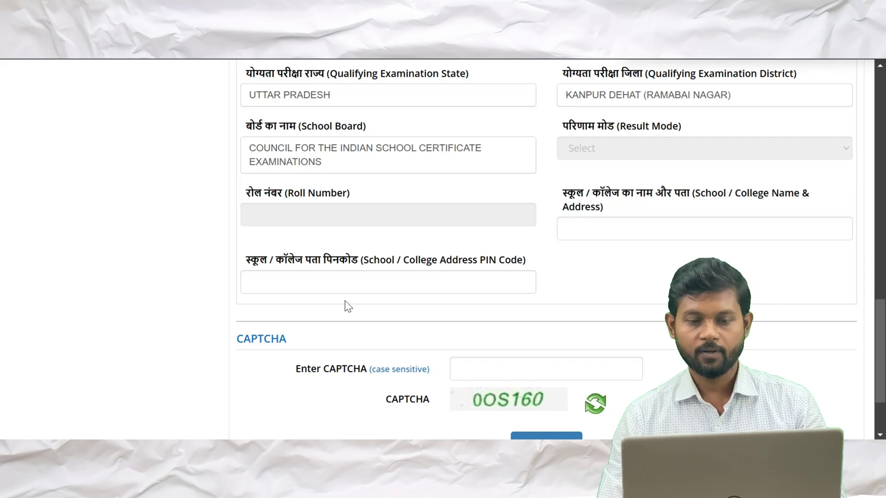
pyautogui.scroll(-1, 345, 302)
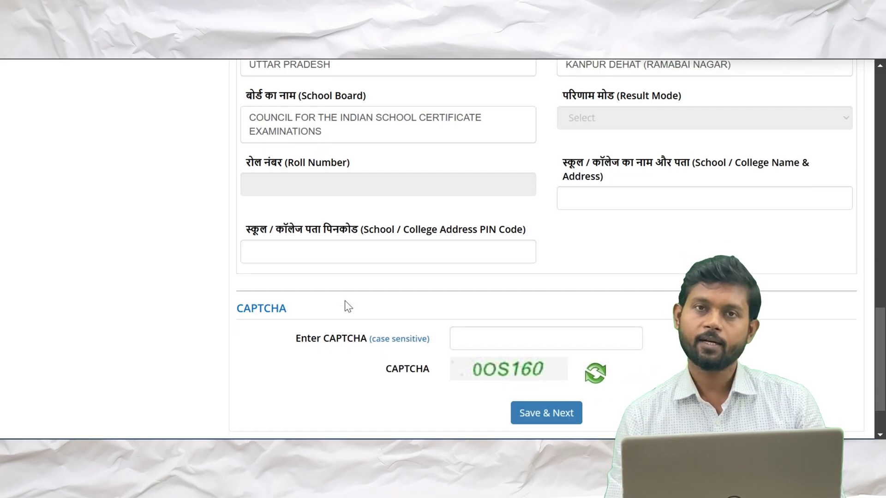
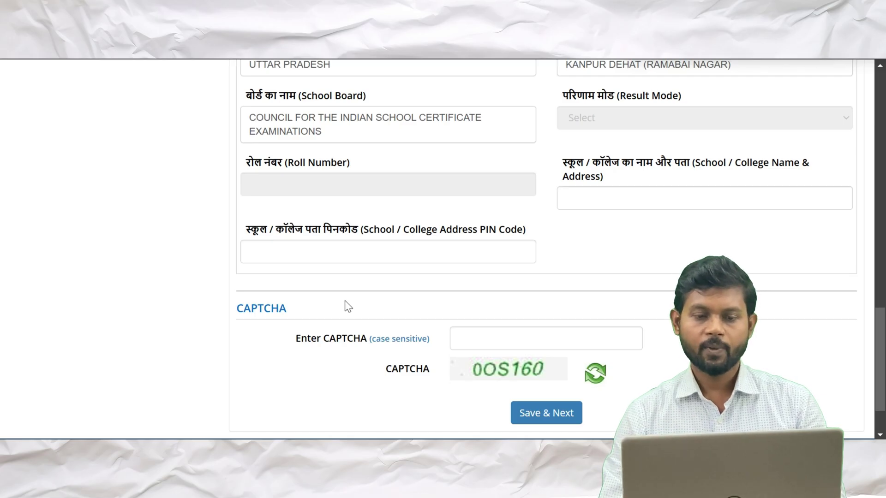
# Enter the 12th-grade school's PIN code, correcting a mistyped digit
pyautogui.scroll(-1, 345, 300)
pyautogui.click(344, 240)
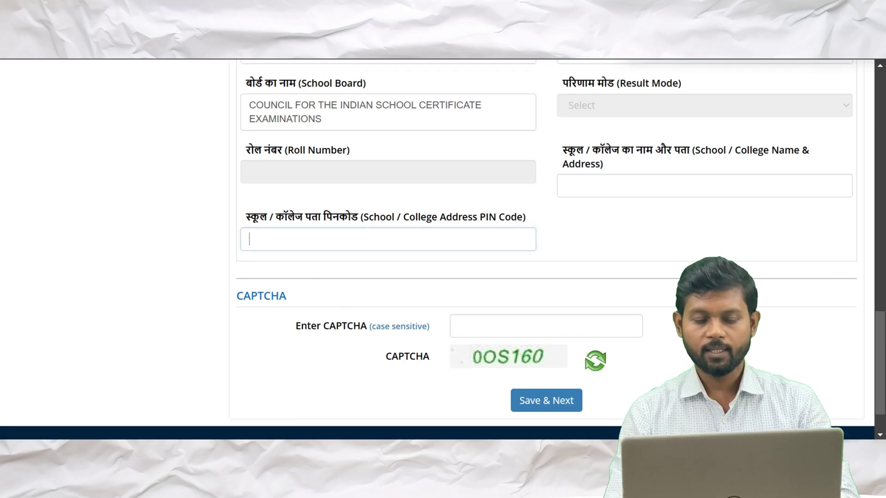
pyautogui.write('202')
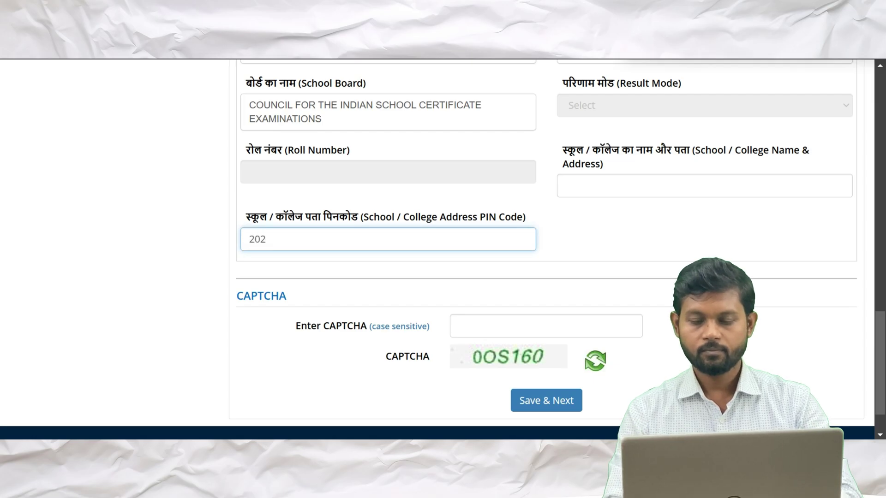
pyautogui.press('BackSpace')
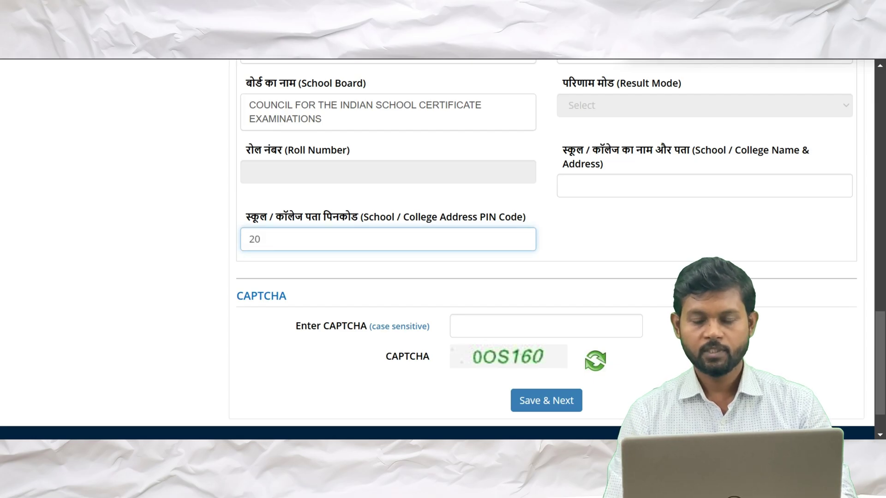
pyautogui.write('8022')
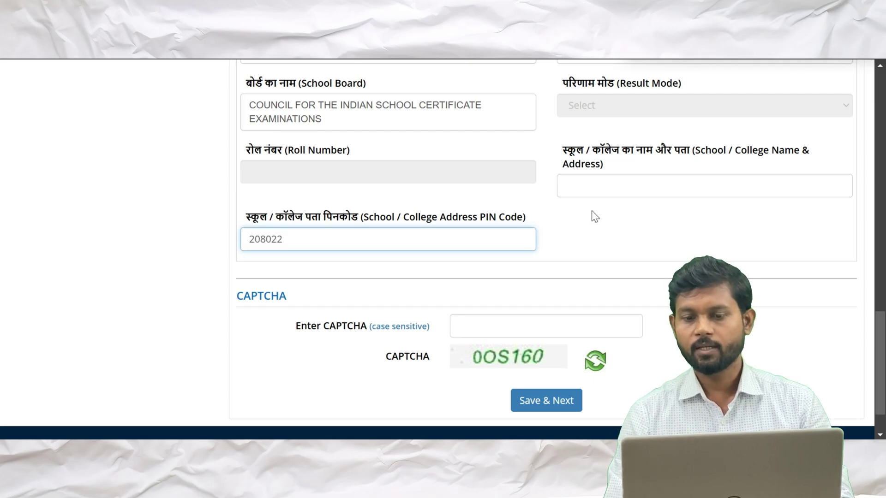
# Copy the 10th-grade school name into the 12th-grade school name field
pyautogui.click(607, 189)
pyautogui.scroll(5, 608, 190)
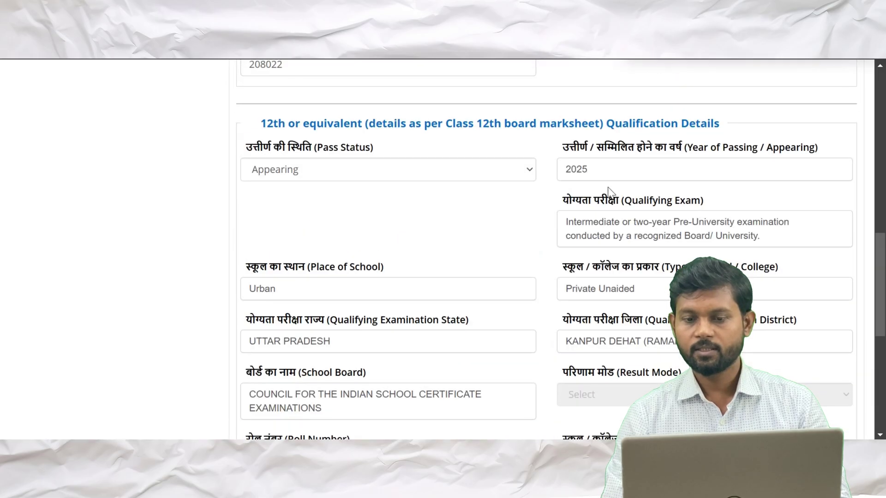
pyautogui.scroll(3, 608, 187)
pyautogui.click(585, 158)
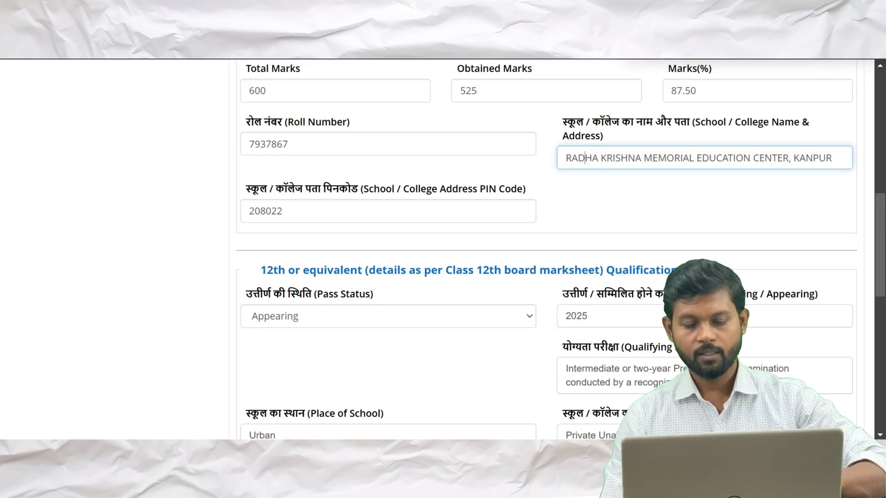
pyautogui.hotkey('ctrl', 'a')
pyautogui.hotkey('ctrl', 'c')
pyautogui.scroll(-4, 544, 250)
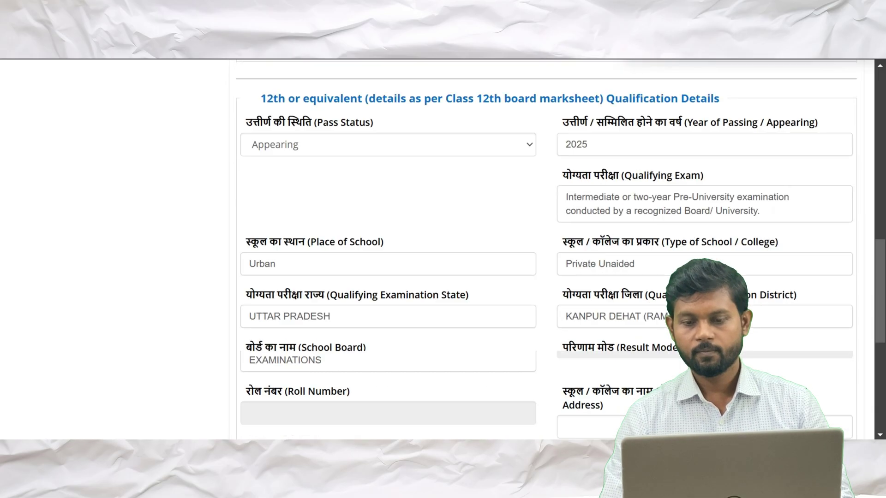
pyautogui.scroll(-5, 582, 160)
pyautogui.click(600, 237)
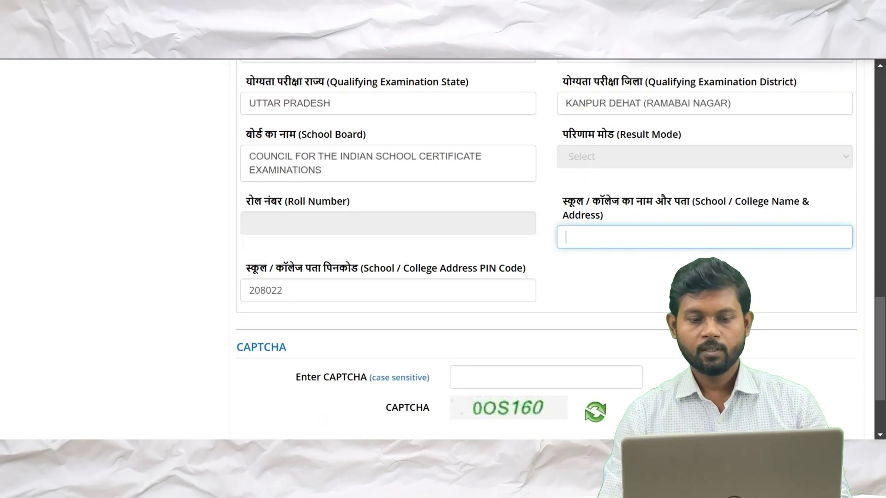
pyautogui.hotkey('ctrl', 'v')
# Enter the CAPTCHA and save the Qualification Details, confirming the submission
pyautogui.scroll(-3, 600, 236)
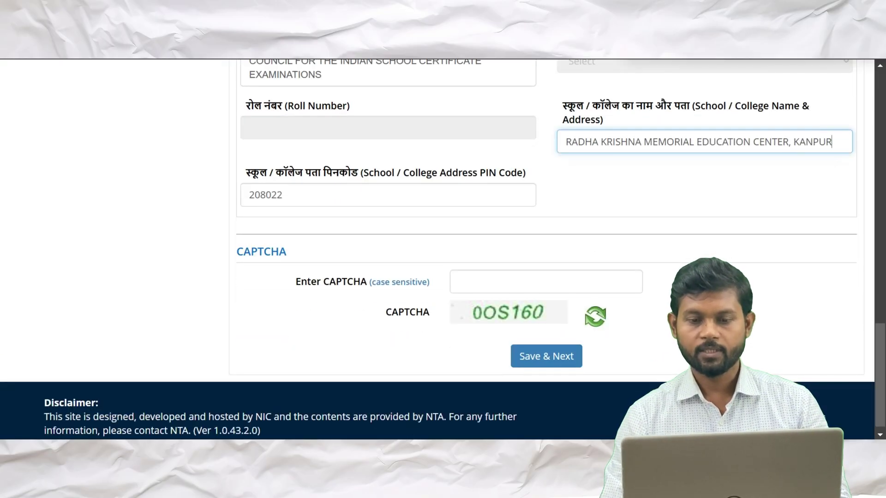
pyautogui.scroll(15, 517, 280)
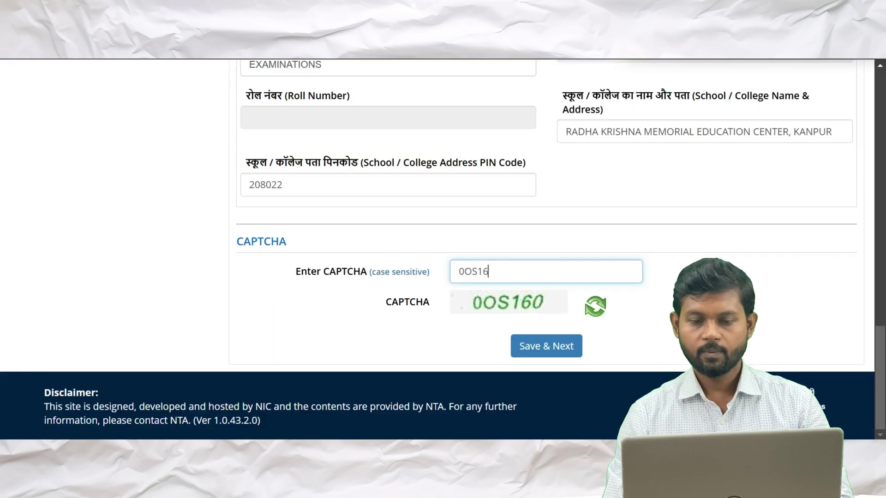
pyautogui.write('0OS160')
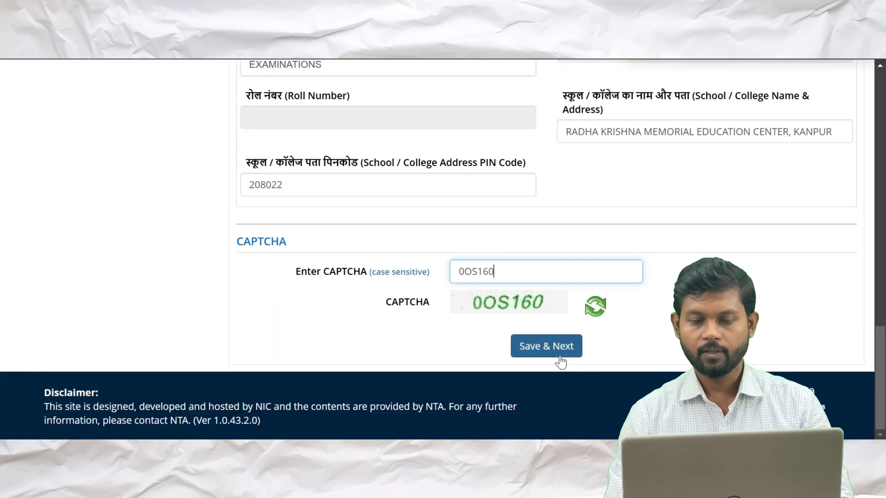
pyautogui.click(559, 354)
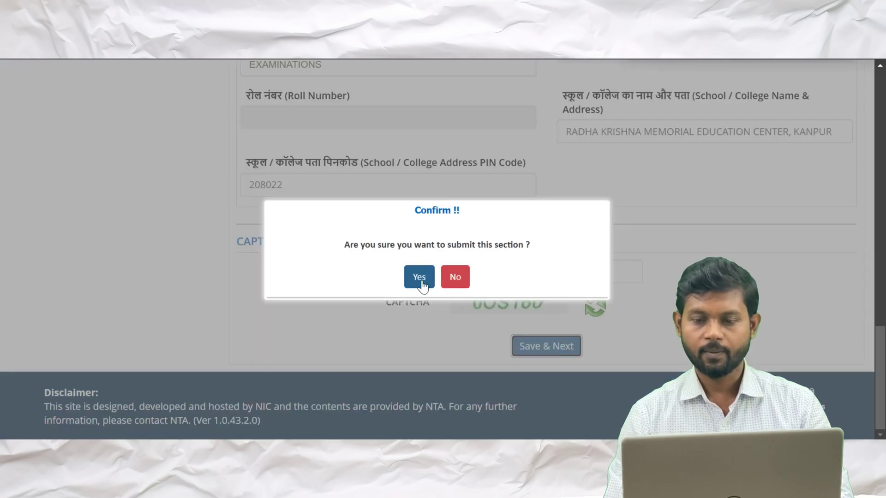
pyautogui.click(421, 279)
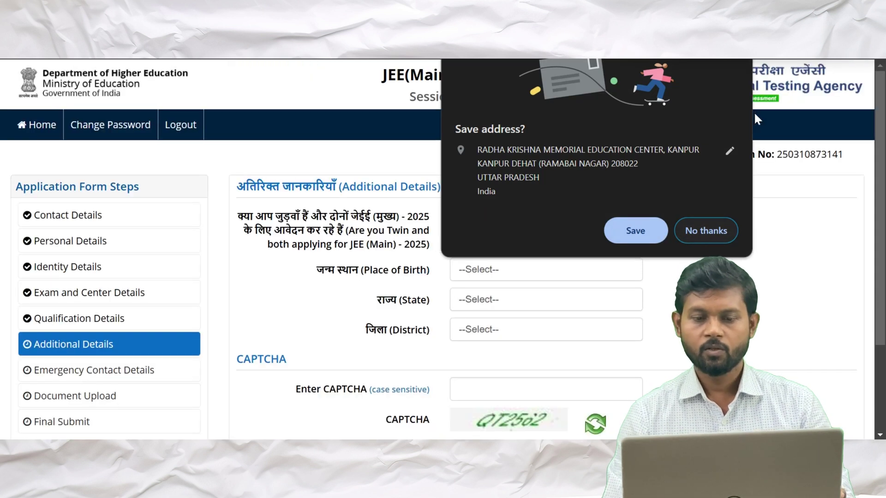
# Decline the browser's address prompt, answer No to twin, and set birthplace to India
pyautogui.click(705, 229)
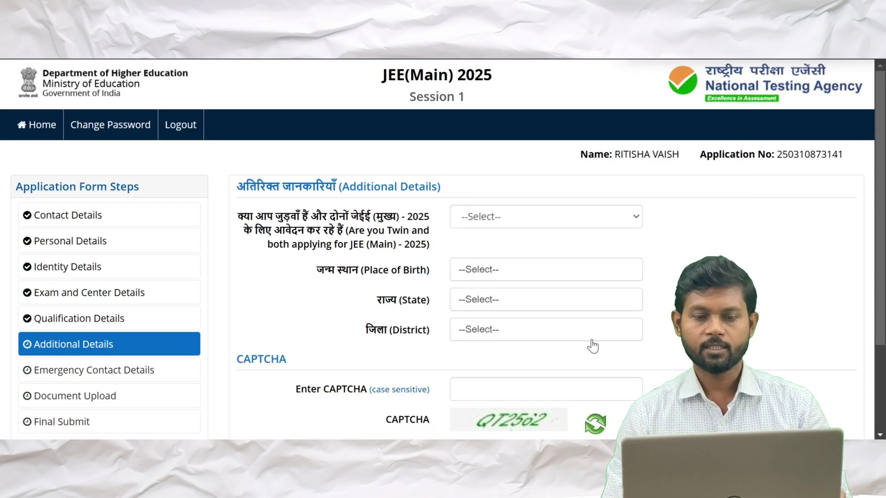
pyautogui.scroll(-1, 593, 347)
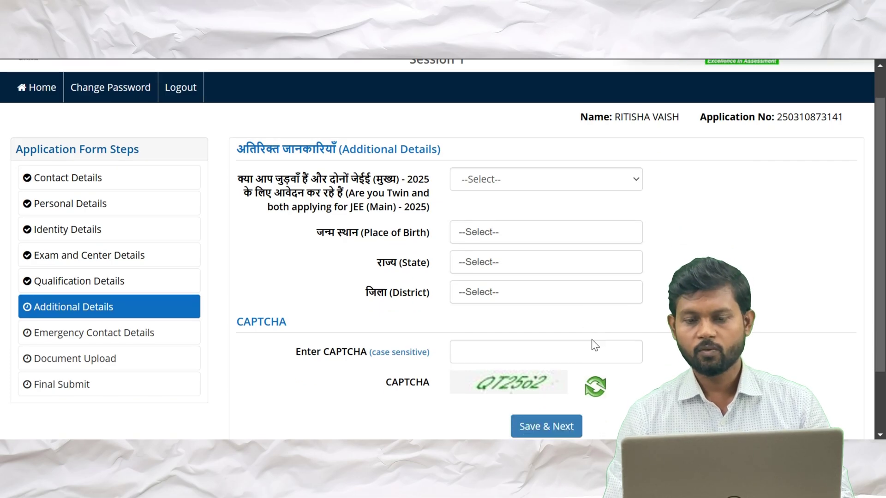
pyautogui.click(611, 184)
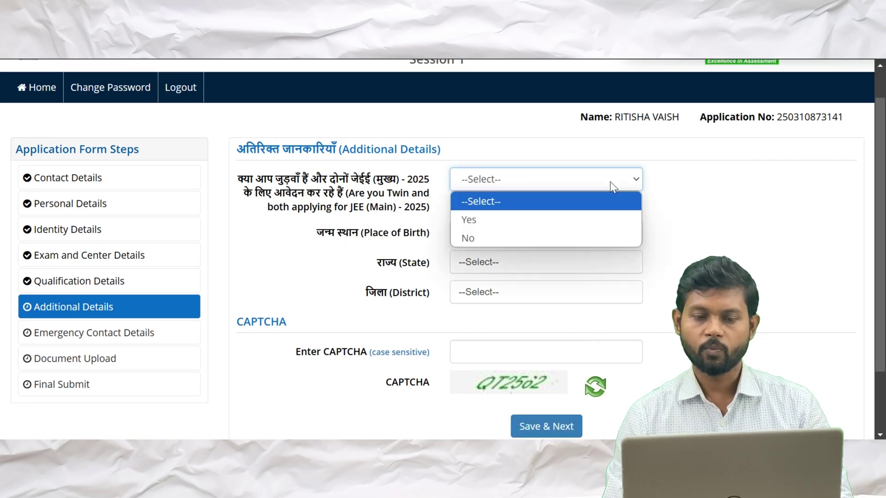
pyautogui.click(469, 239)
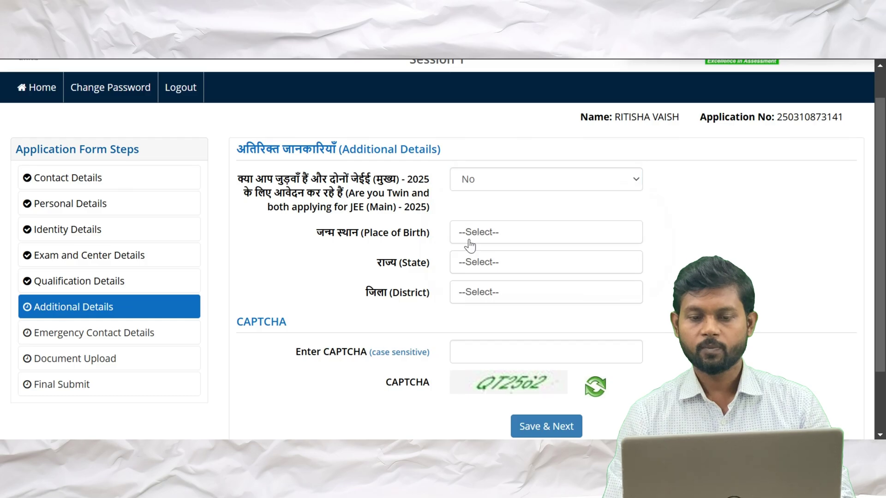
pyautogui.scroll(-1, 470, 246)
pyautogui.click(535, 205)
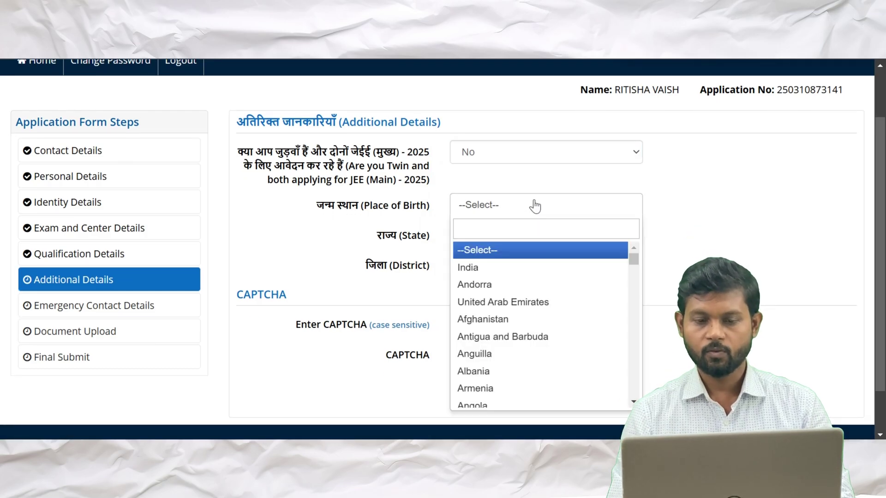
pyautogui.press('Down')
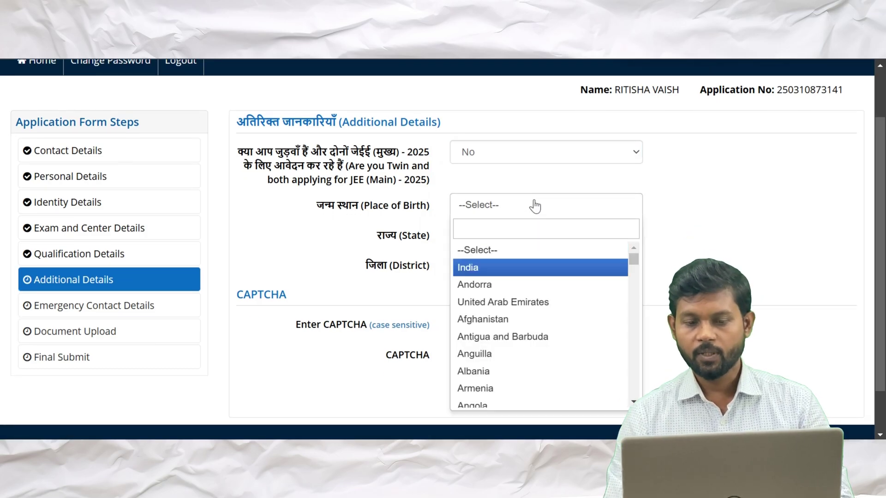
pyautogui.click(487, 269)
# Set the birth state to UTTAR PRADESH and the district to KANPUR
pyautogui.scroll(-1, 487, 270)
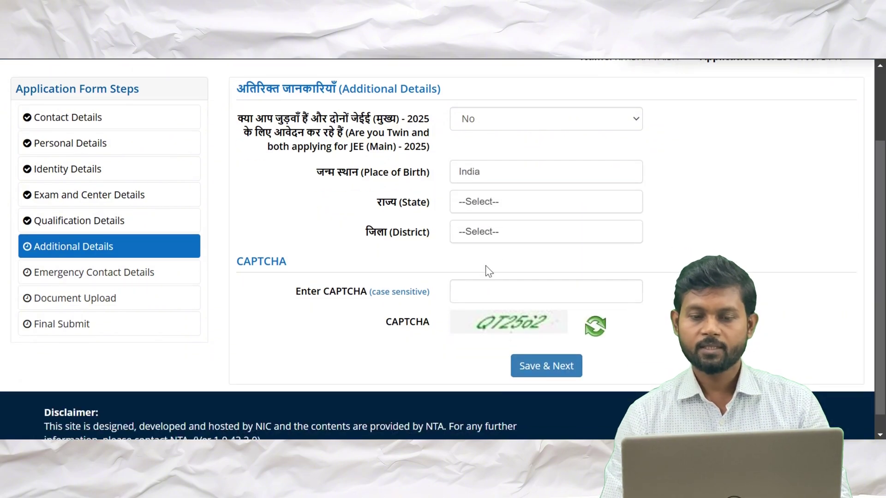
pyautogui.scroll(-1, 486, 266)
pyautogui.click(520, 182)
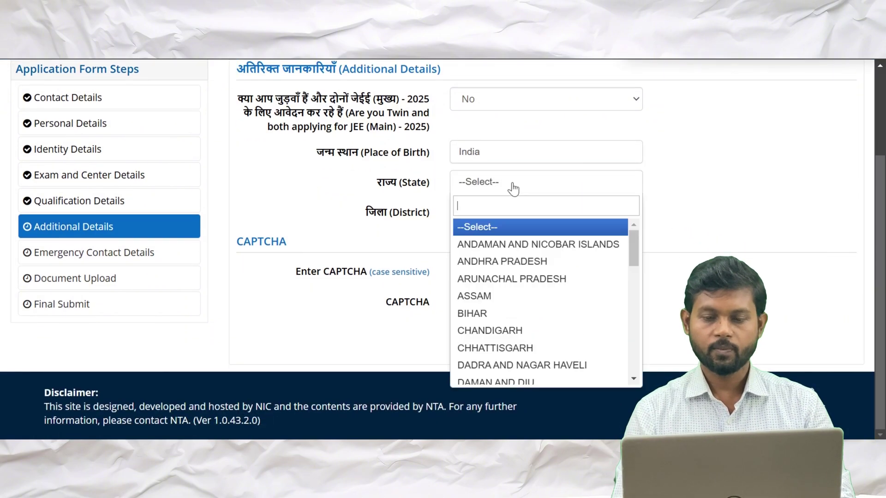
pyautogui.write('UTTA')
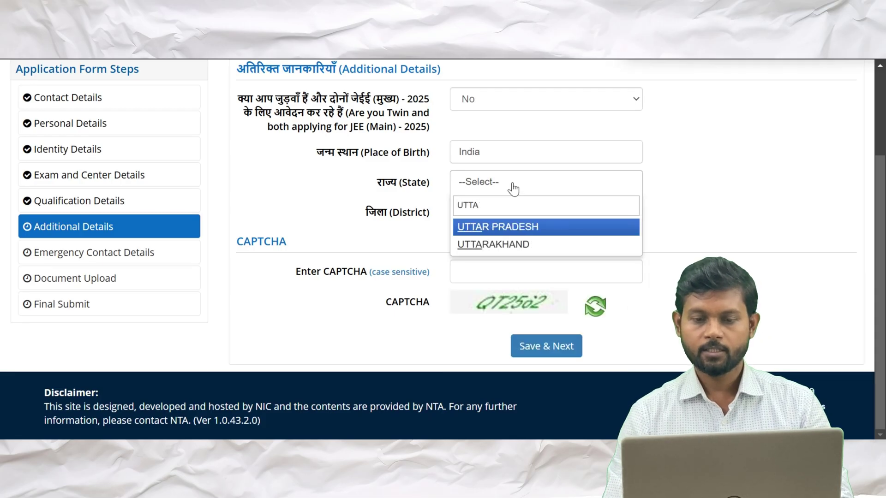
pyautogui.press('Return')
pyautogui.click(499, 221)
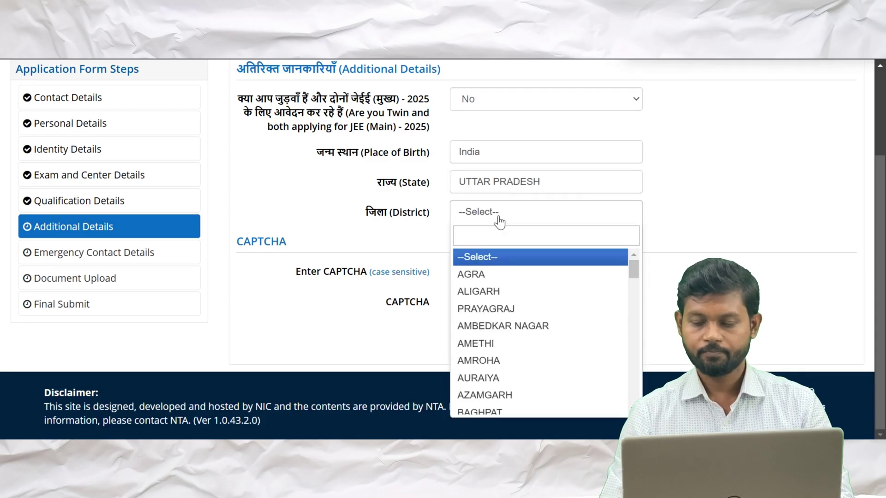
pyautogui.write('KAN')
pyautogui.press('Down')
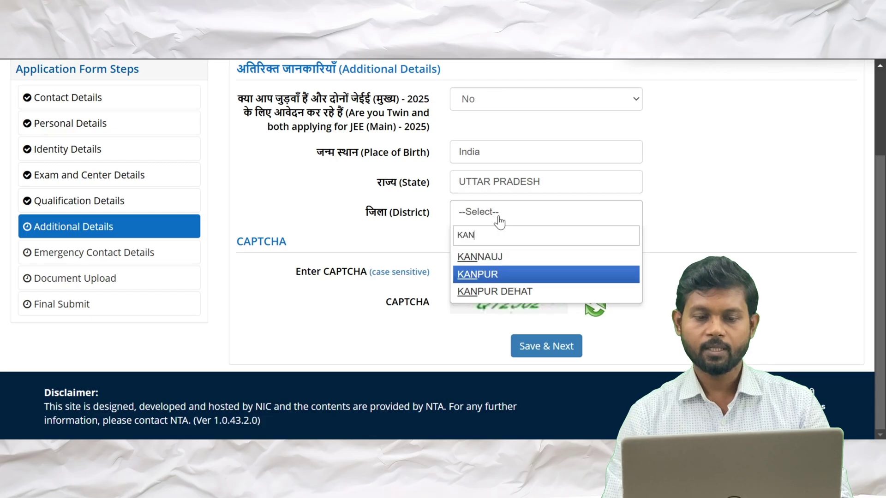
pyautogui.press('Return')
# Enter the CAPTCHA and save the Additional Details, confirming the submission
pyautogui.press('Tab')
pyautogui.write('QT256')
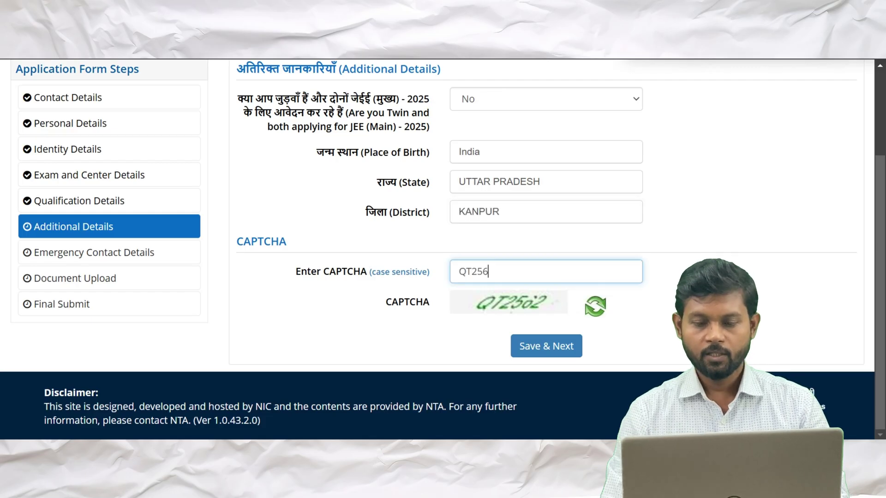
pyautogui.click(561, 350)
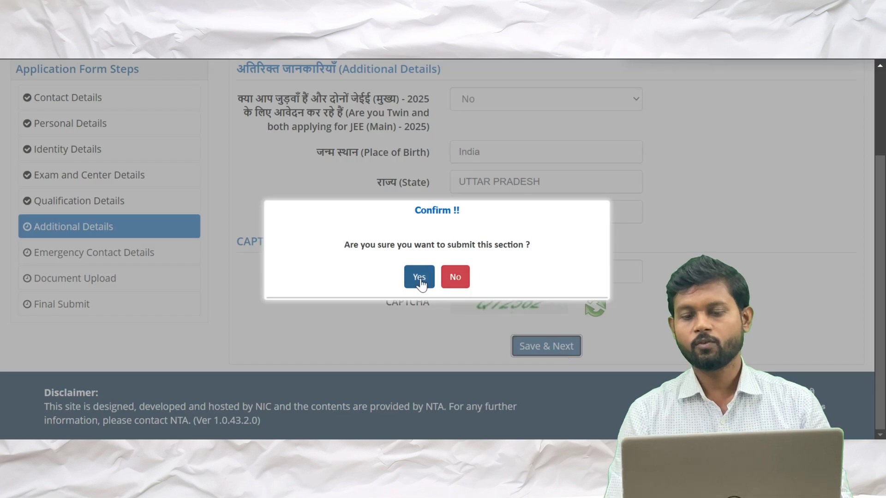
pyautogui.click(419, 277)
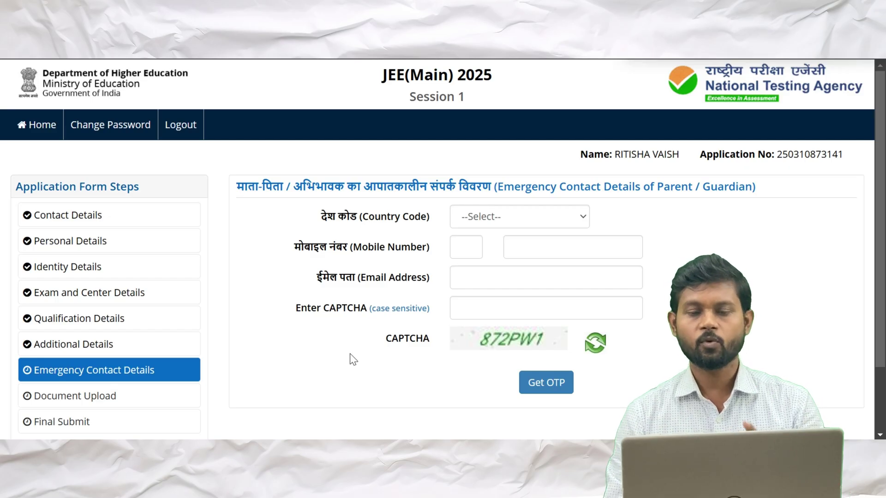
# Set the emergency contact country code to India, enter the CAPTCHA, and request the OTPs
pyautogui.scroll(-1, 349, 354)
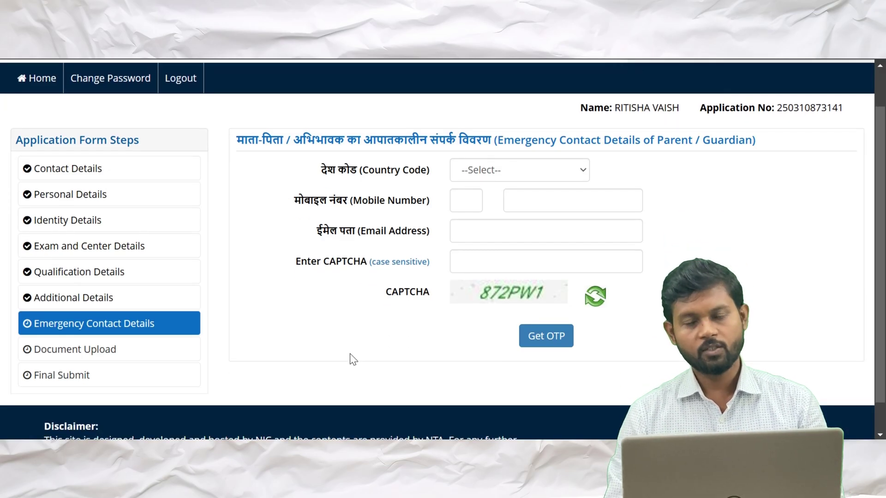
pyautogui.click(580, 170)
pyautogui.press('Down')
pyautogui.press('Return')
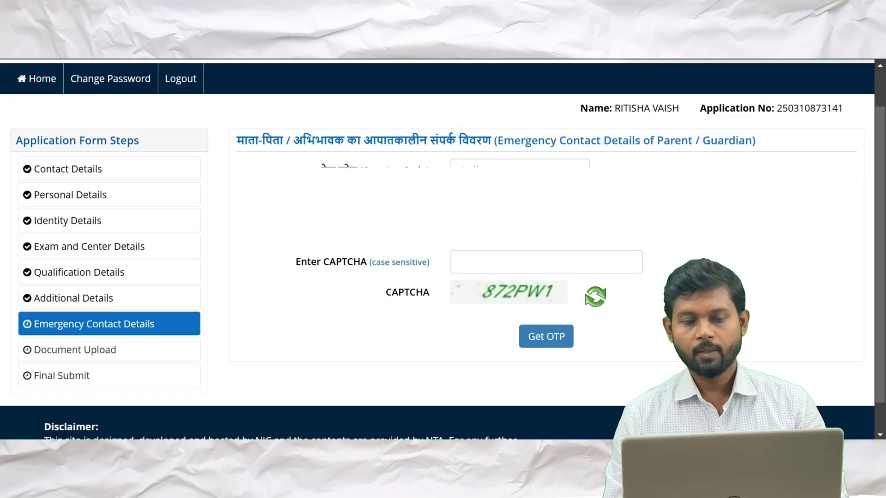
pyautogui.click(546, 262)
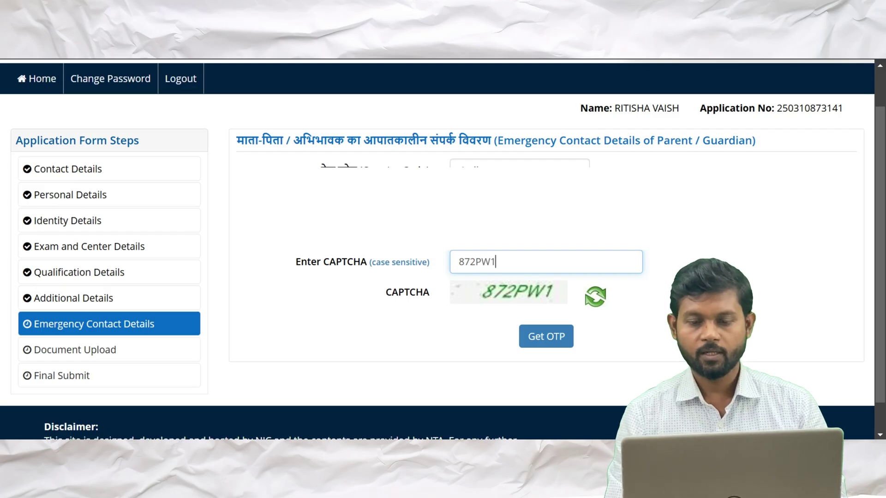
pyautogui.click(546, 341)
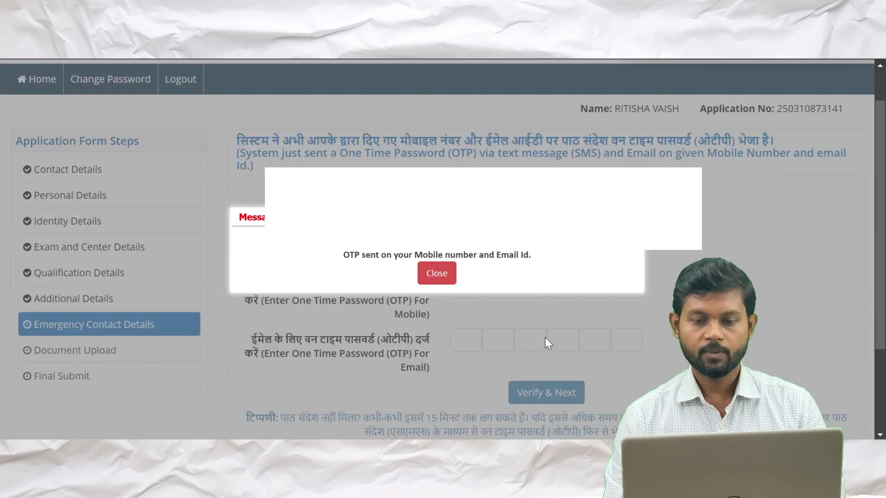
pyautogui.click(435, 276)
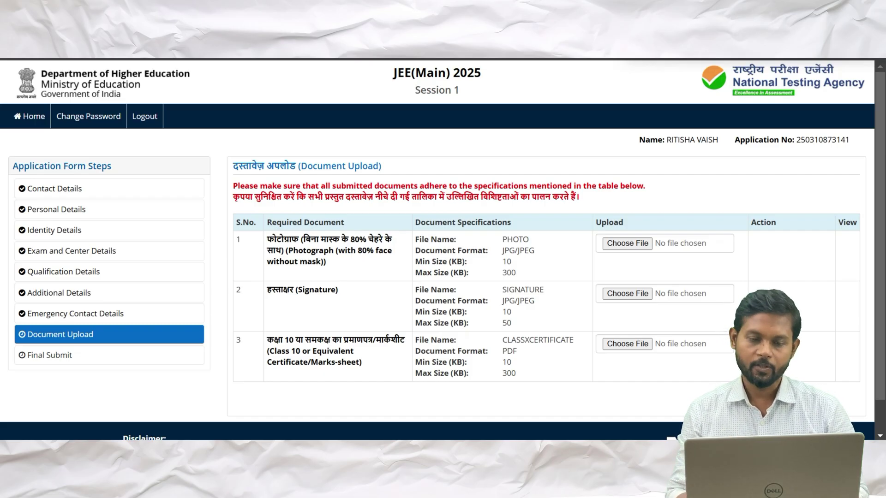
# Attach PHOTO.JPG to the photograph row and check the three document previews
pyautogui.scroll(-1, 487, 245)
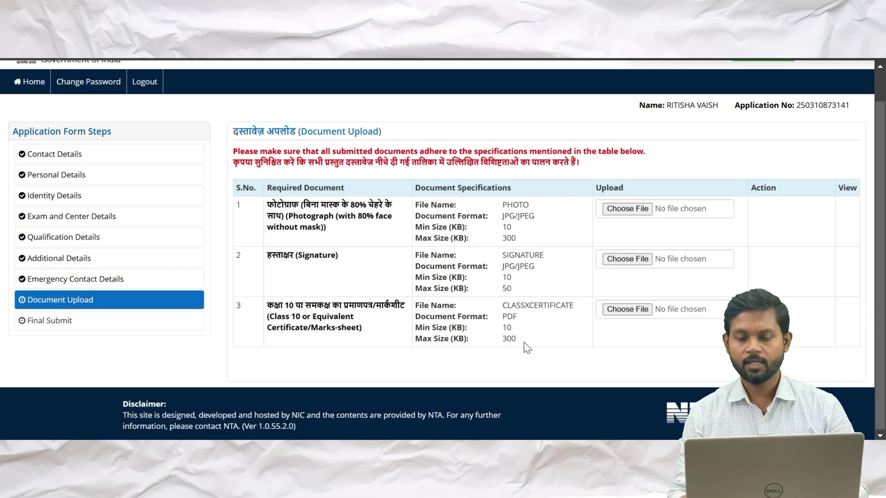
pyautogui.click(633, 209)
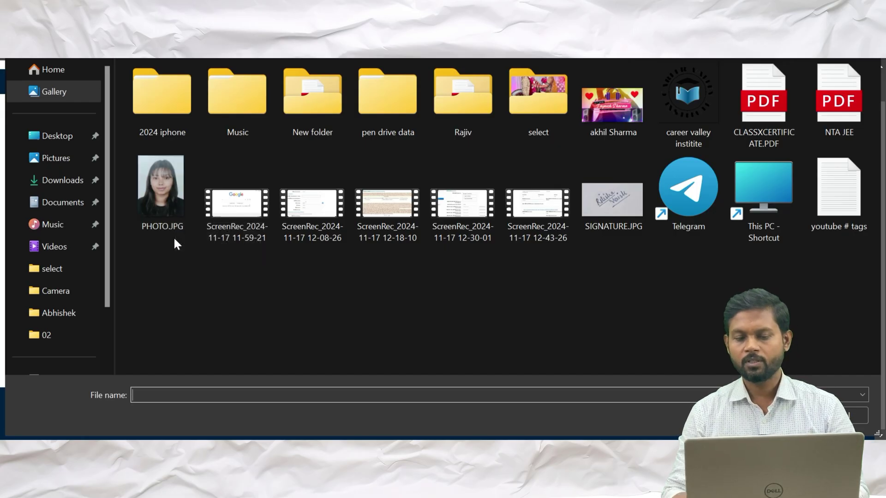
pyautogui.moveTo(164, 229)
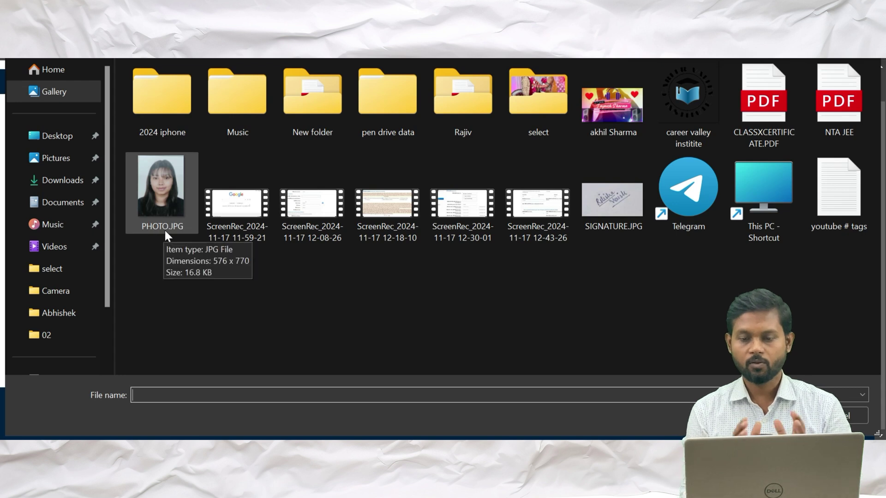
pyautogui.click(162, 199)
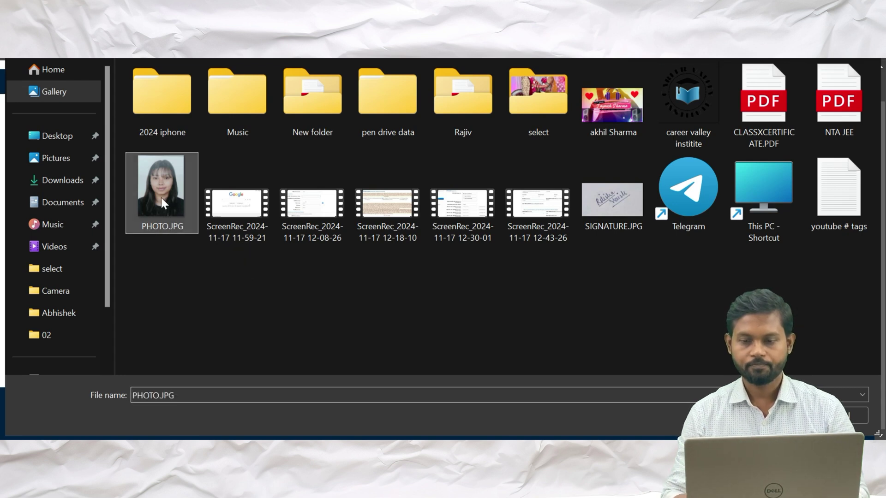
pyautogui.doubleClick(765, 99)
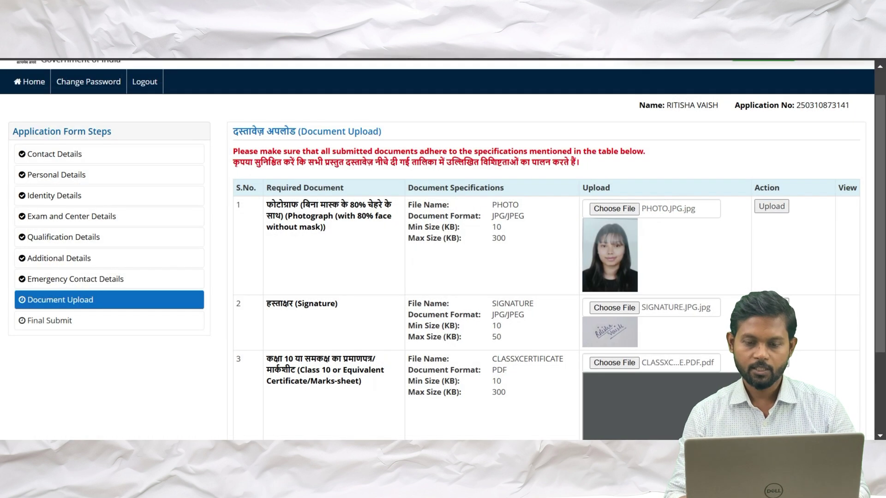
pyautogui.scroll(-3, 443, 249)
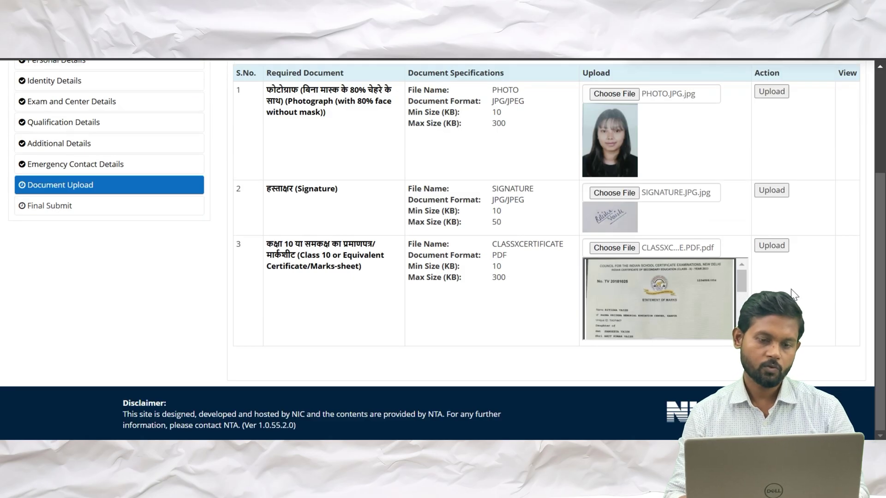
pyautogui.scroll(1, 791, 290)
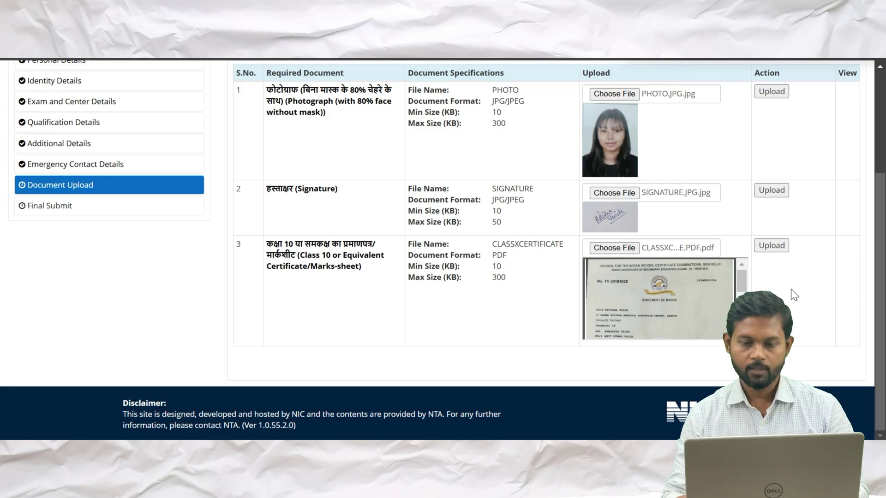
pyautogui.scroll(3, 791, 289)
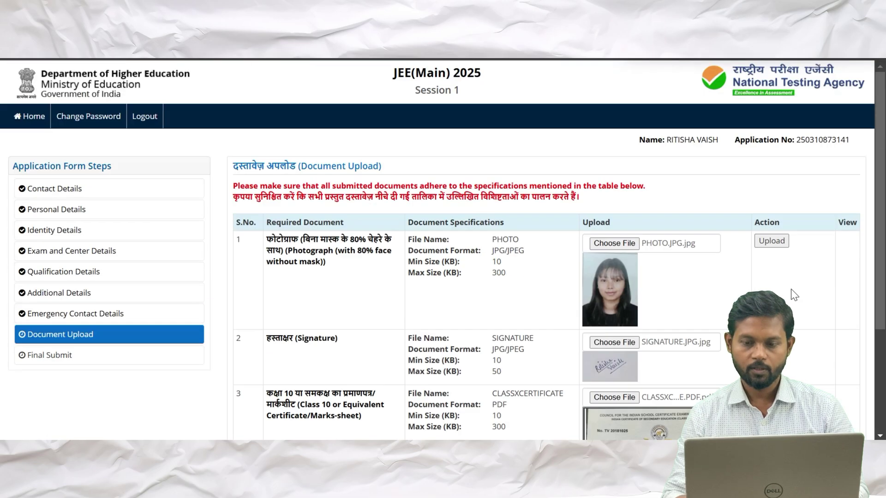
# Try uploading the photograph, dismiss the invalid file name warning, and check the file on the desktop
pyautogui.click(769, 244)
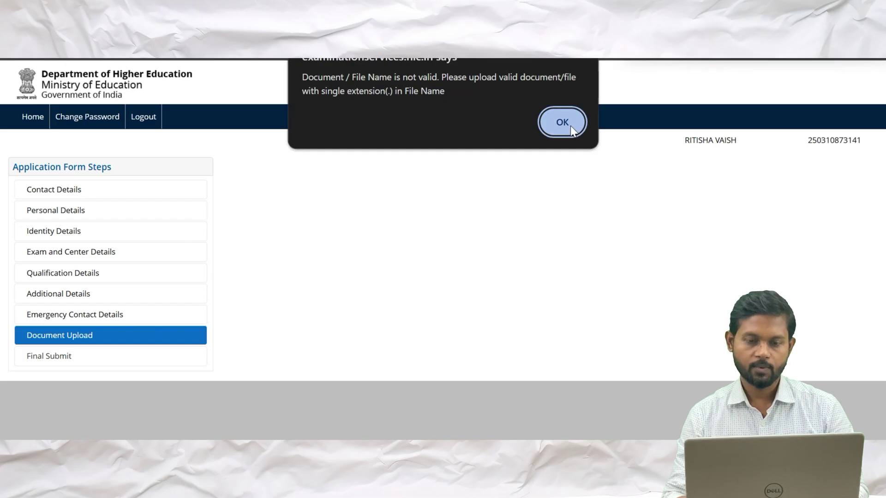
pyautogui.click(571, 125)
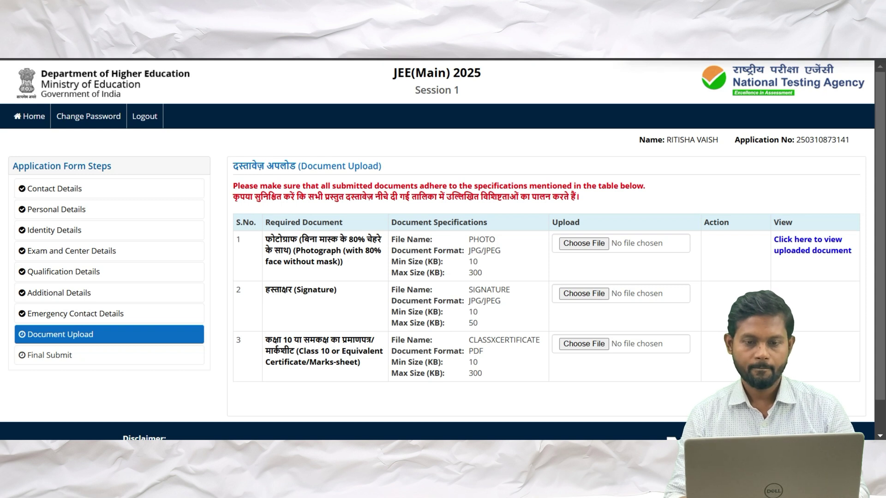
pyautogui.press('super+d')
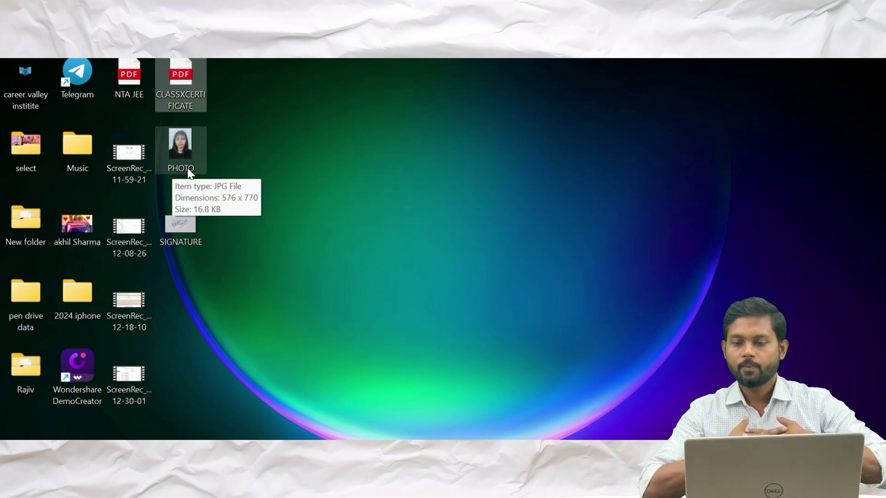
pyautogui.press('super+d')
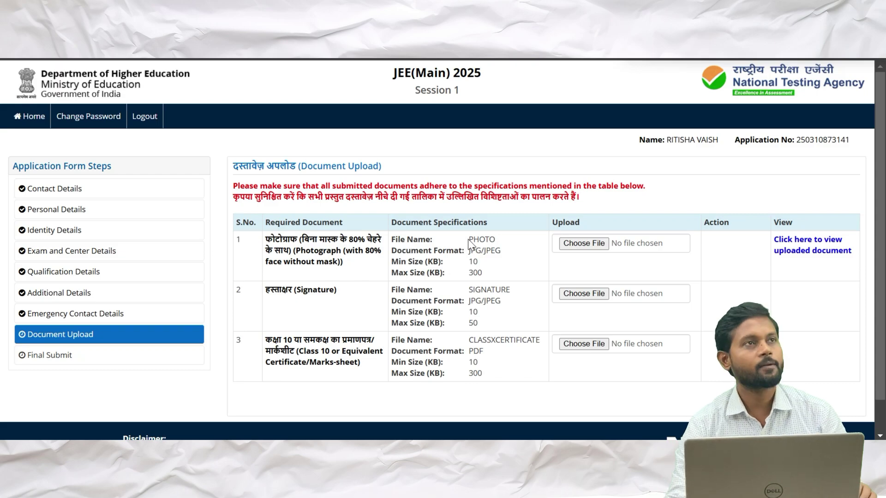
pyautogui.moveTo(468, 240); pyautogui.dragTo(479, 240)
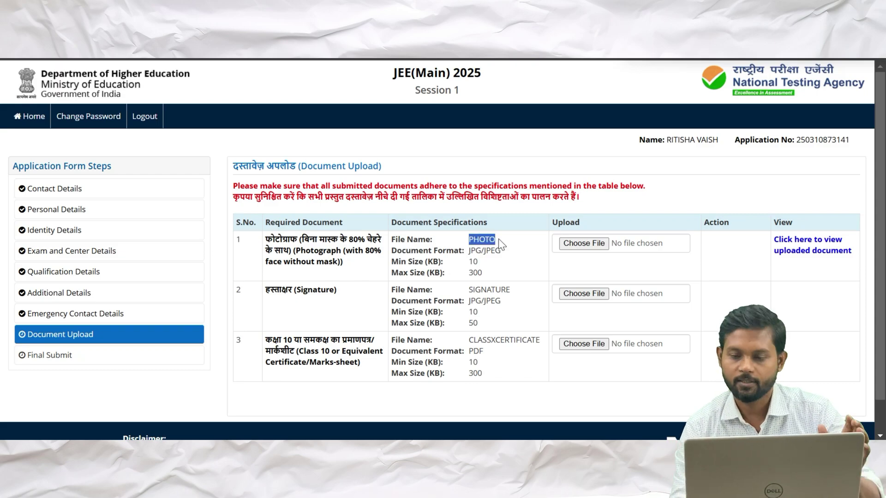
pyautogui.click(469, 289)
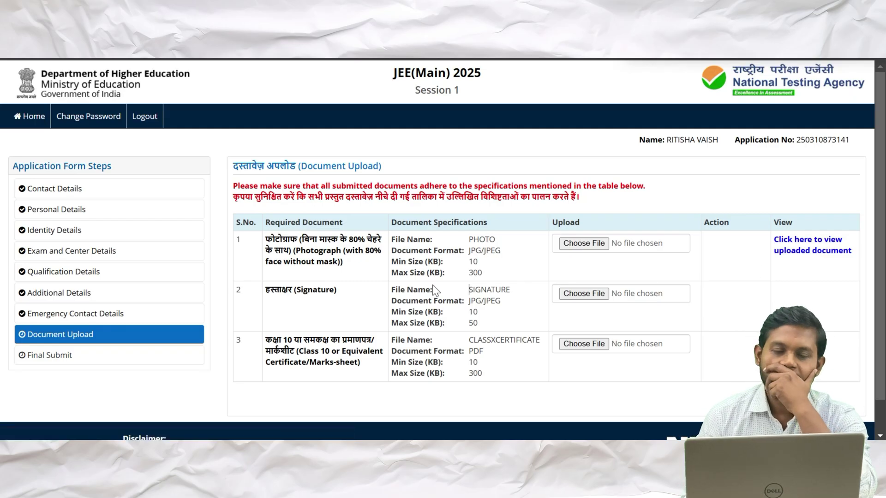
# Attach SIGNATURE uncropped, upload it, and acknowledge the success message
pyautogui.click(584, 296)
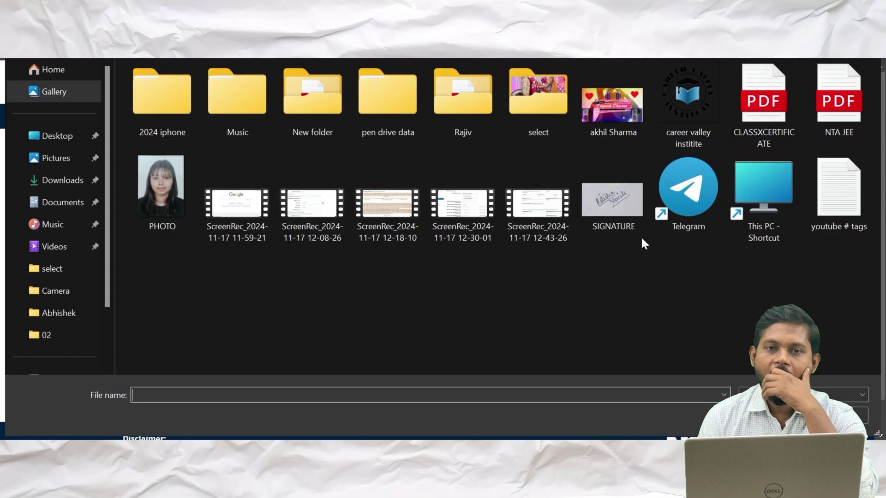
pyautogui.click(623, 215)
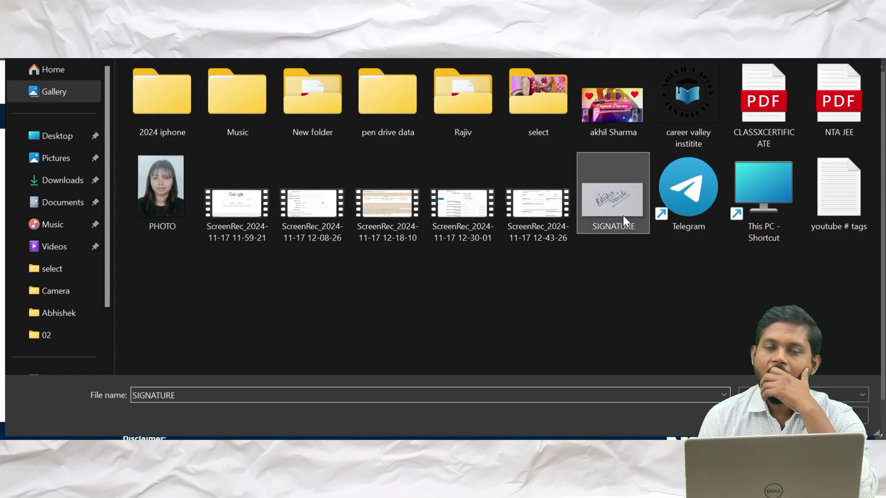
pyautogui.click(772, 416)
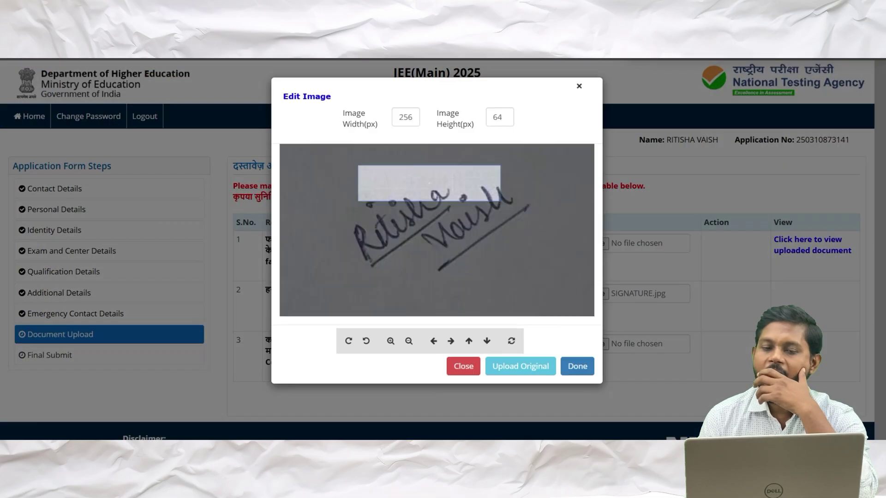
pyautogui.scroll(-5, 438, 235)
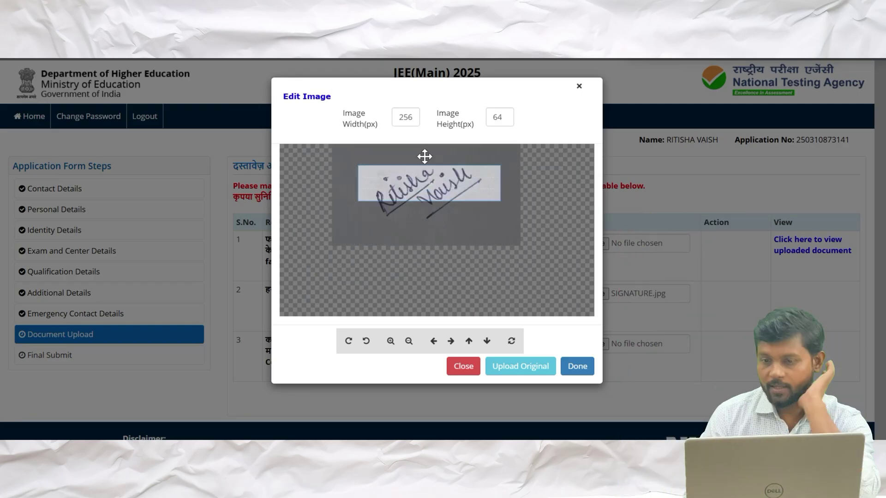
pyautogui.scroll(-3, 424, 183)
pyautogui.moveTo(425, 184)
pyautogui.mouseDown()
pyautogui.moveTo(425, 200)
pyautogui.moveTo(425, 187)
pyautogui.mouseUp()
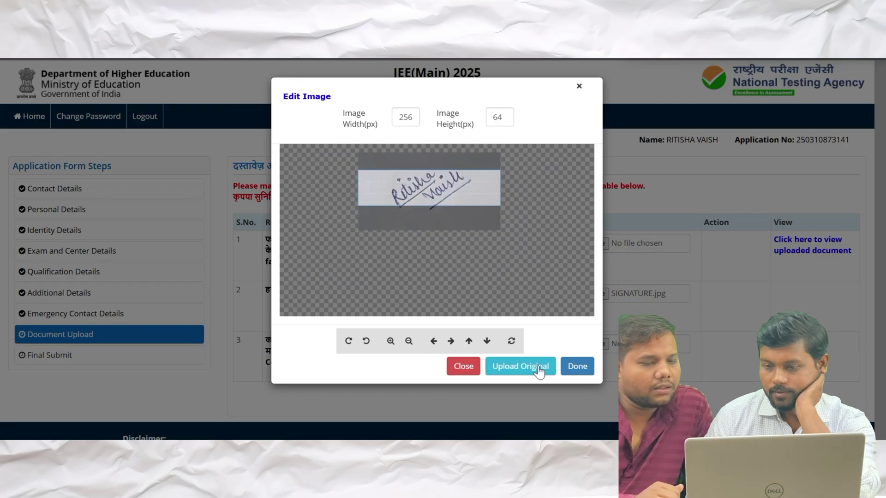
pyautogui.click(521, 366)
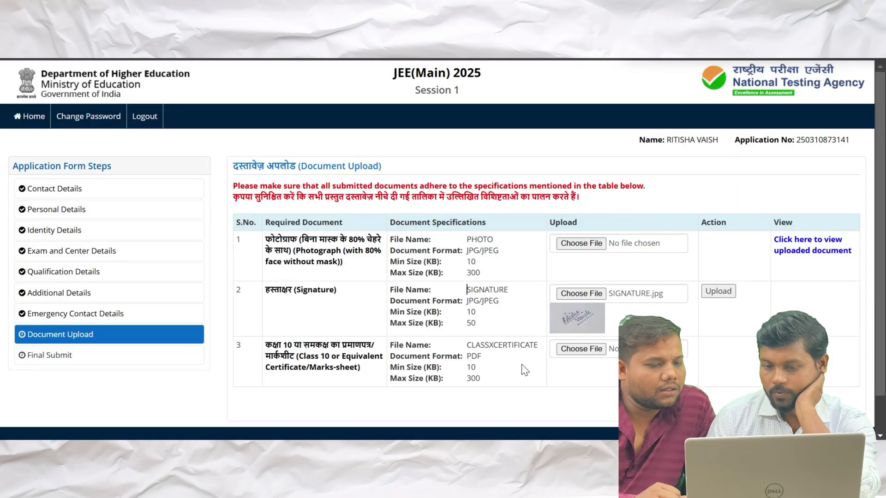
pyautogui.click(719, 291)
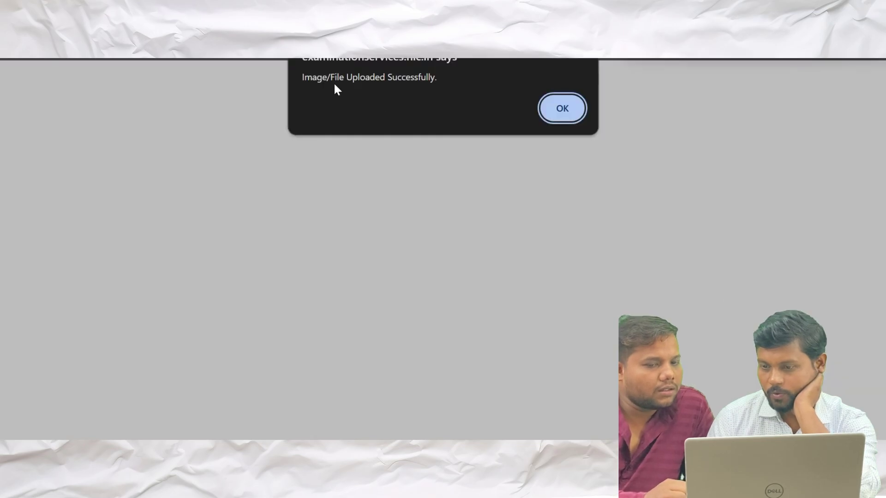
pyautogui.click(550, 106)
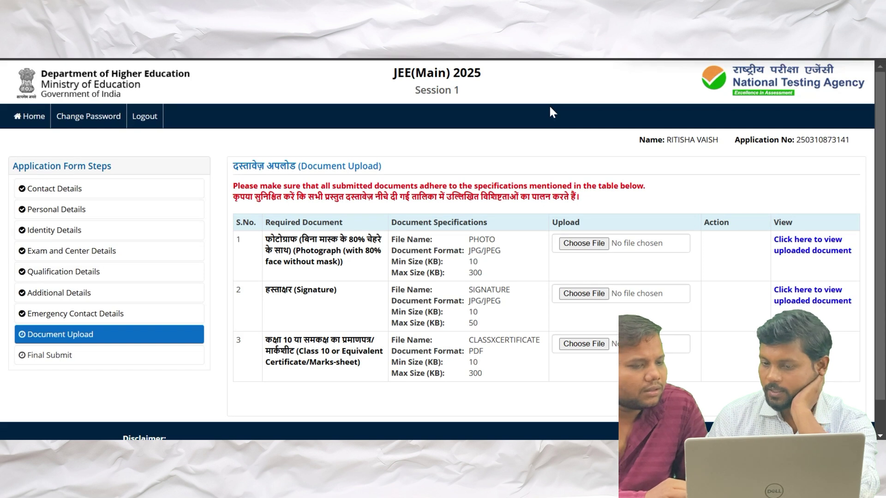
# Attach the CLASSXCERTIFICATE PDF, upload it, and acknowledge the success message
pyautogui.scroll(-1, 589, 349)
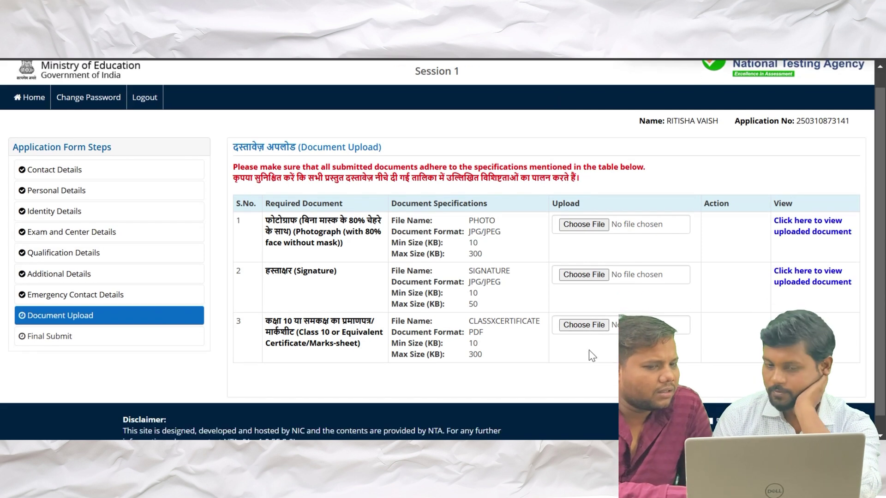
pyautogui.click(588, 330)
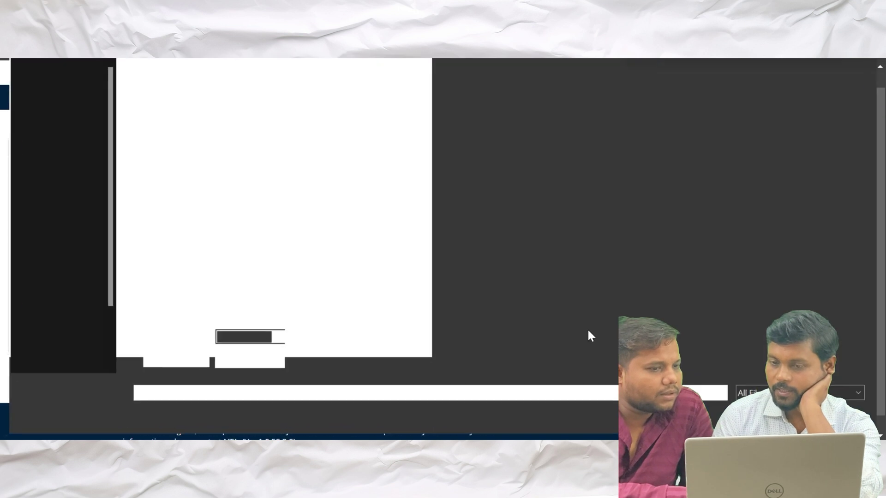
pyautogui.click(772, 112)
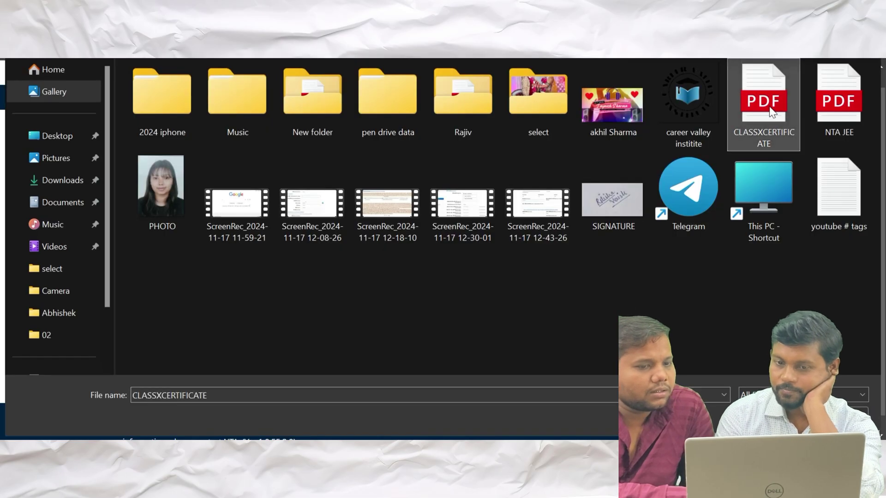
pyautogui.press('Tab')
pyautogui.press('Return')
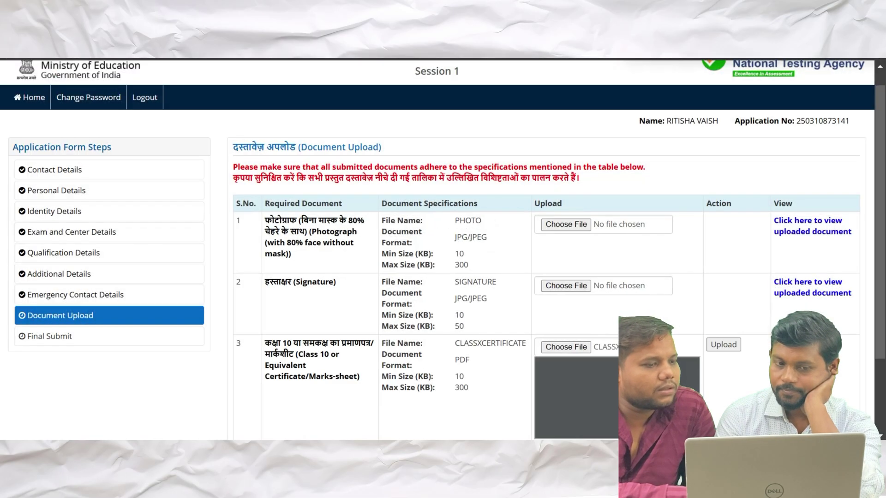
pyautogui.scroll(-3, 718, 370)
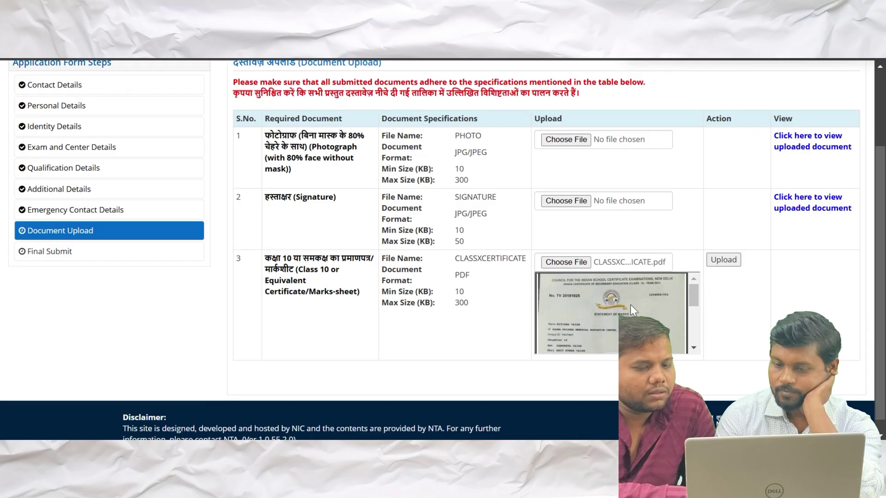
pyautogui.scroll(-5, 631, 304)
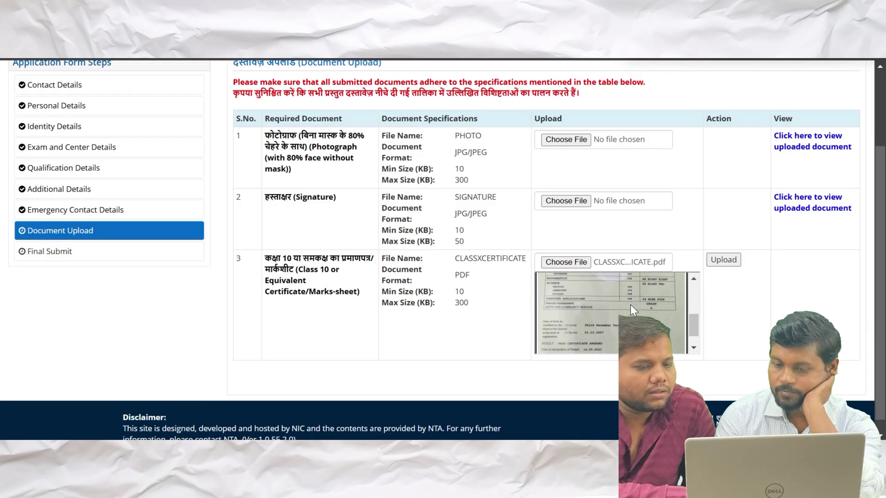
pyautogui.click(722, 260)
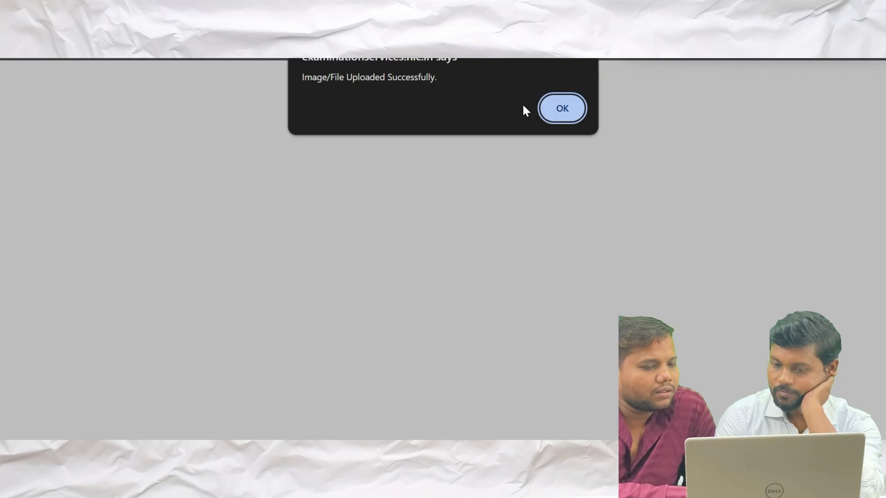
pyautogui.click(563, 109)
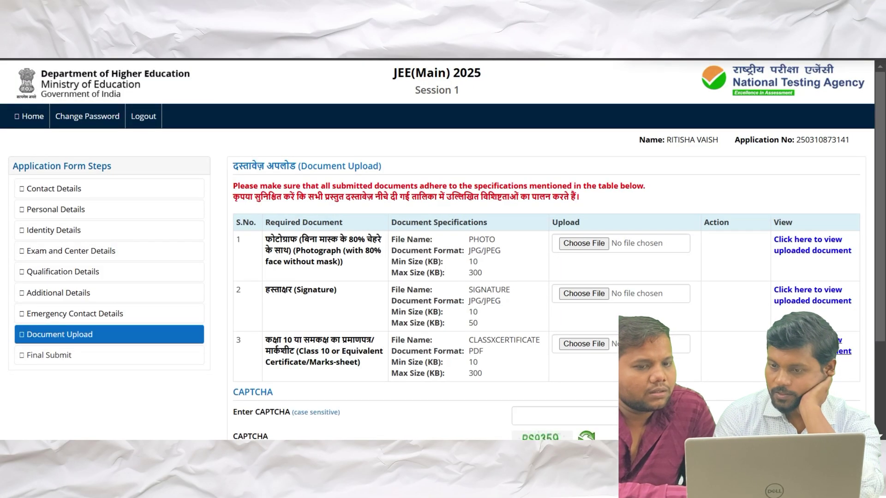
# Enter the CAPTCHA and save the Document Upload step, confirming with Yes
pyautogui.scroll(-3, 444, 249)
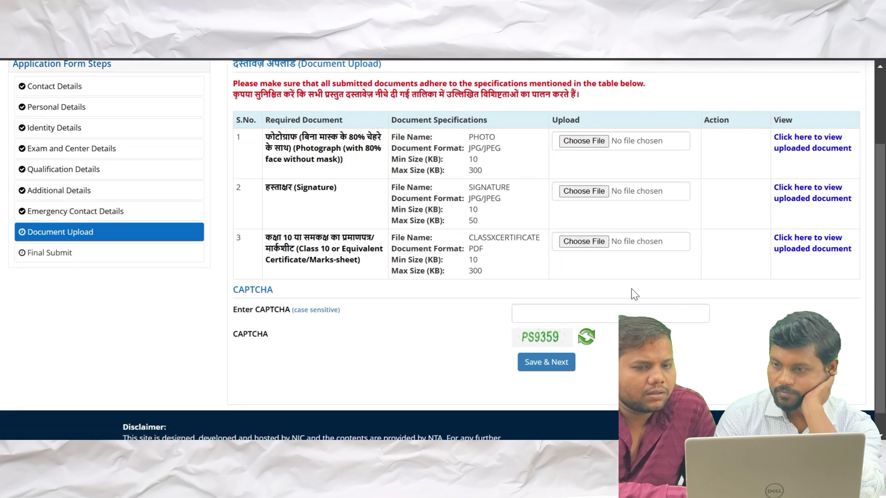
pyautogui.click(611, 314)
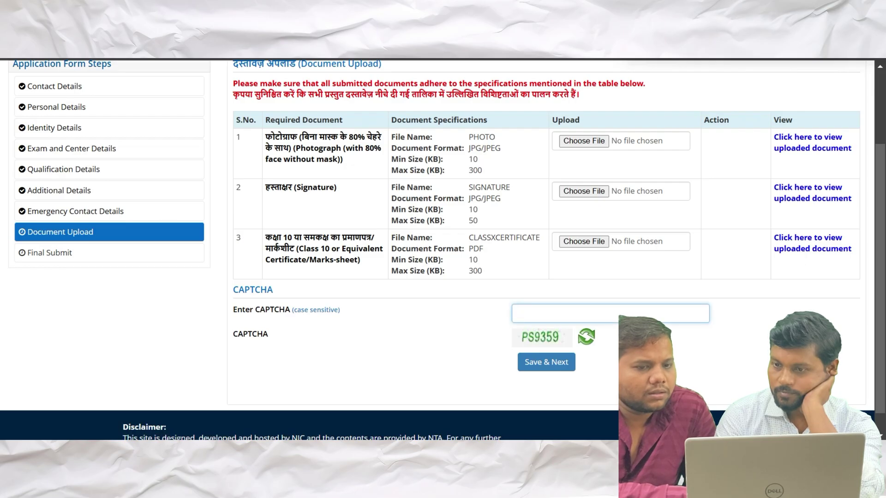
pyautogui.write('PSP')
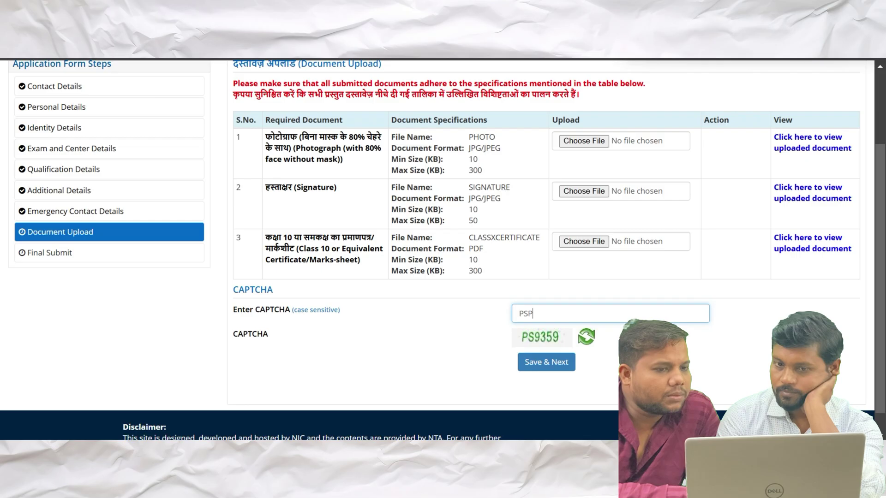
pyautogui.press('BackSpace')
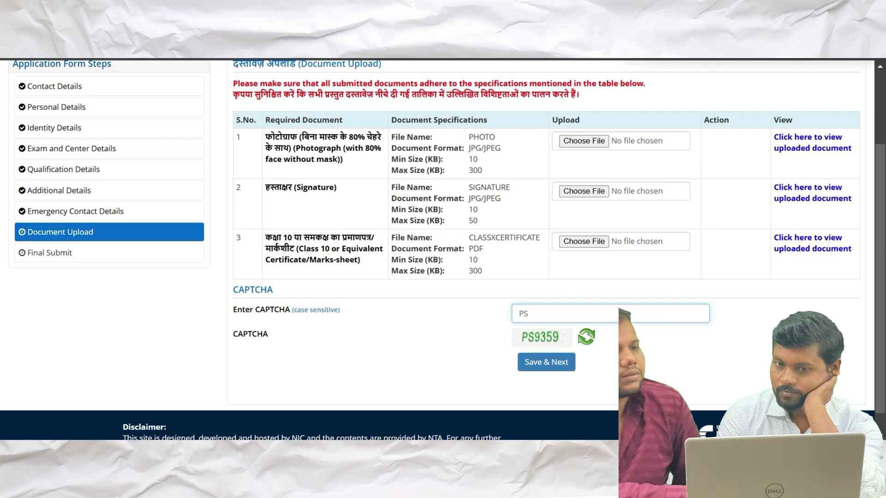
pyautogui.write('9359')
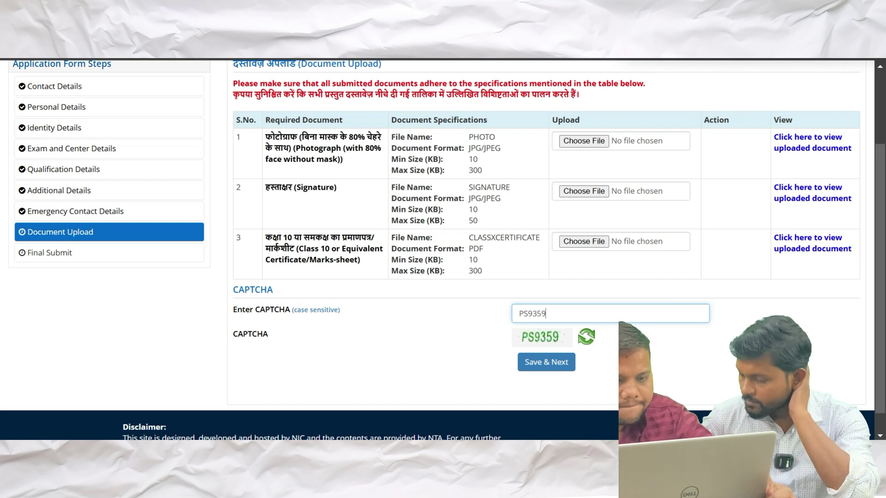
pyautogui.click(553, 366)
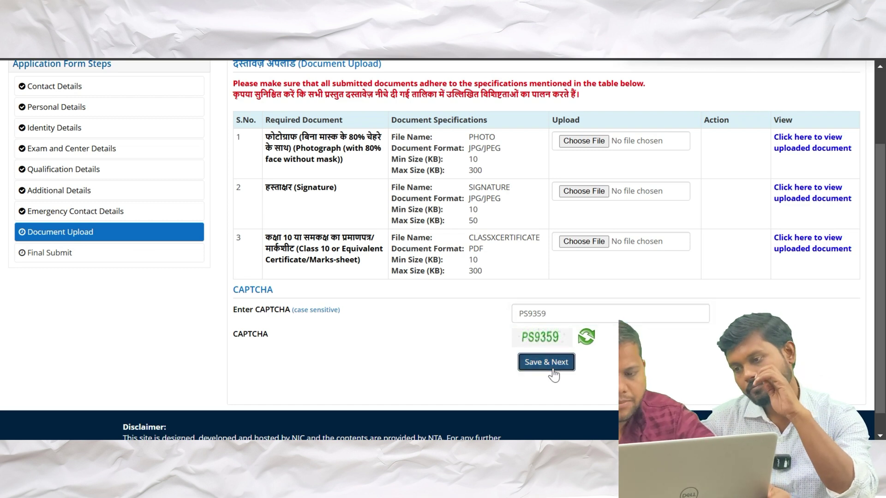
pyautogui.click(424, 275)
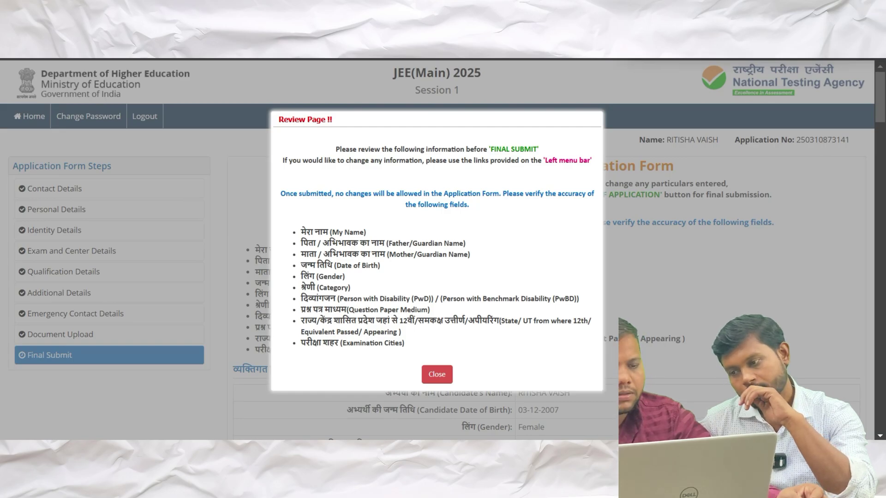
# Close the final-submit review notice and reopen Contact Details from the steps list
pyautogui.scroll(-1, 381, 226)
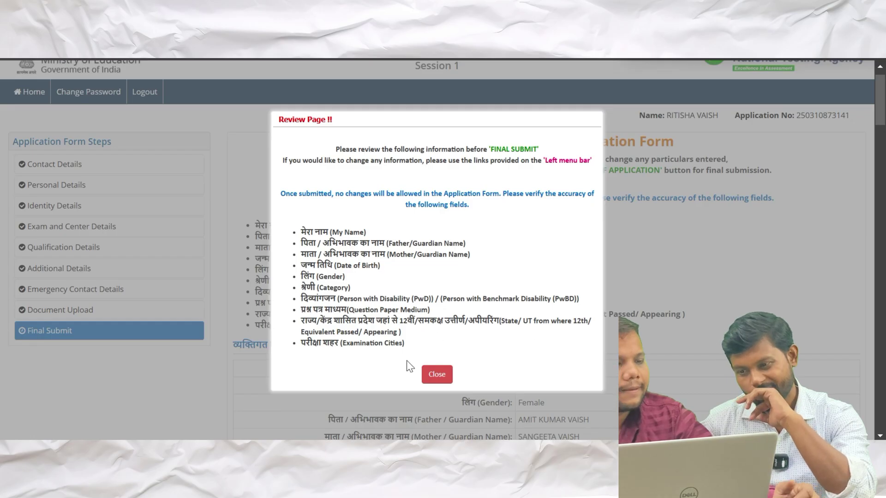
pyautogui.click(437, 376)
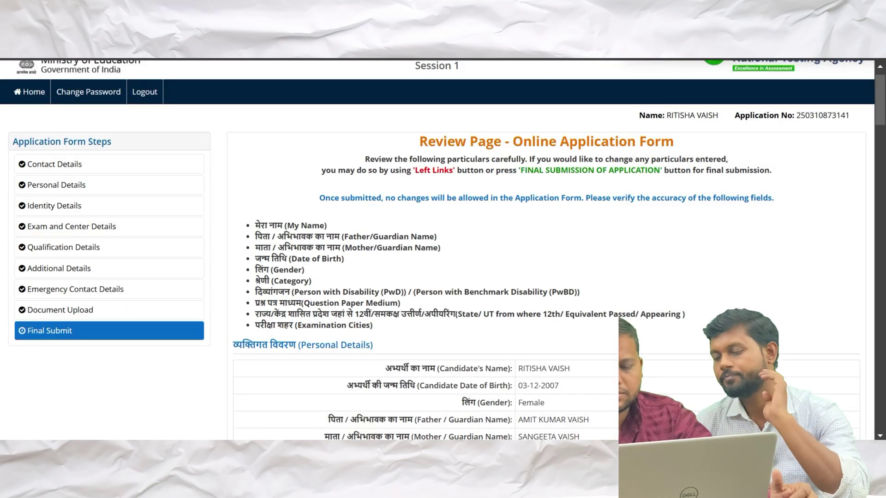
pyautogui.click(88, 172)
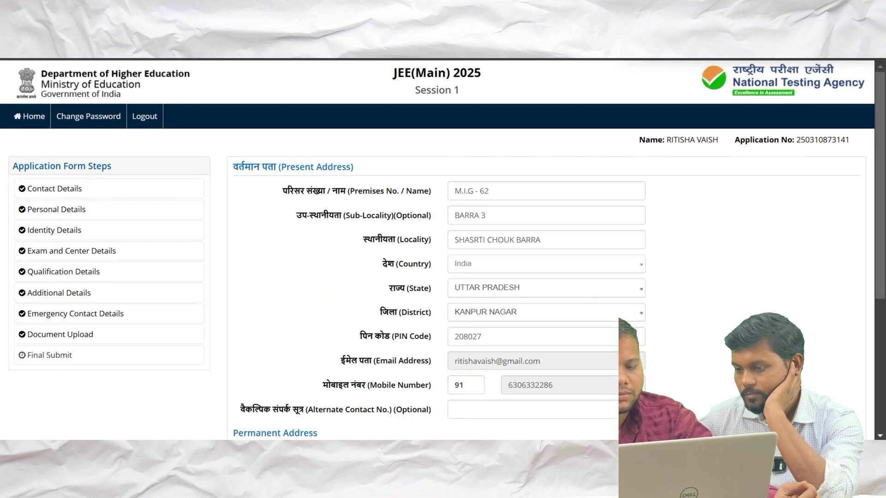
# Re-save the unchanged Contact Details with a new CAPTCHA and confirm the submission
pyautogui.scroll(-5, 434, 332)
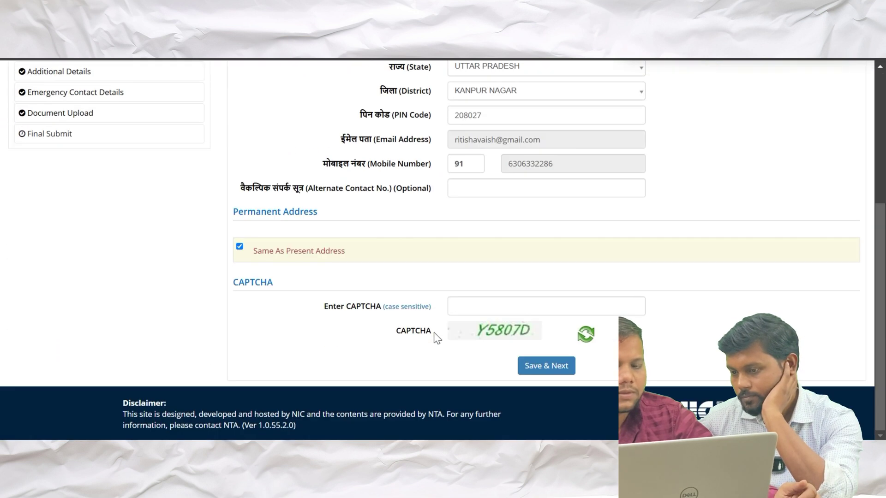
pyautogui.scroll(3, 433, 332)
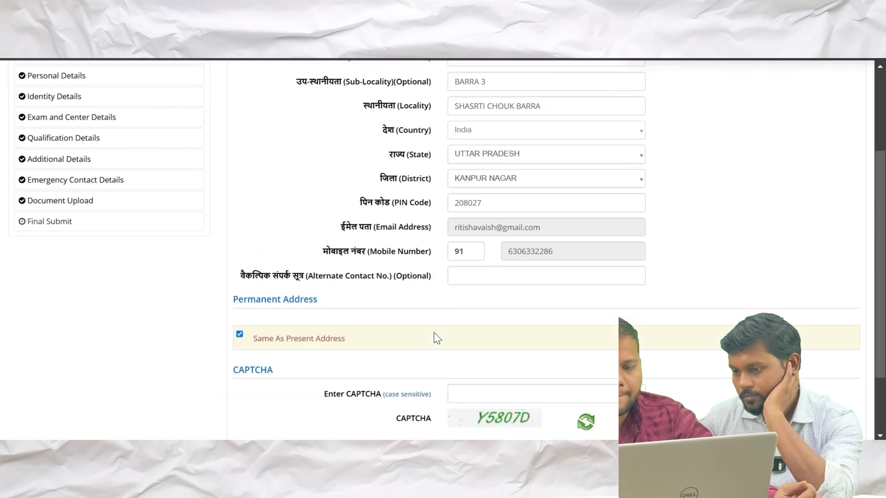
pyautogui.scroll(2, 434, 332)
pyautogui.scroll(-5, 434, 332)
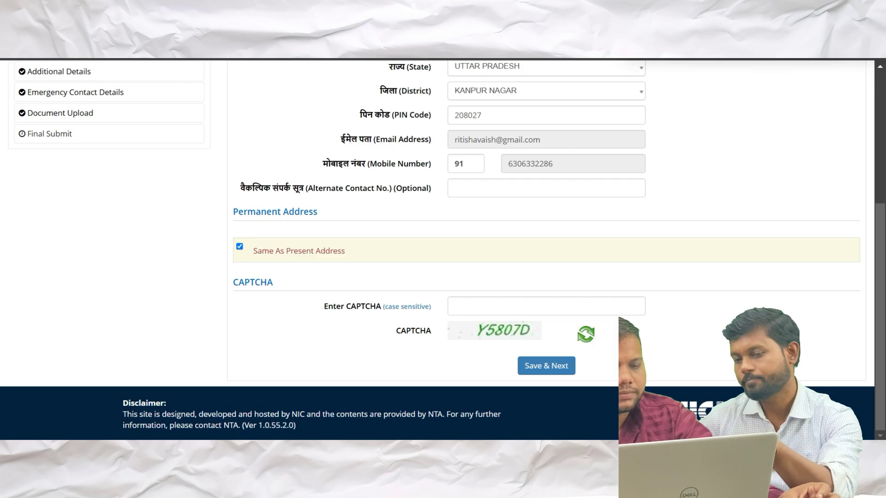
pyautogui.click(546, 307)
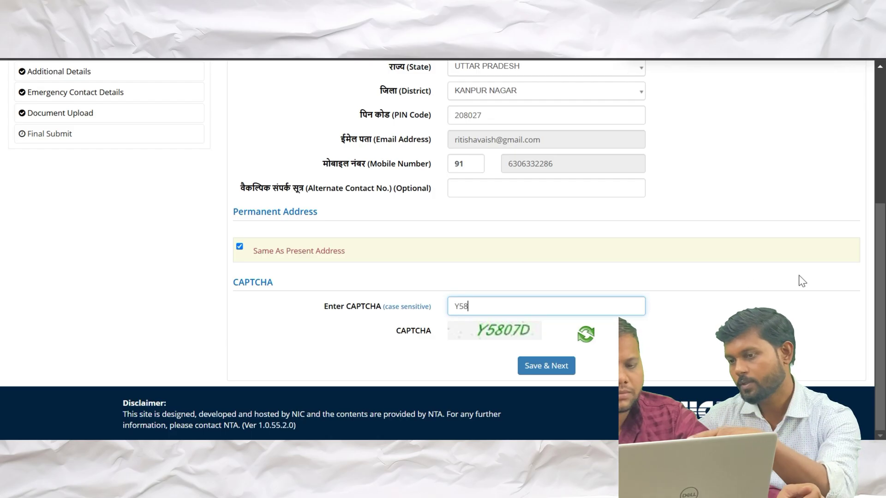
pyautogui.write('07D')
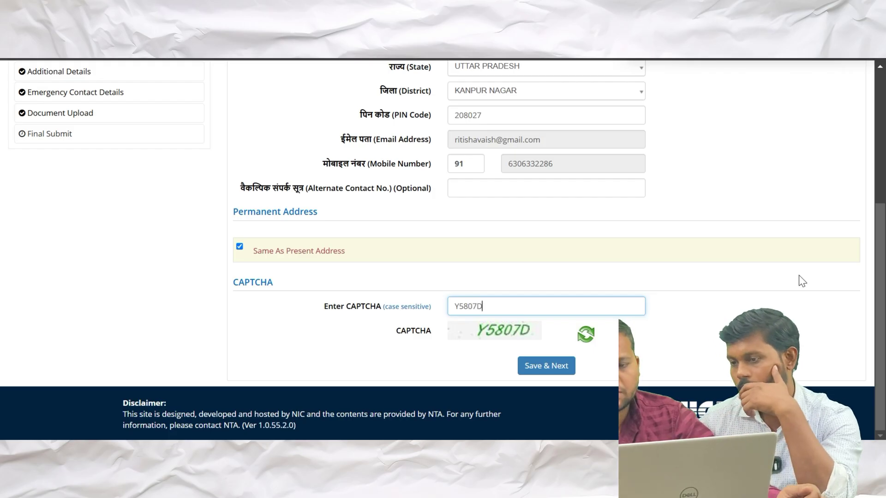
pyautogui.click(546, 365)
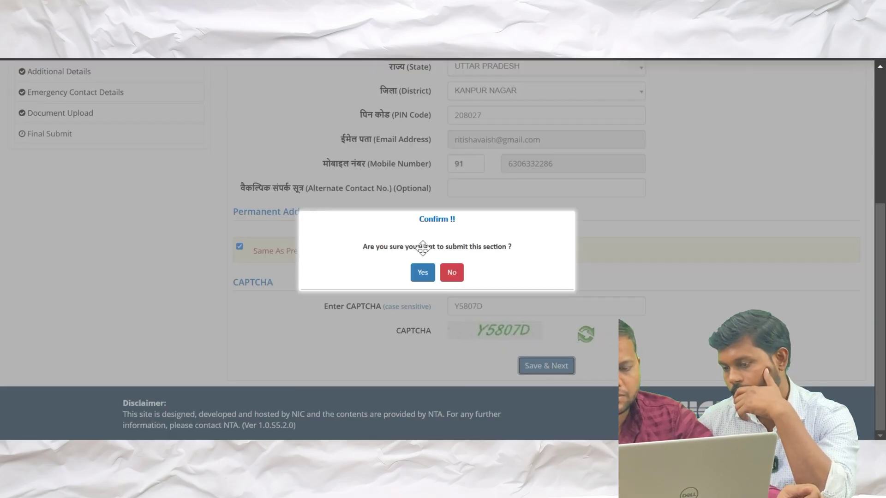
pyautogui.click(423, 272)
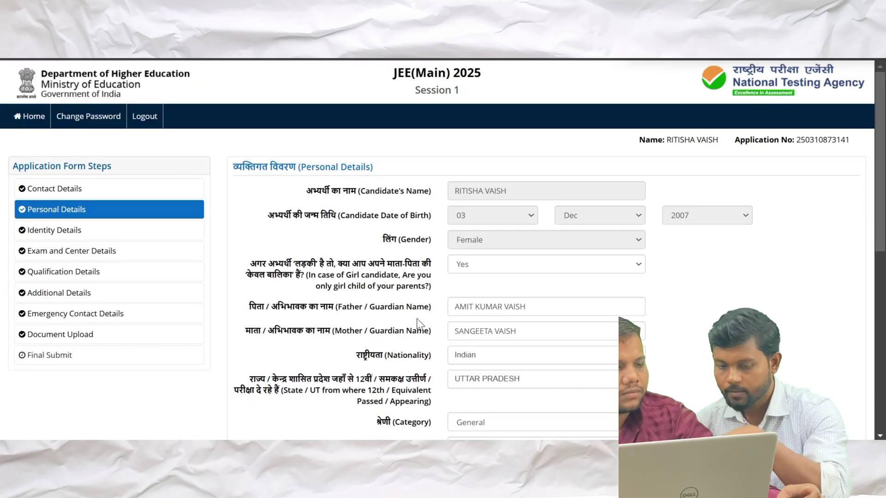
pyautogui.scroll(-3, 418, 323)
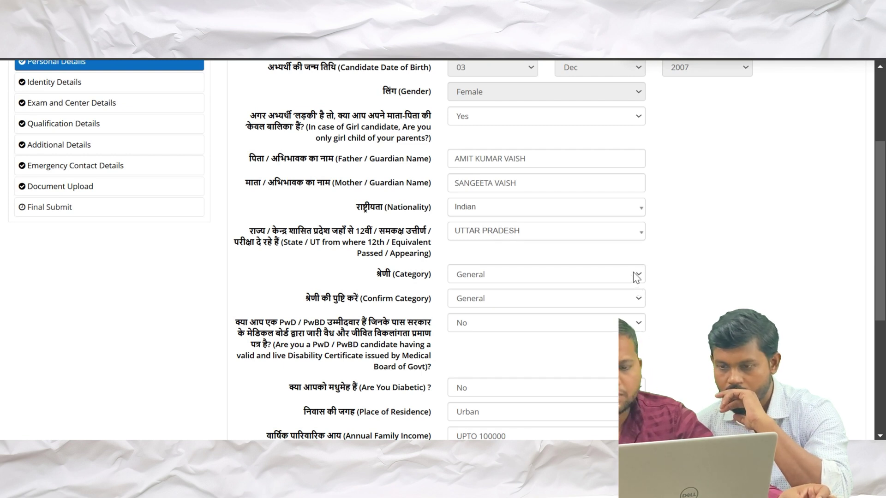
pyautogui.click(633, 273)
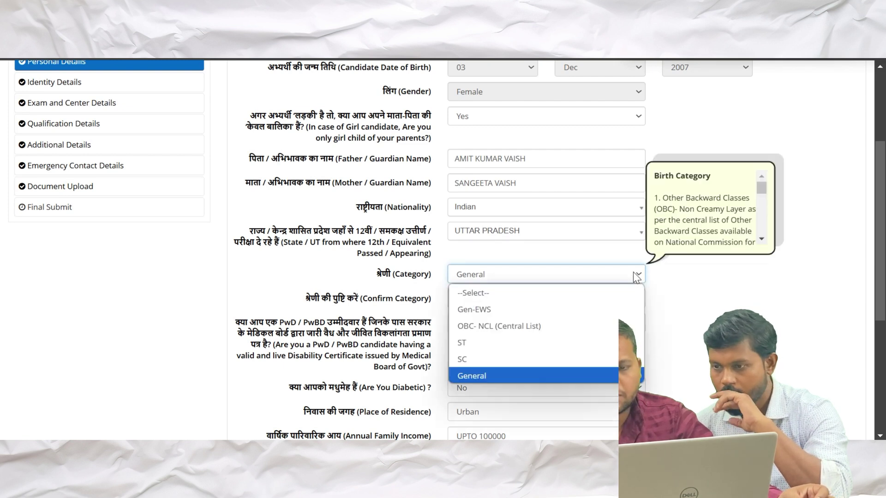
pyautogui.click(519, 327)
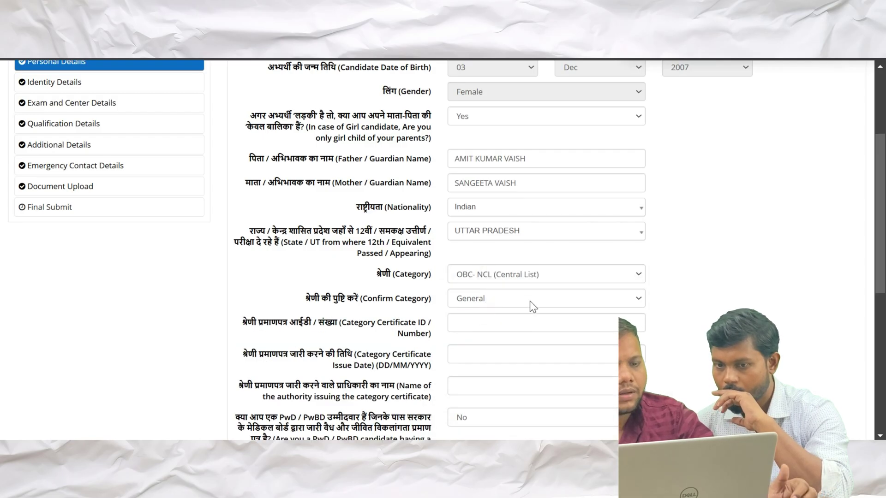
pyautogui.click(608, 296)
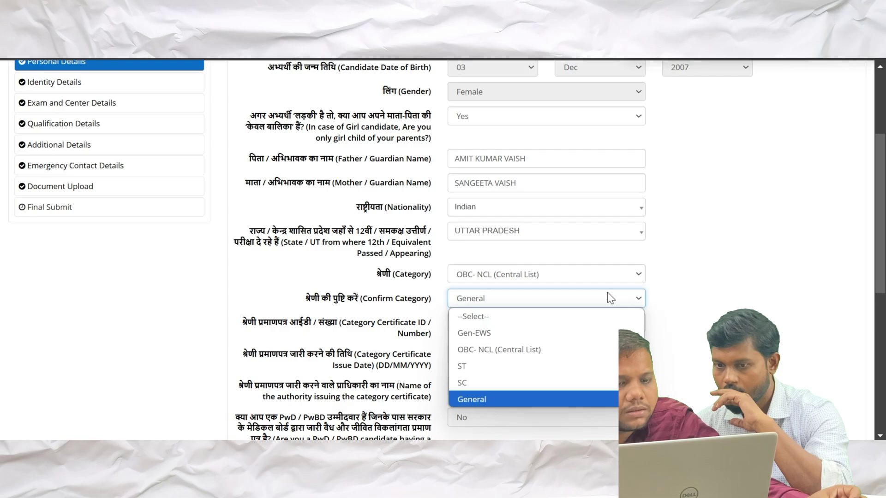
pyautogui.click(510, 333)
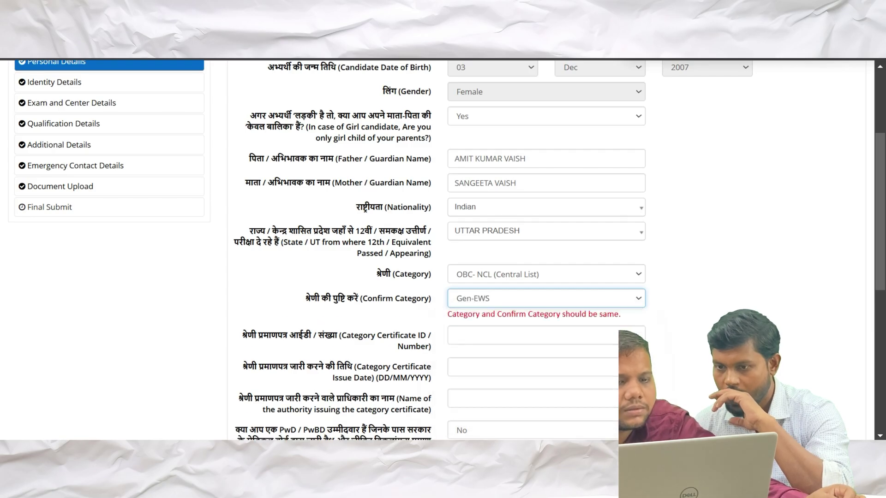
pyautogui.click(625, 275)
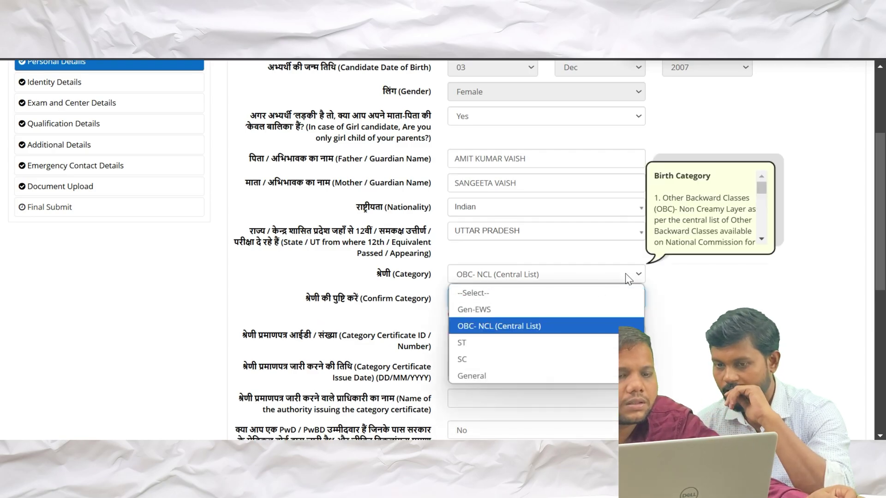
pyautogui.click(520, 327)
pyautogui.click(562, 300)
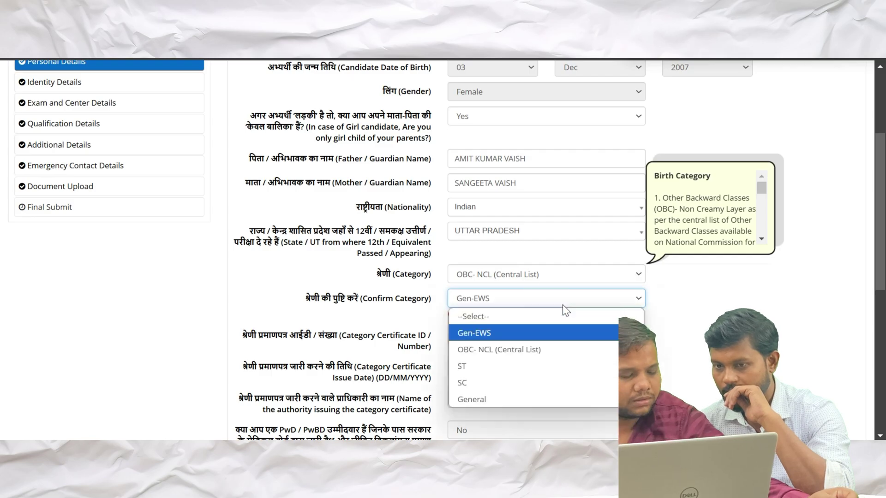
pyautogui.click(506, 350)
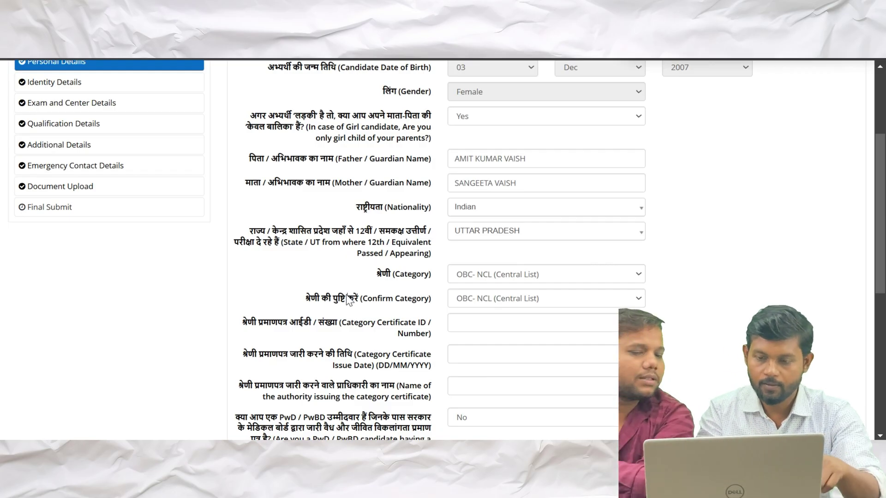
pyautogui.click(581, 277)
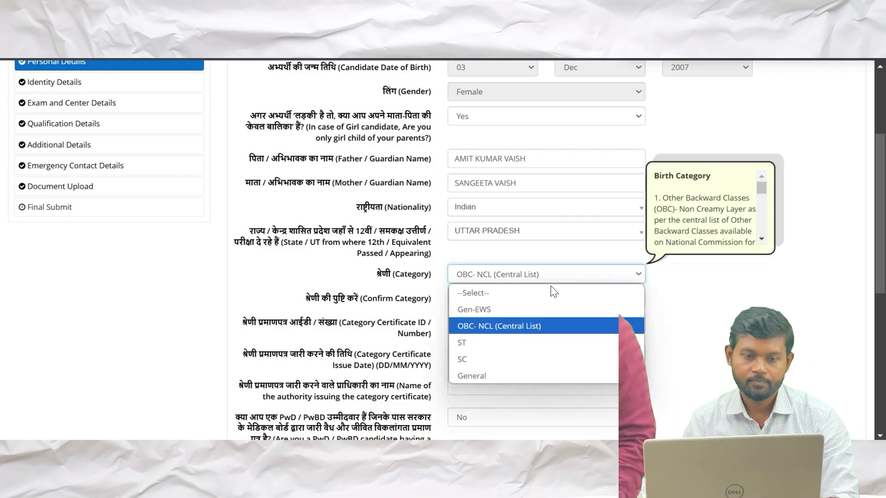
pyautogui.click(491, 374)
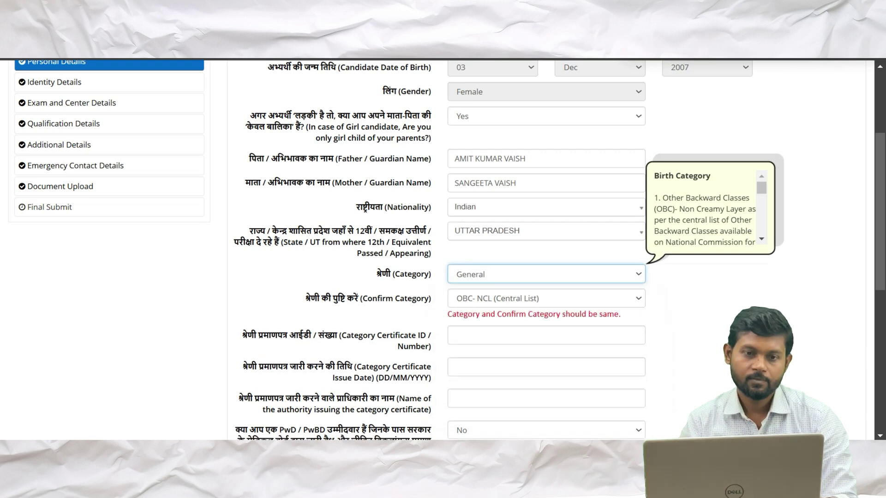
pyautogui.click(594, 298)
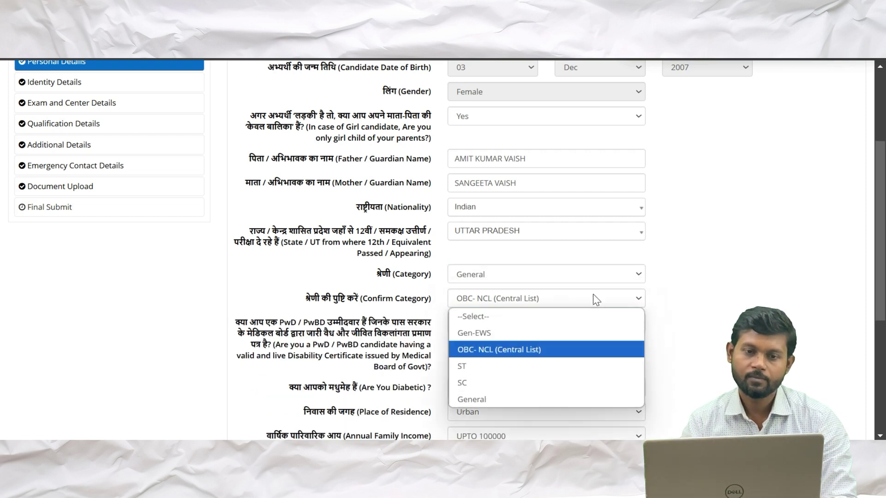
pyautogui.click(494, 400)
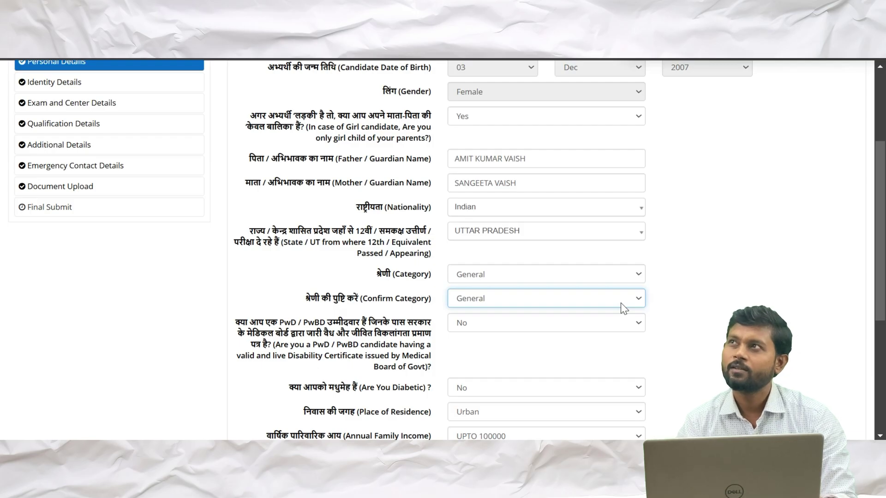
# Enter the Personal Details CAPTCHA, then save the section and confirm with Yes
pyautogui.scroll(-5, 621, 302)
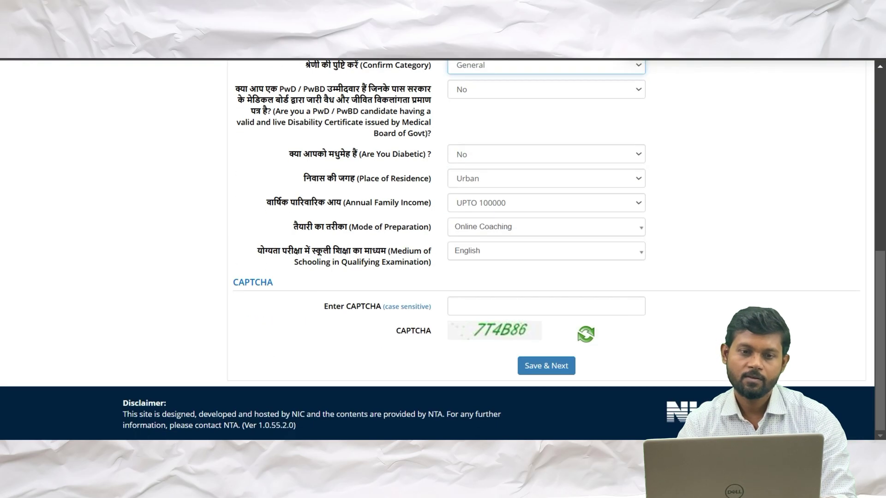
pyautogui.click(455, 305)
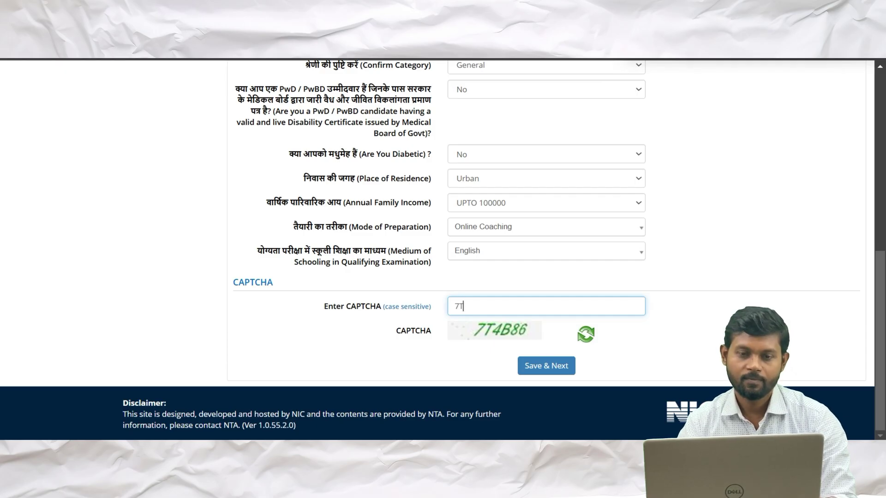
pyautogui.write('7T4')
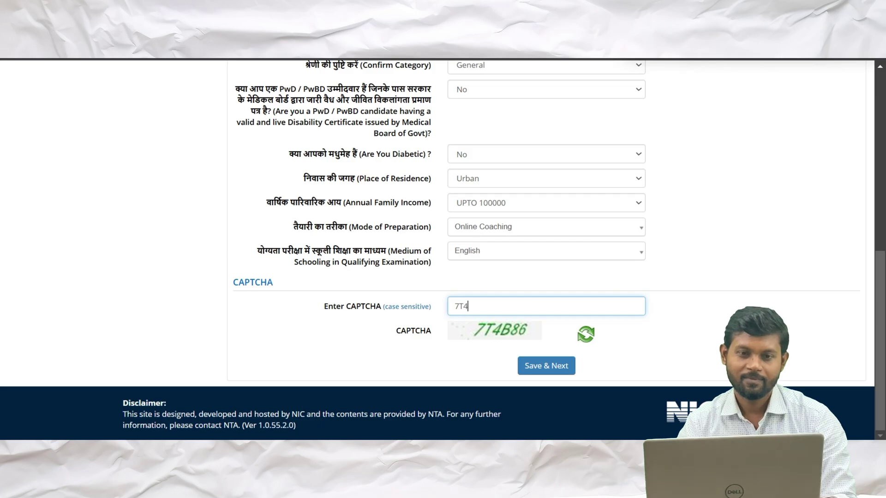
pyautogui.write('B86')
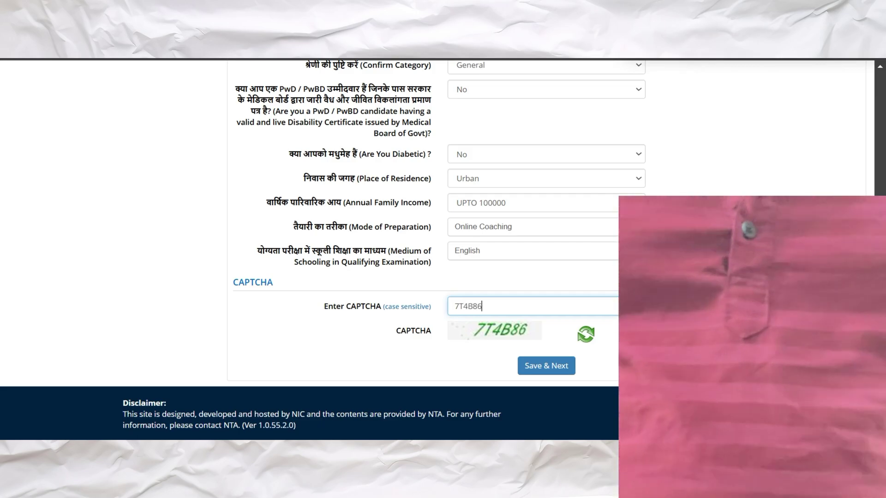
pyautogui.click(547, 365)
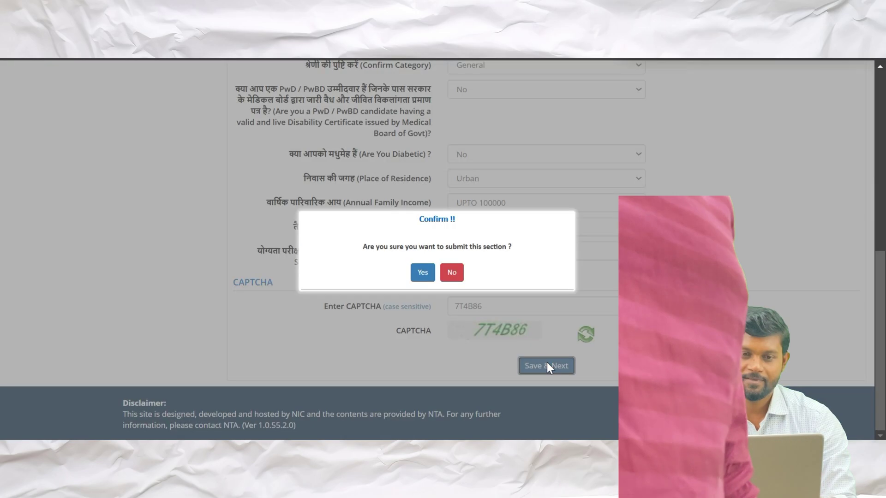
pyautogui.click(422, 273)
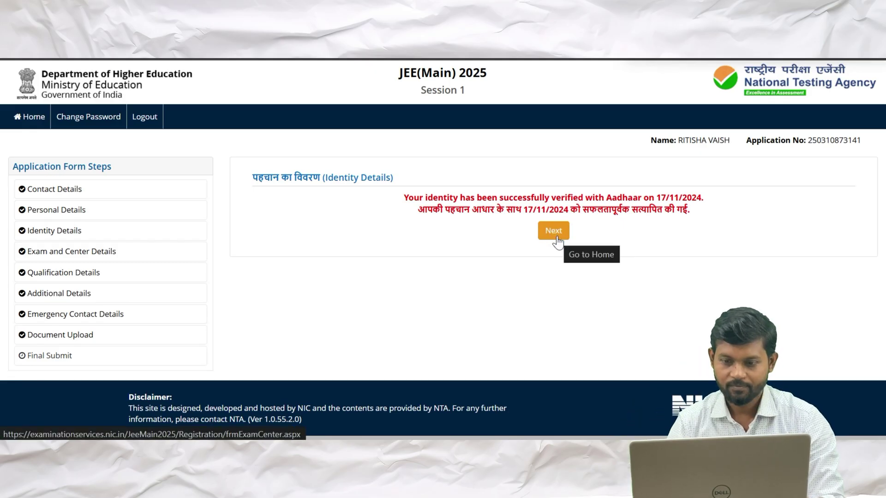
# Continue past Identity Details, enter the Exam and Center Details CAPTCHA, and submit that section
pyautogui.click(551, 234)
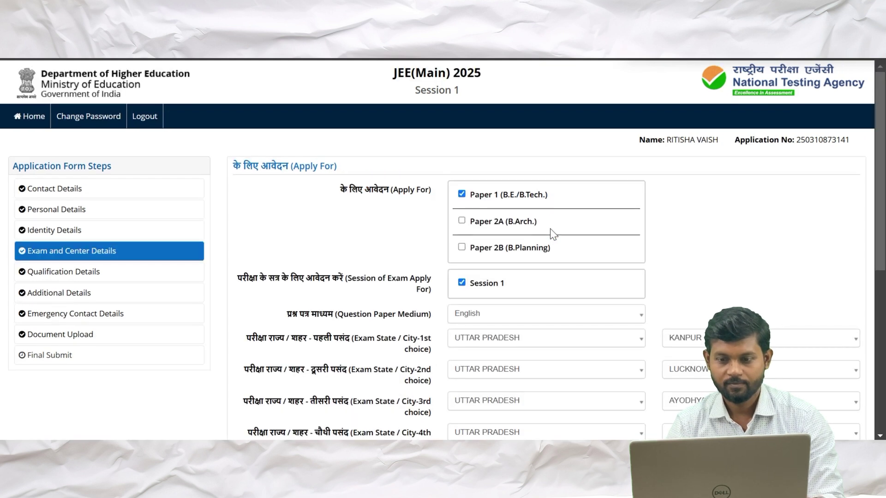
pyautogui.scroll(-7, 550, 234)
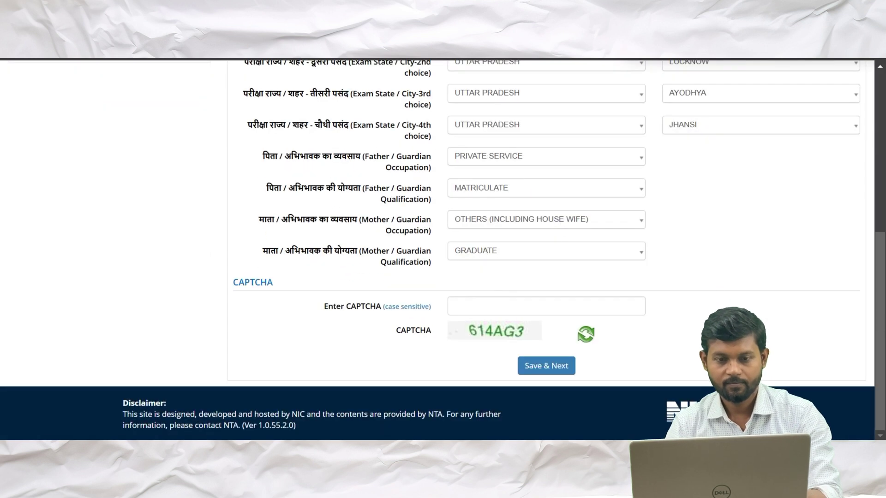
pyautogui.click(546, 306)
pyautogui.scroll(4, 479, 318)
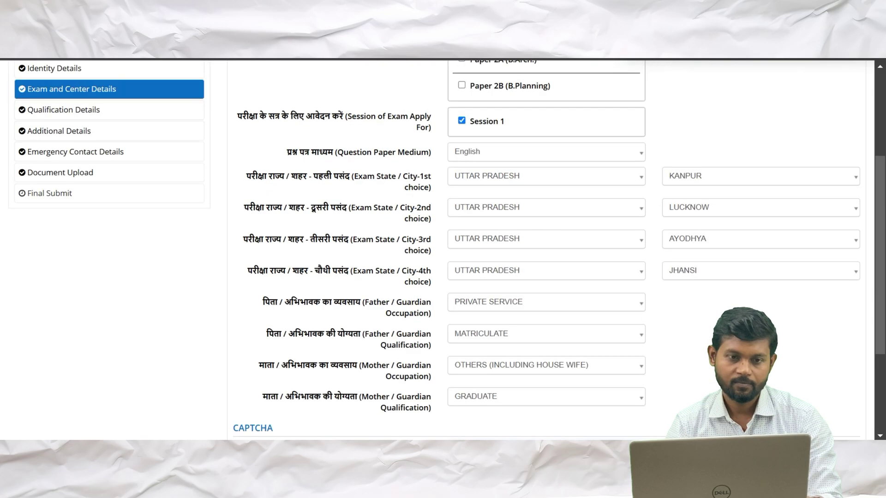
pyautogui.scroll(2, 478, 319)
pyautogui.scroll(-4, 478, 316)
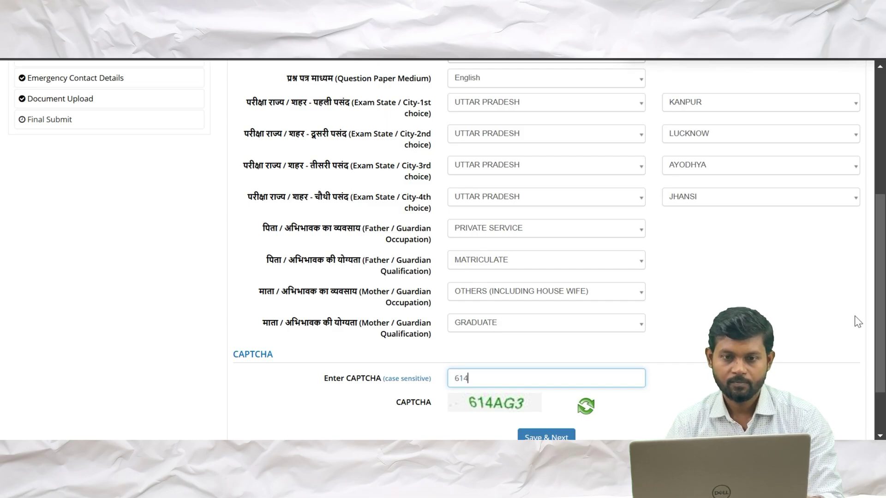
pyautogui.write('G3')
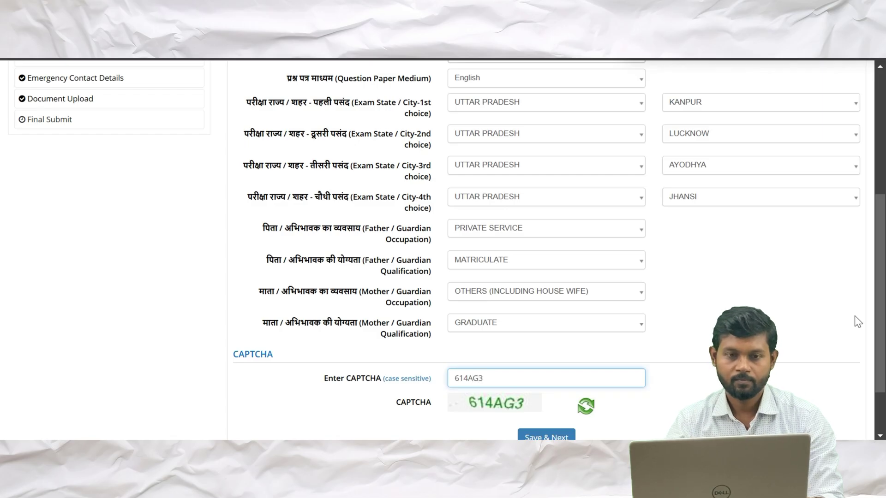
pyautogui.scroll(-2, 855, 316)
pyautogui.click(551, 374)
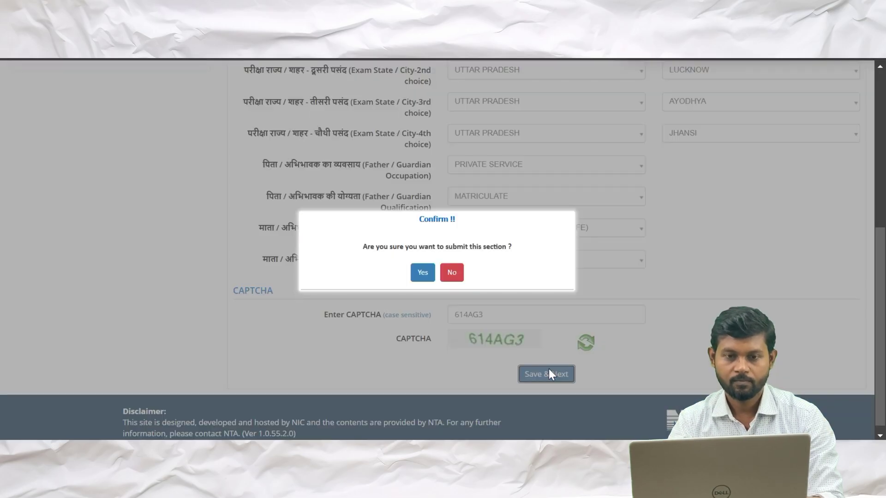
# Confirm the Exam and Center Details save, then enter the Qualification Details CAPTCHA and save it
pyautogui.click(422, 275)
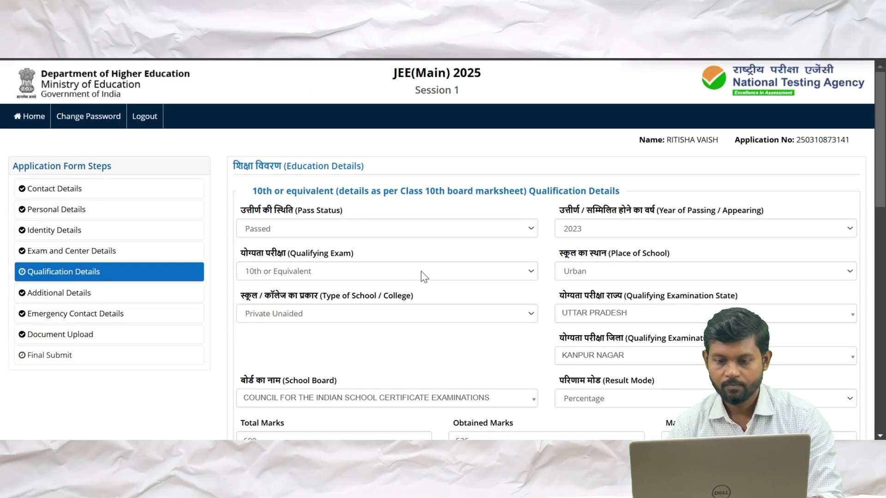
pyautogui.scroll(-4, 424, 277)
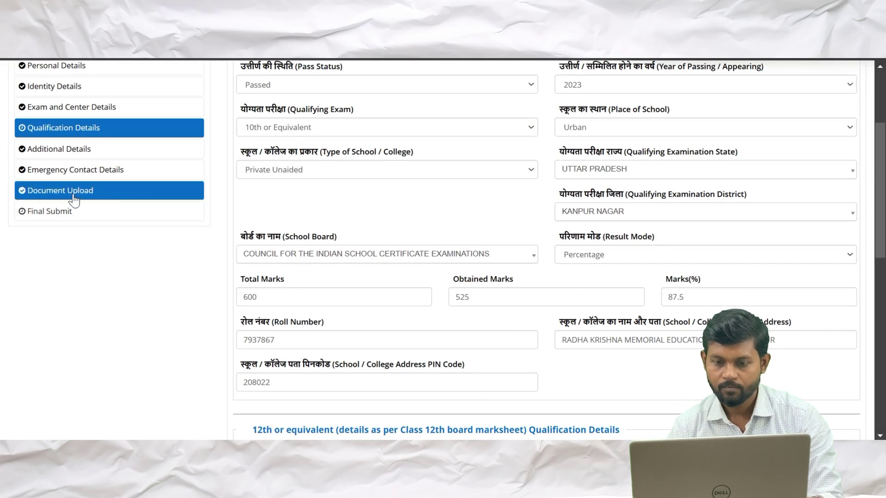
pyautogui.scroll(-1, 457, 309)
pyautogui.scroll(1, 457, 309)
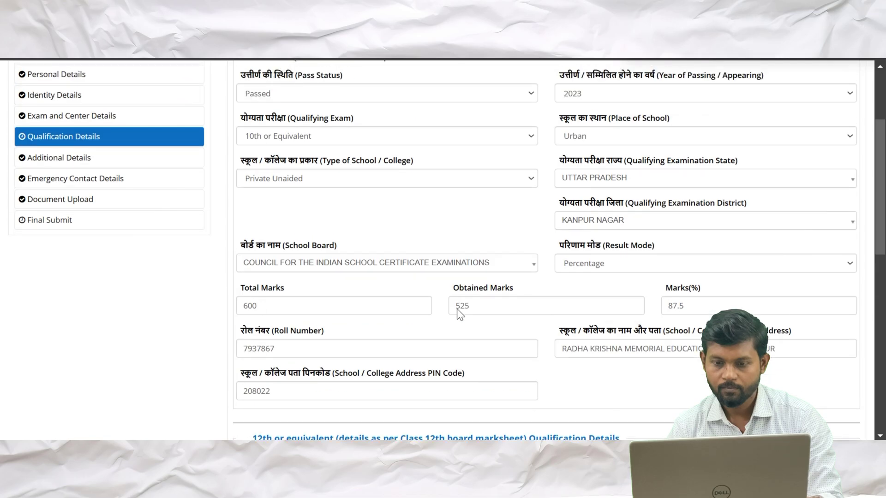
pyautogui.scroll(2, 457, 309)
pyautogui.scroll(-5, 443, 250)
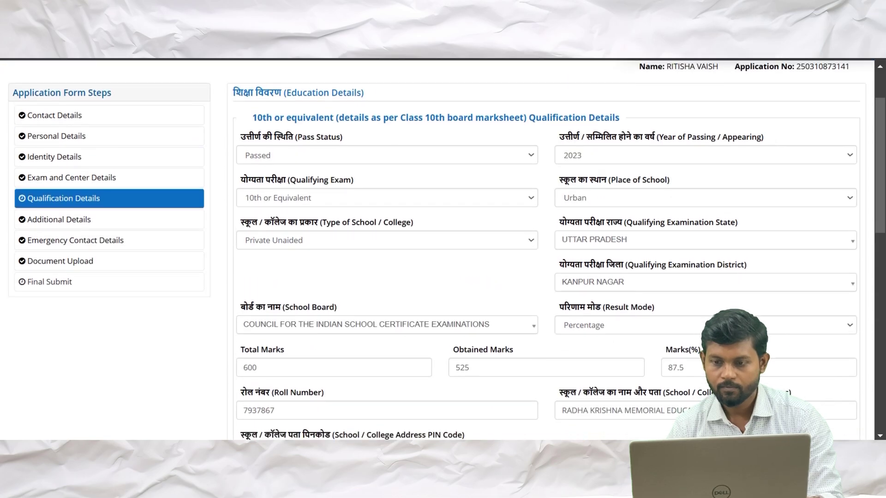
pyautogui.scroll(-7, 457, 309)
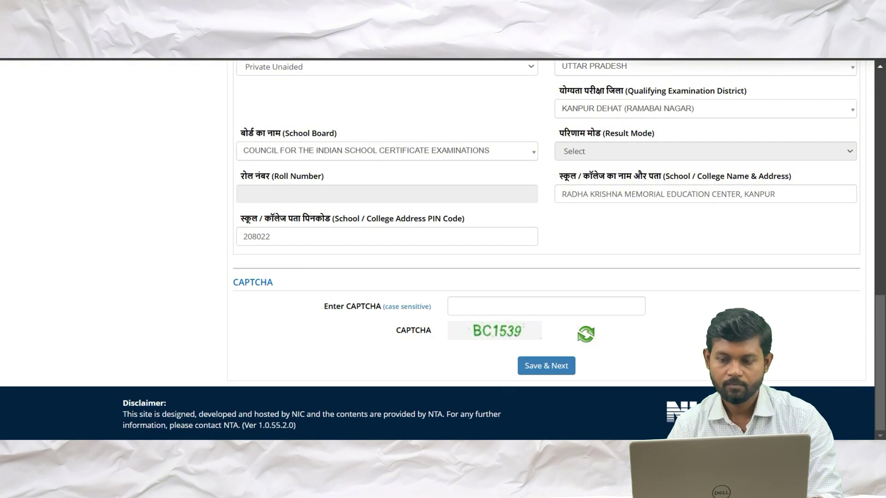
pyautogui.click(508, 306)
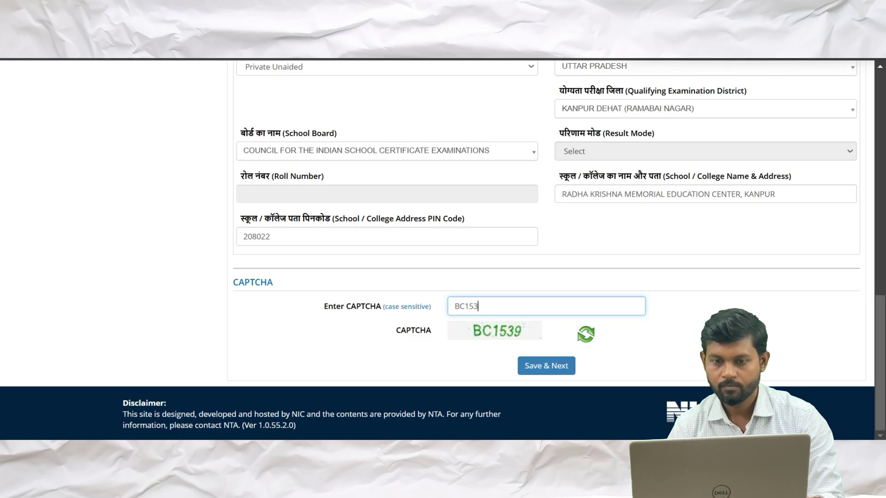
pyautogui.click(546, 365)
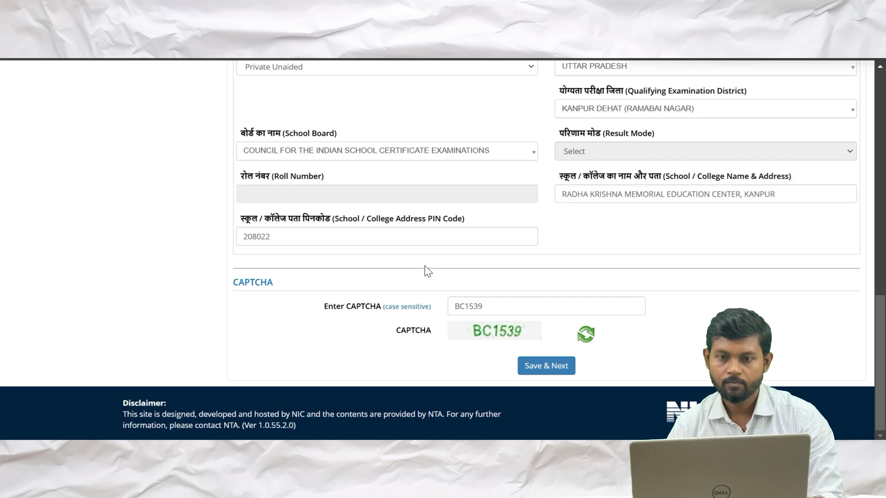
pyautogui.press('Return')
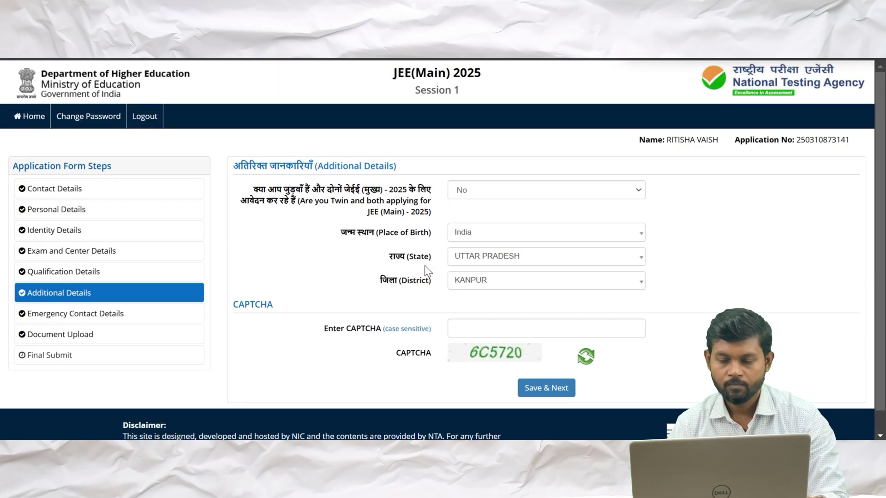
# Enter the Additional Details CAPTCHA, then save the section and confirm with Yes
pyautogui.scroll(-1, 424, 265)
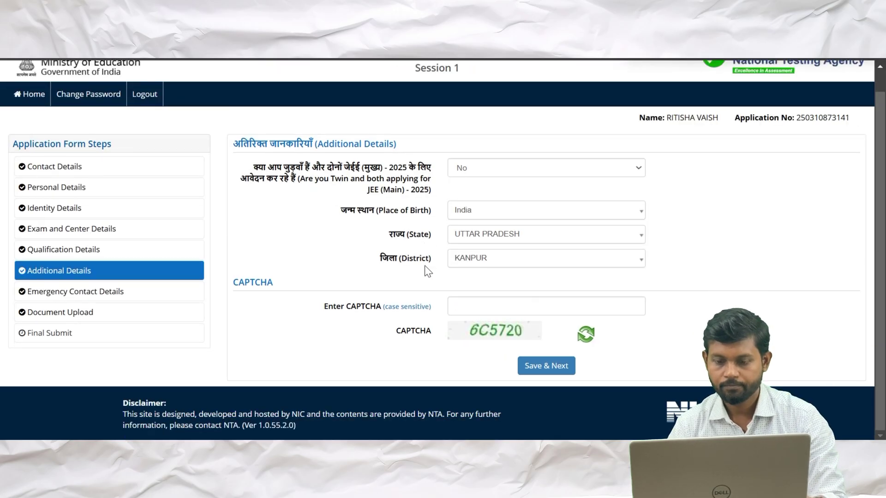
pyautogui.click(546, 306)
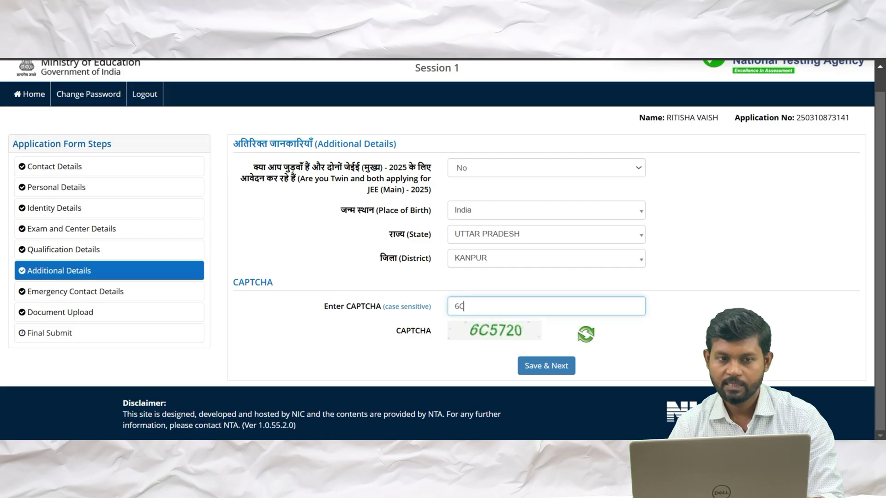
pyautogui.write('6C5720')
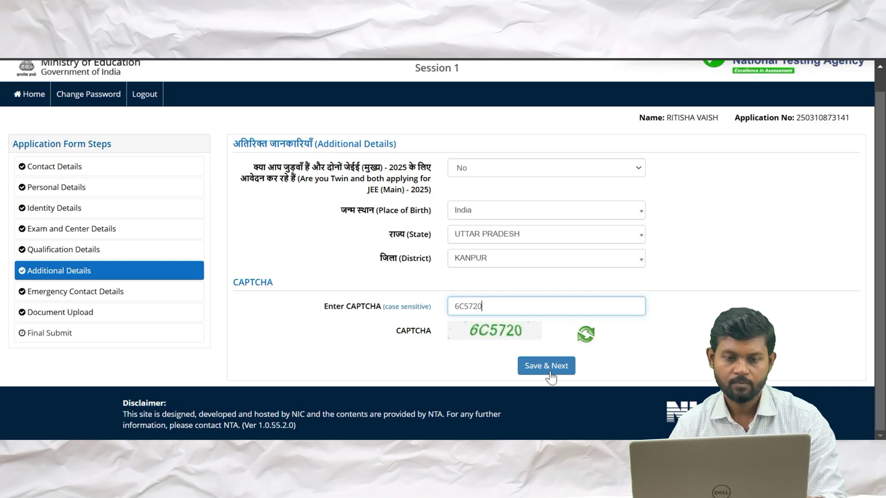
pyautogui.click(550, 372)
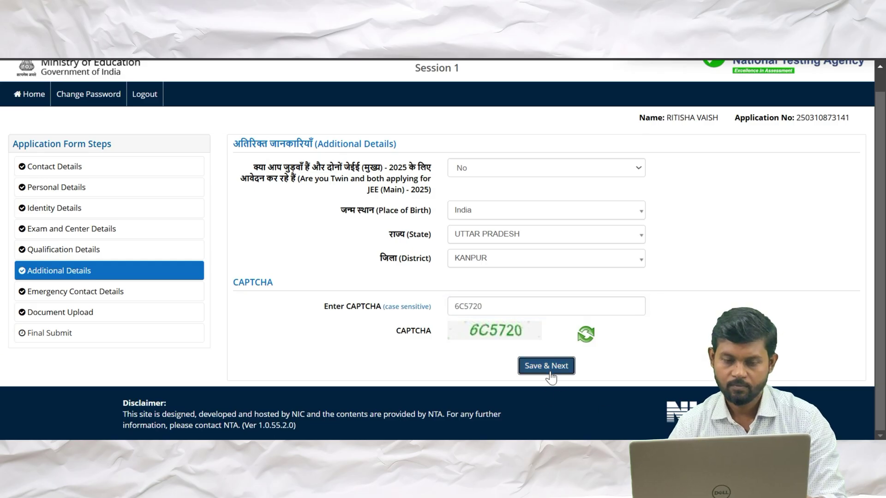
pyautogui.click(428, 274)
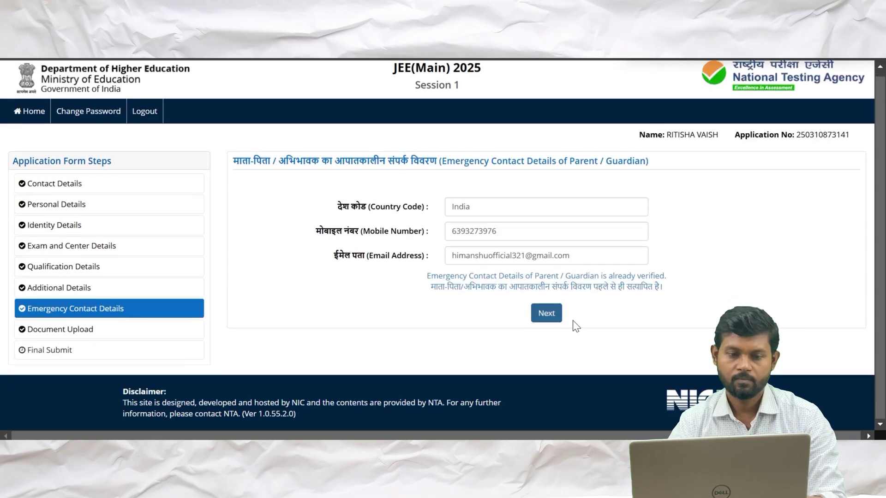
# Pass Emergency Contact, save Document Upload and dismiss the Review Page notice
pyautogui.click(551, 318)
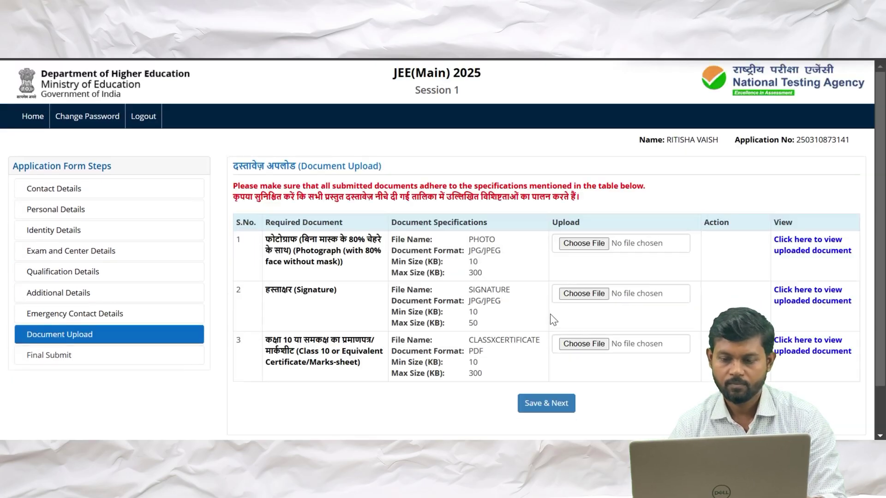
pyautogui.scroll(-1, 550, 318)
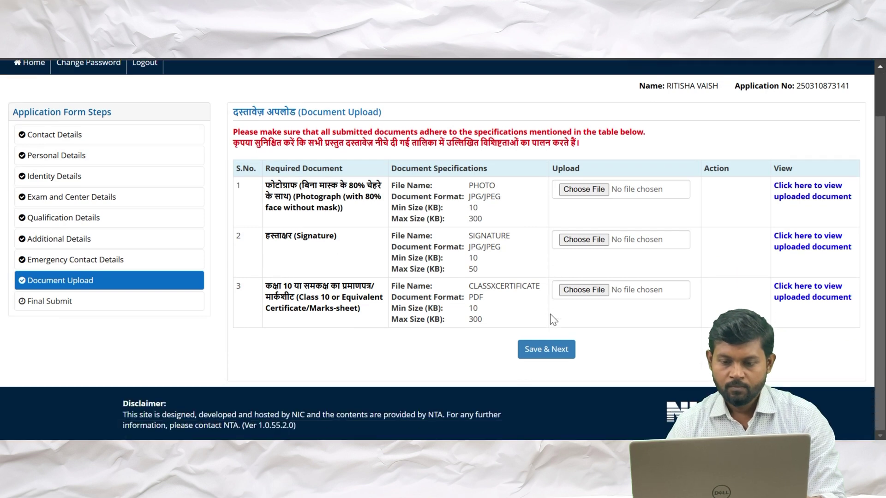
pyautogui.click(541, 352)
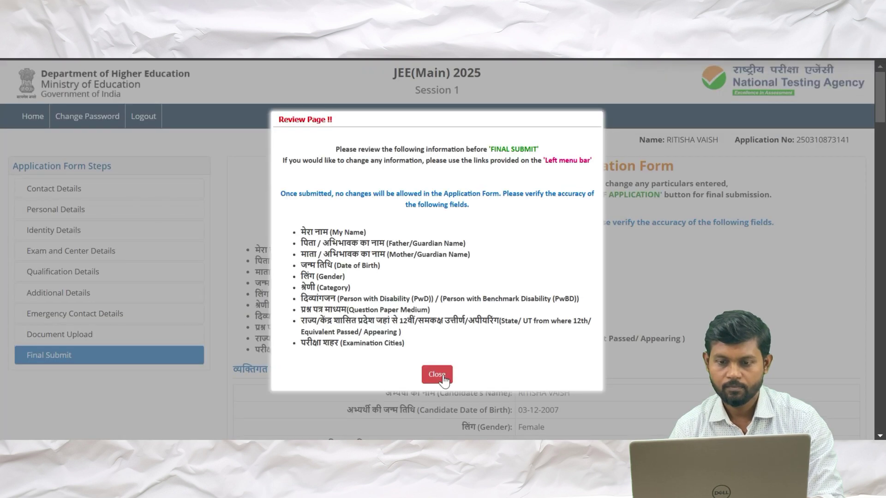
pyautogui.click(437, 375)
pyautogui.scroll(-4, 442, 378)
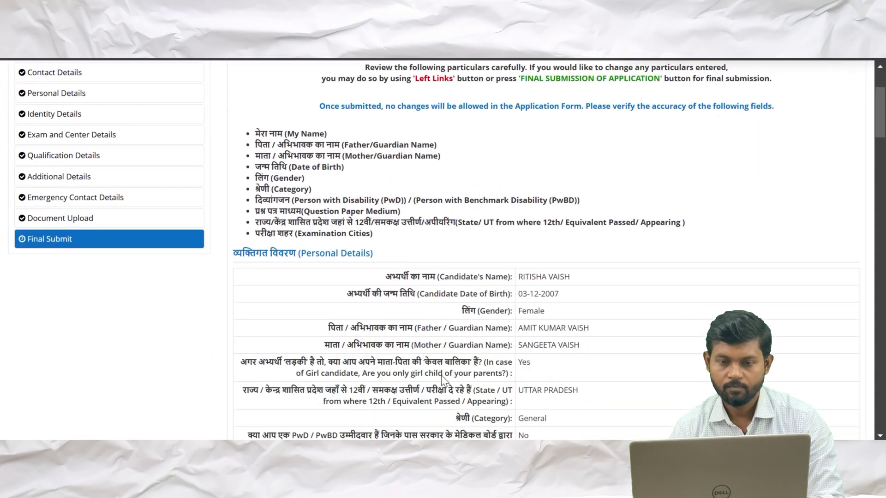
pyautogui.scroll(-3, 442, 377)
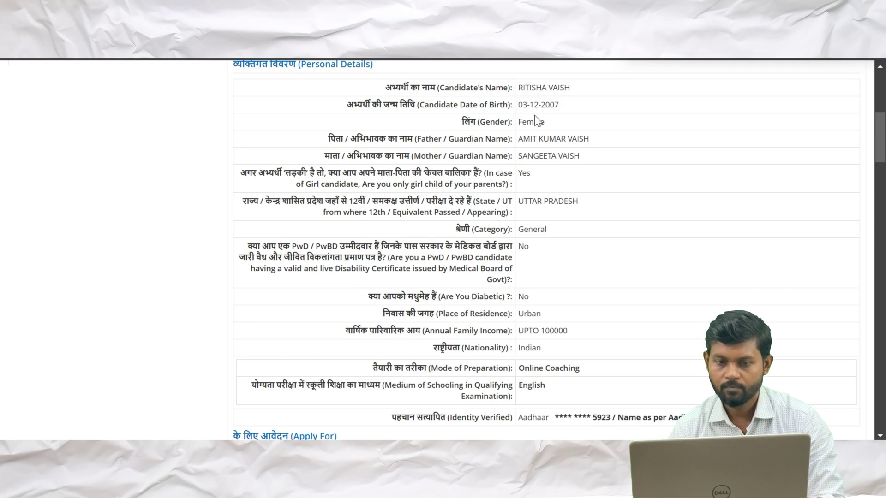
pyautogui.scroll(-3, 544, 190)
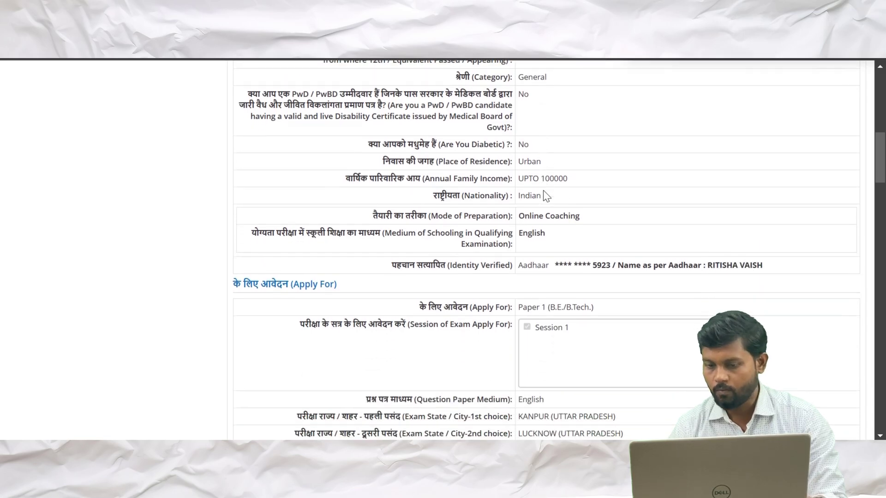
pyautogui.scroll(-1, 544, 194)
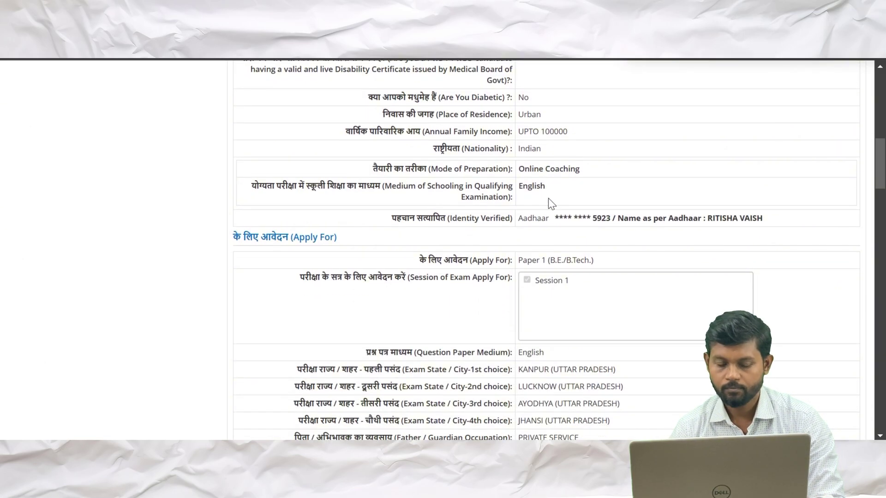
pyautogui.scroll(-2, 549, 198)
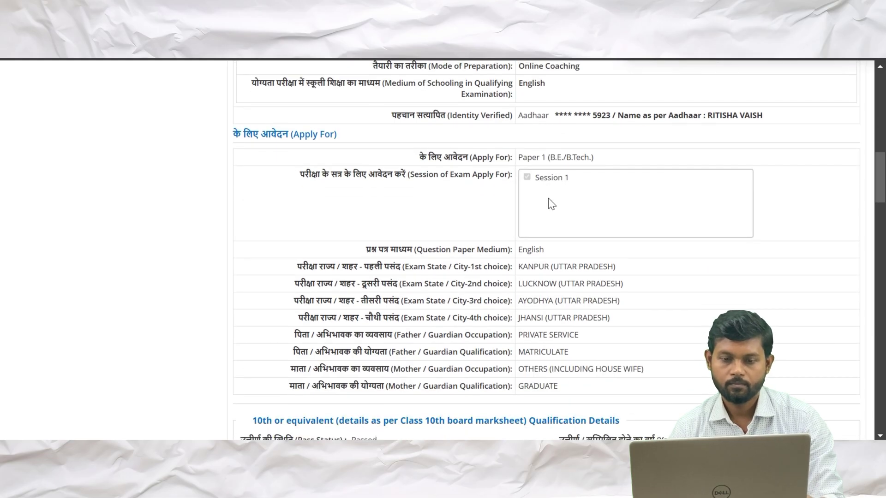
pyautogui.scroll(-1, 548, 198)
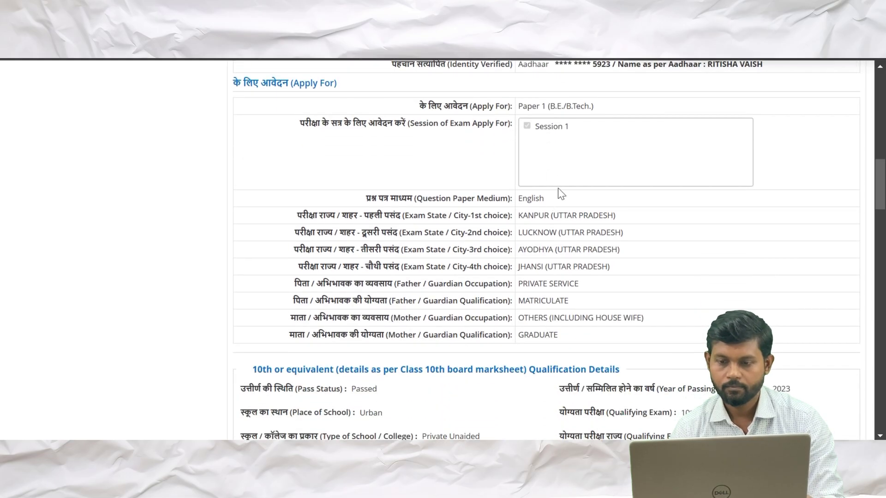
pyautogui.scroll(-4, 561, 322)
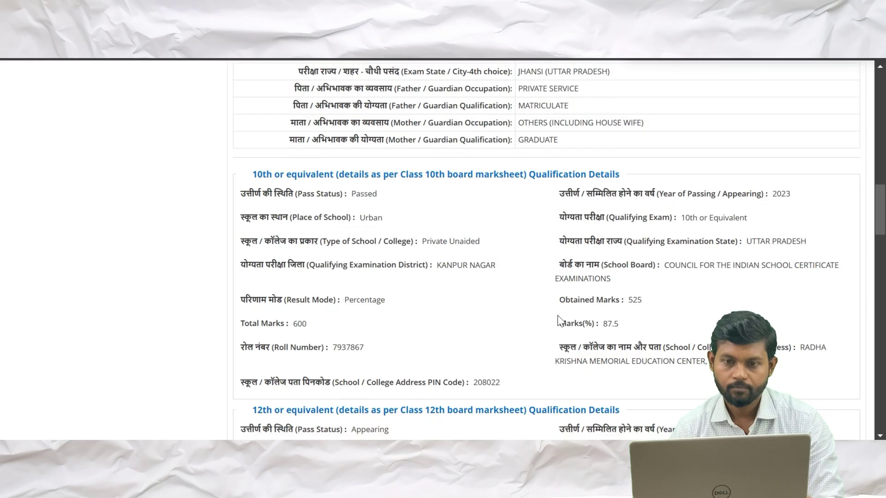
pyautogui.scroll(-9, 561, 322)
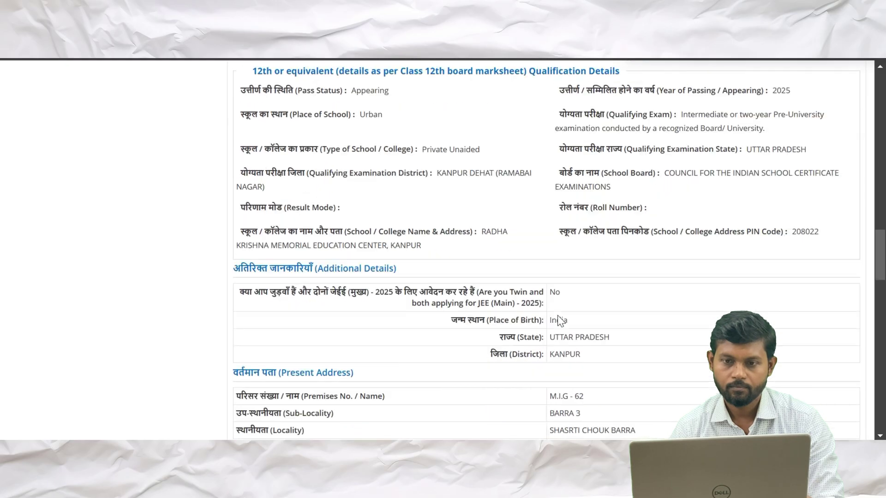
pyautogui.scroll(-10, 558, 315)
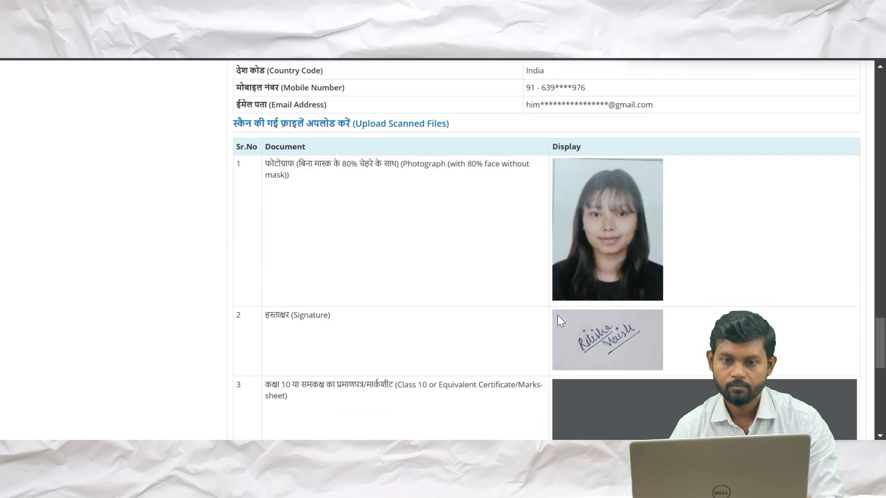
pyautogui.scroll(-5, 558, 314)
pyautogui.scroll(-4, 436, 417)
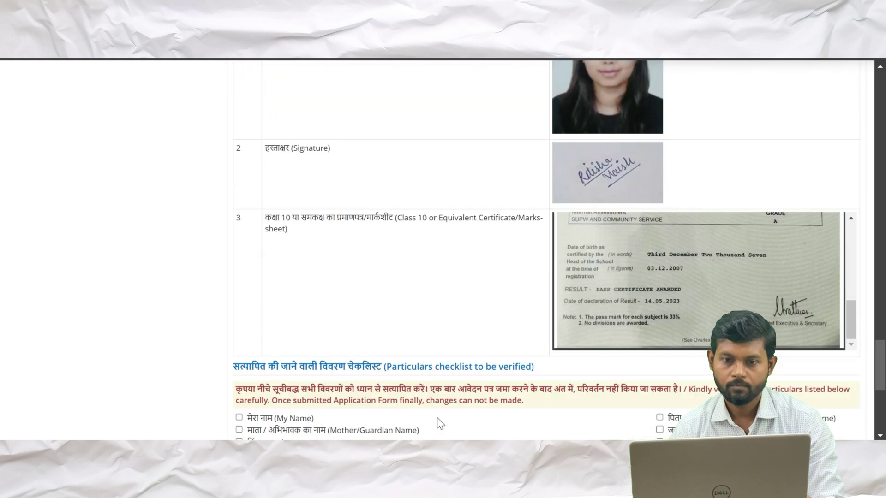
pyautogui.scroll(-4, 437, 417)
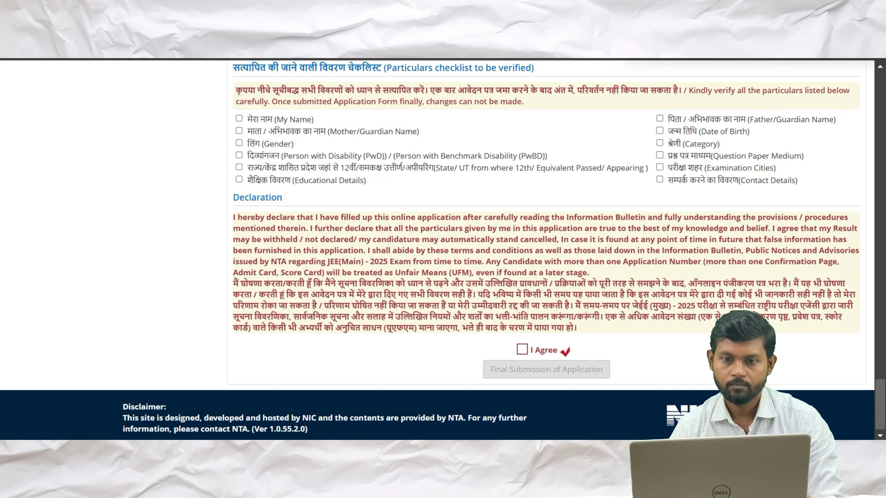
pyautogui.scroll(5, 437, 417)
pyautogui.scroll(20, 436, 417)
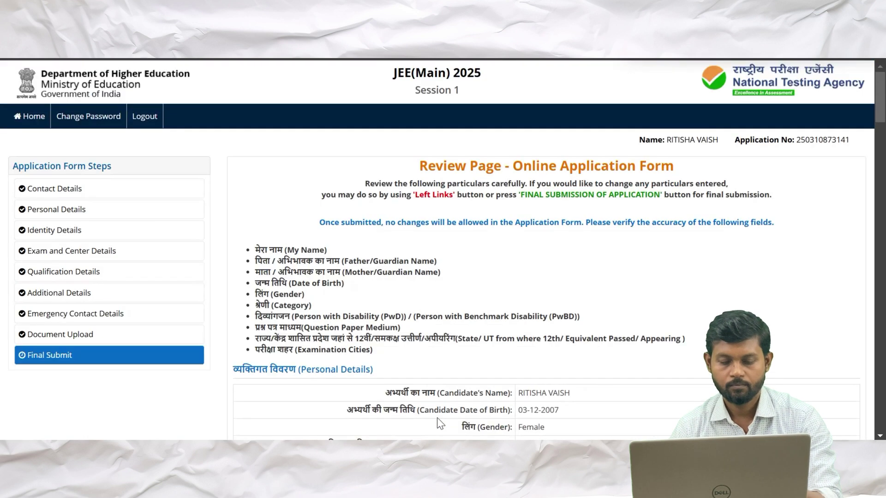
# Save the review page as a PDF named with the candidate's surname
pyautogui.hotkey('ctrl', 'p')
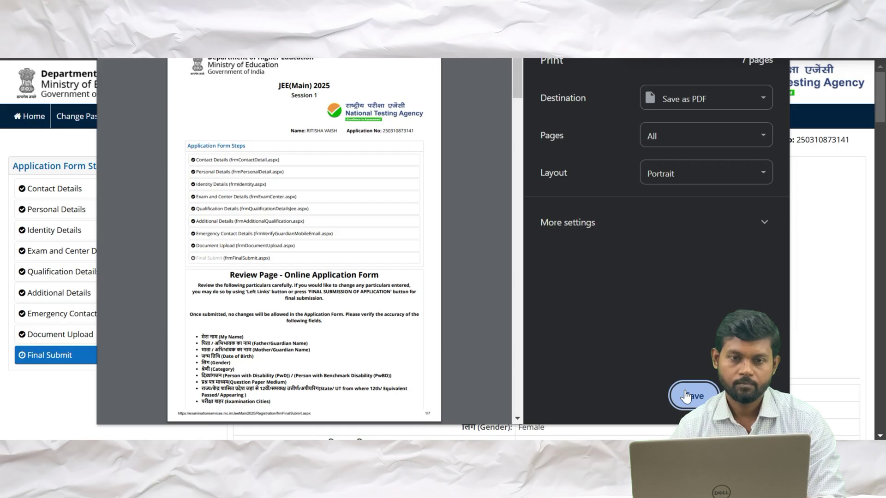
pyautogui.click(686, 396)
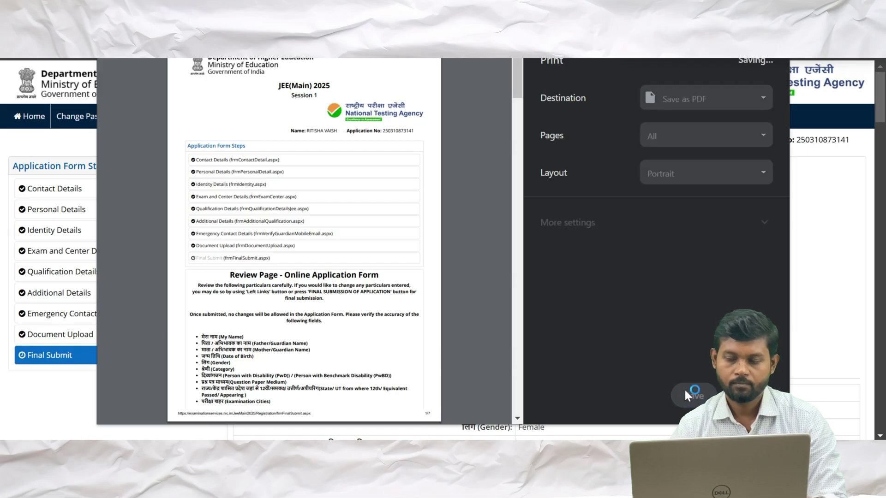
pyautogui.press('BackSpace')
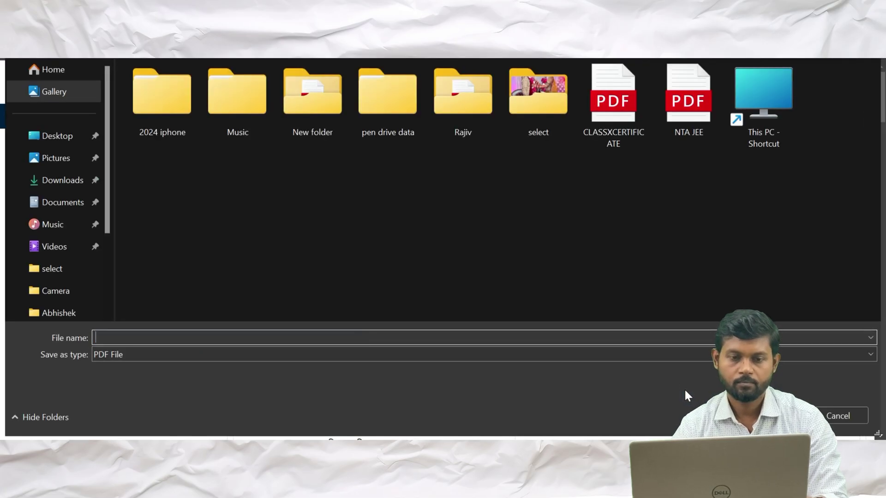
pyautogui.write('VA')
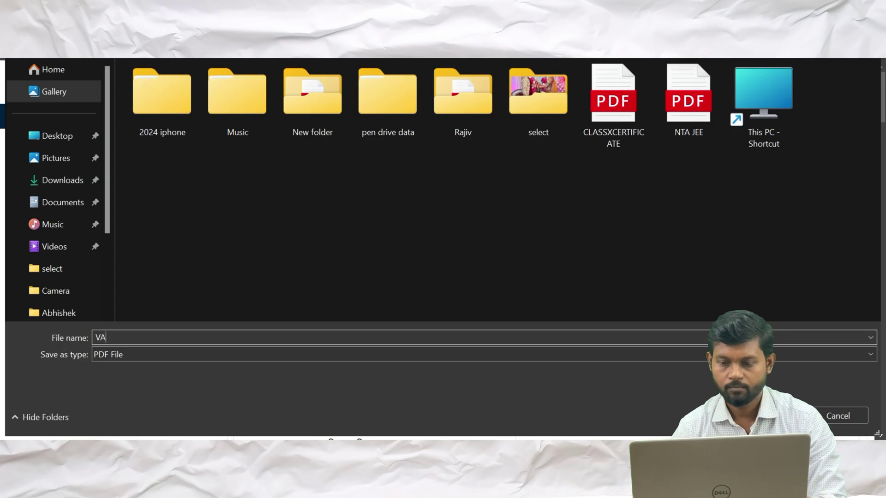
pyautogui.write('ISH')
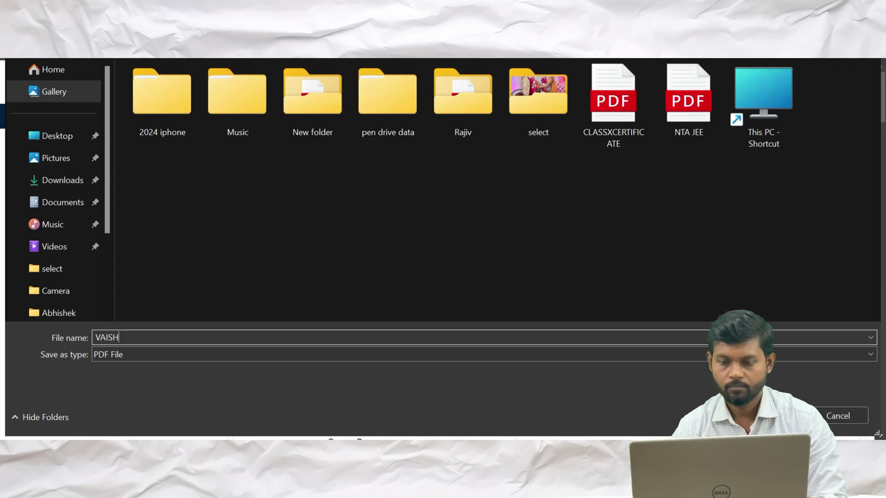
pyautogui.press('Return')
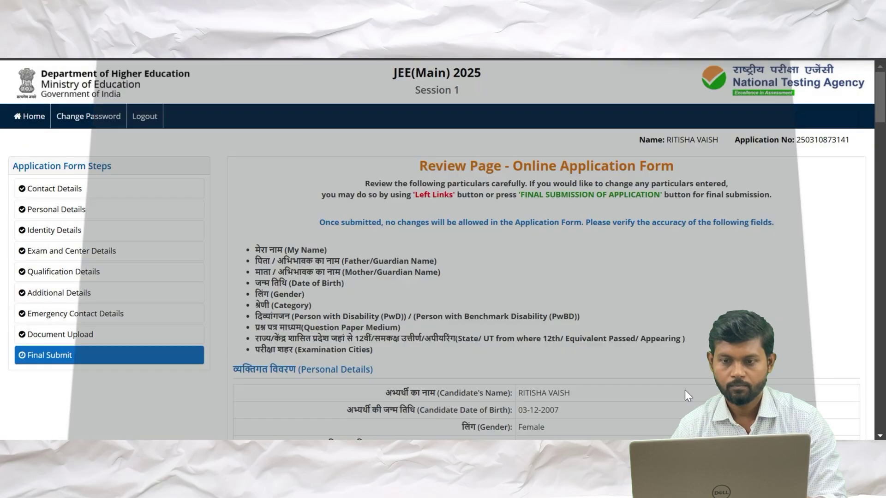
# Reopen the review page's print preview and dismiss it without saving
pyautogui.scroll(-20, 685, 389)
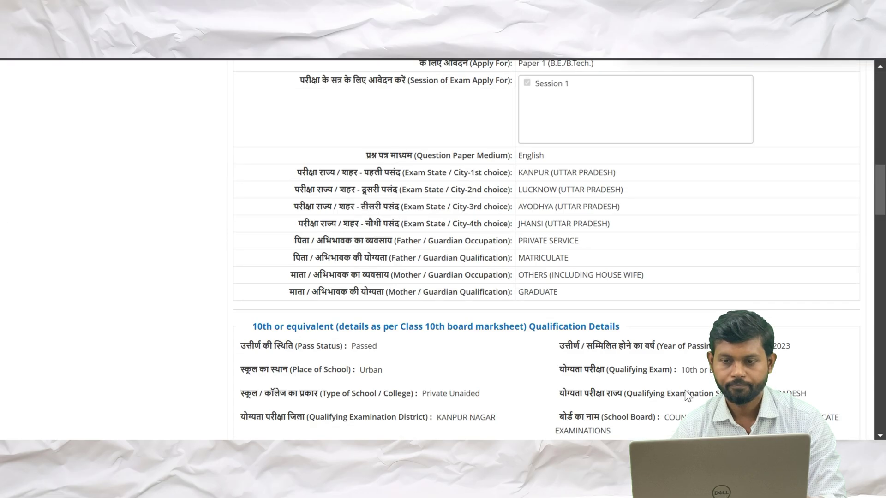
pyautogui.scroll(-10, 684, 389)
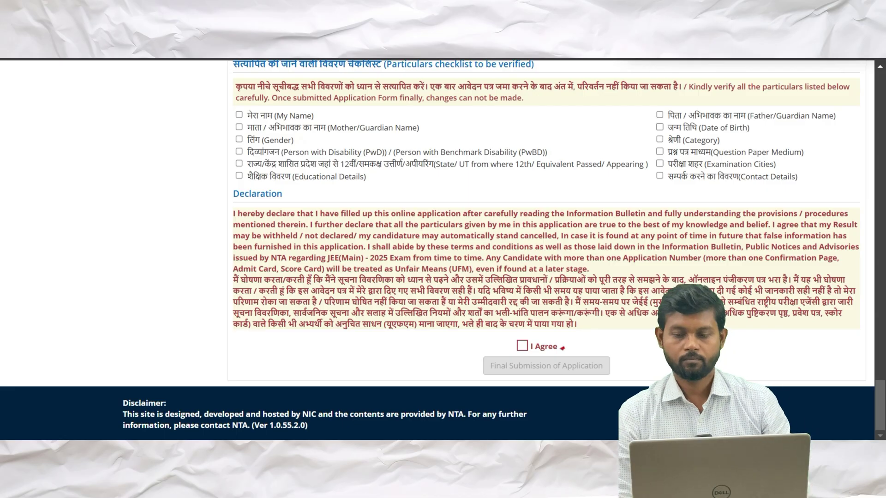
pyautogui.scroll(2, 685, 390)
pyautogui.scroll(5, 562, 428)
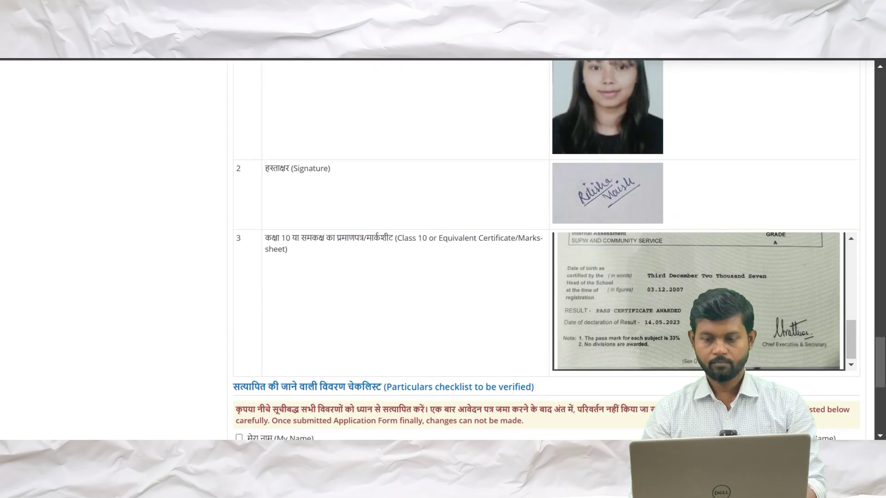
pyautogui.hotkey('ctrl', 'p')
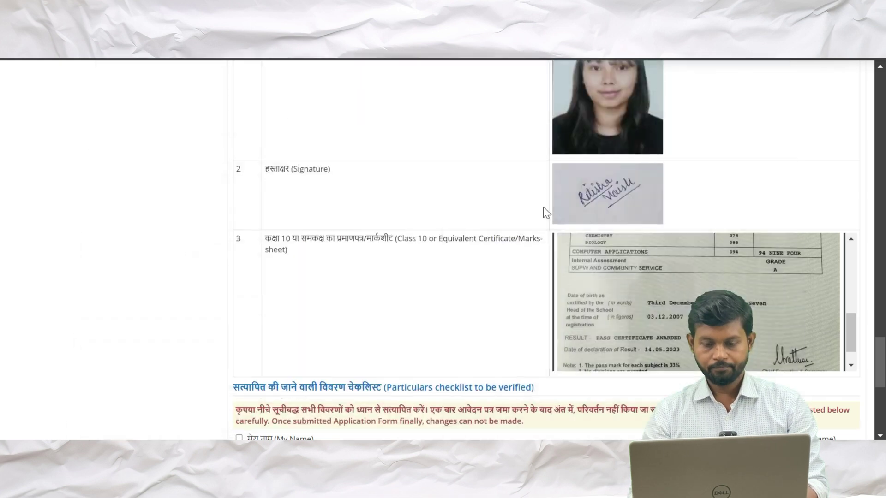
pyautogui.press('Escape')
# Tick the State/UT of 12th, Educational Details and Father/Guardian Name checklist items
pyautogui.scroll(-7, 412, 290)
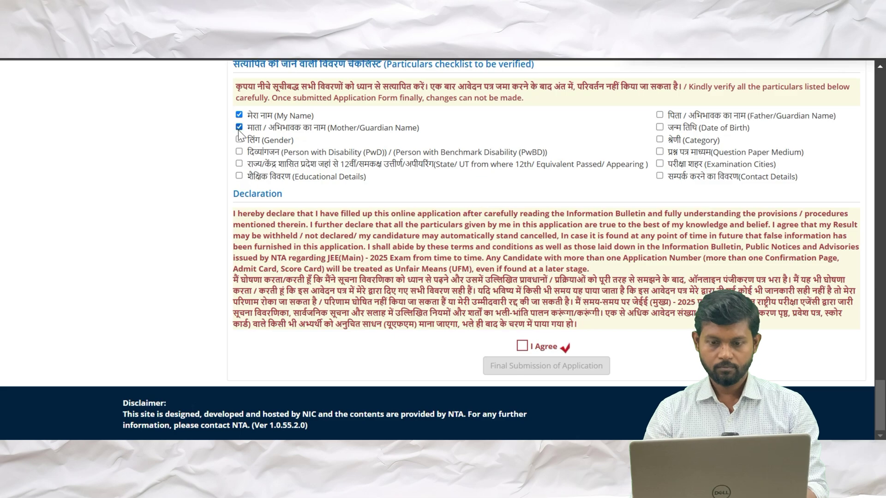
pyautogui.click(239, 165)
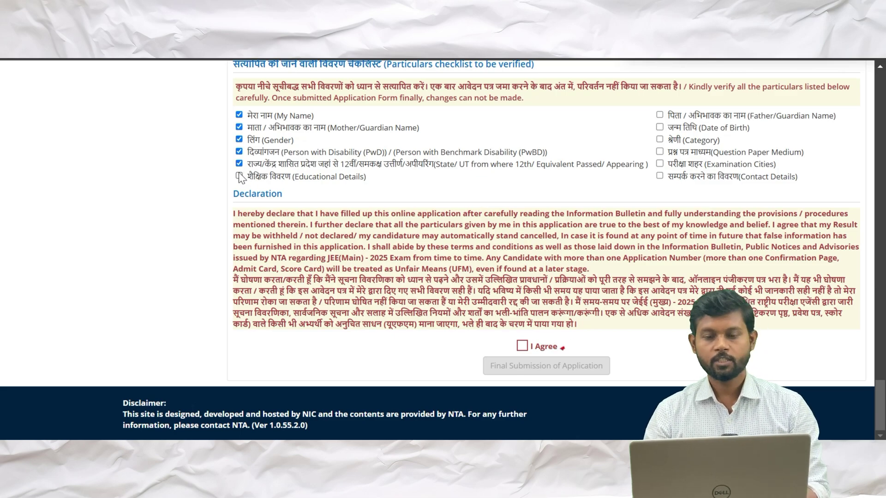
pyautogui.click(239, 176)
pyautogui.click(660, 115)
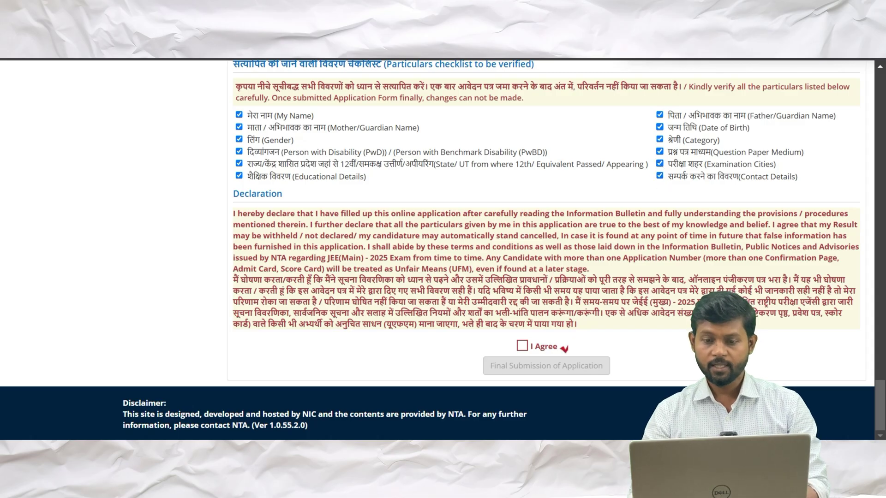
pyautogui.scroll(5, 661, 176)
pyautogui.scroll(1, 470, 303)
pyautogui.scroll(-6, 470, 303)
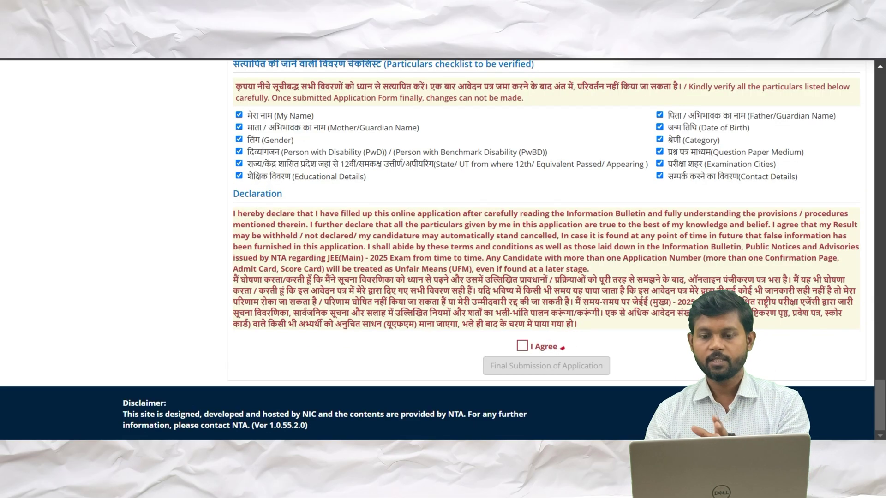
pyautogui.scroll(7, 440, 147)
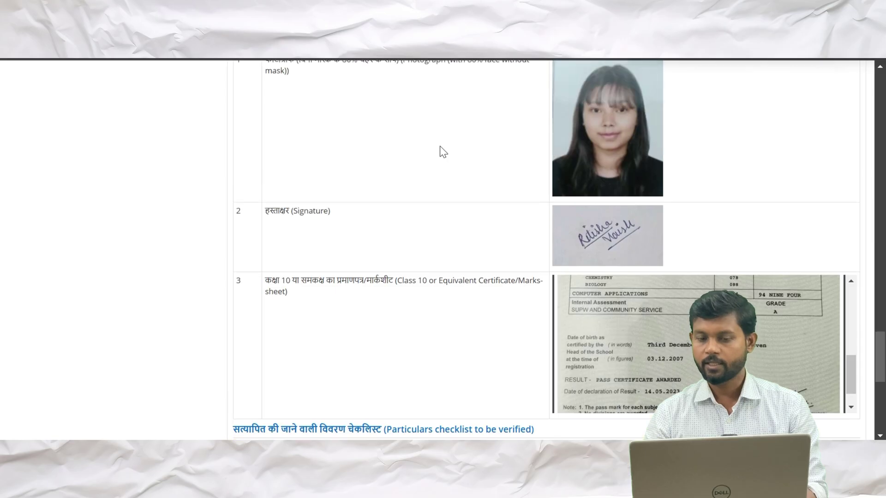
pyautogui.scroll(7, 440, 147)
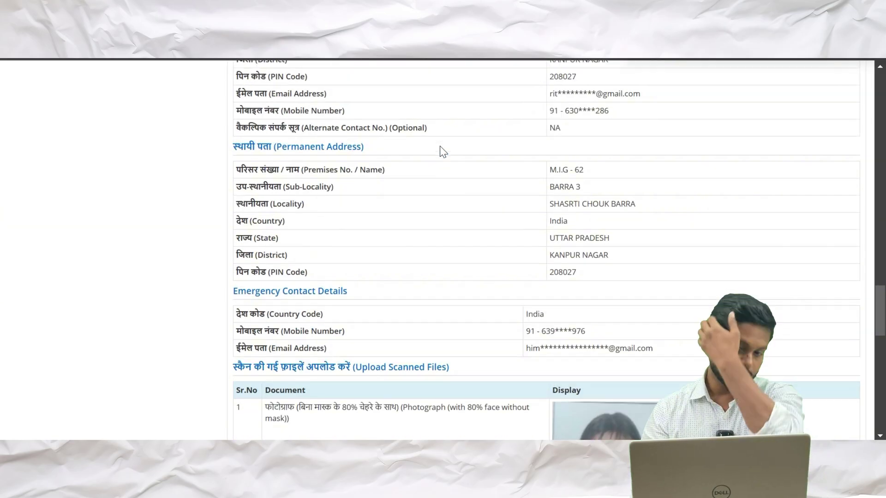
pyautogui.scroll(15, 439, 146)
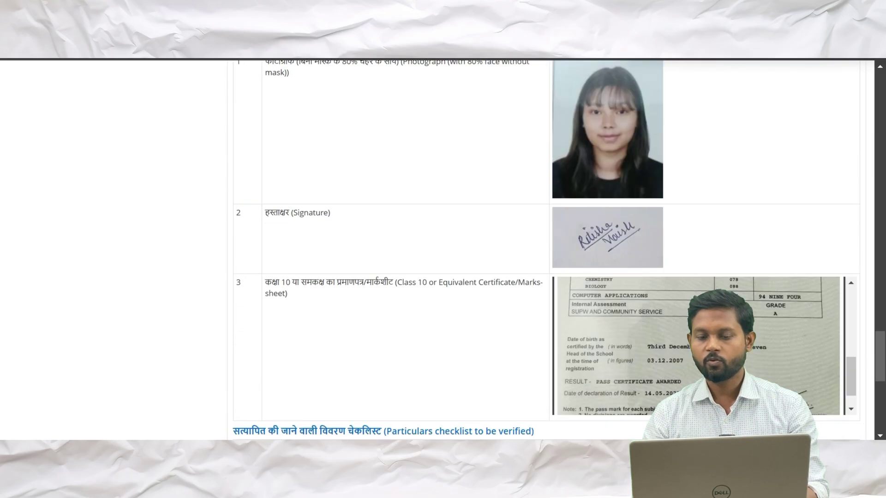
pyautogui.scroll(-7, 443, 250)
# Accept the I Agree declaration and finally submit the application, confirming with Yes
pyautogui.click(522, 346)
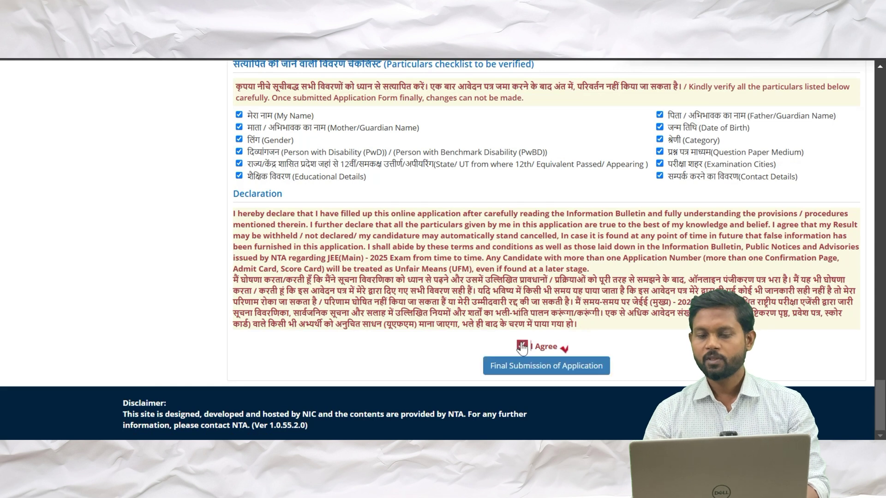
pyautogui.click(535, 367)
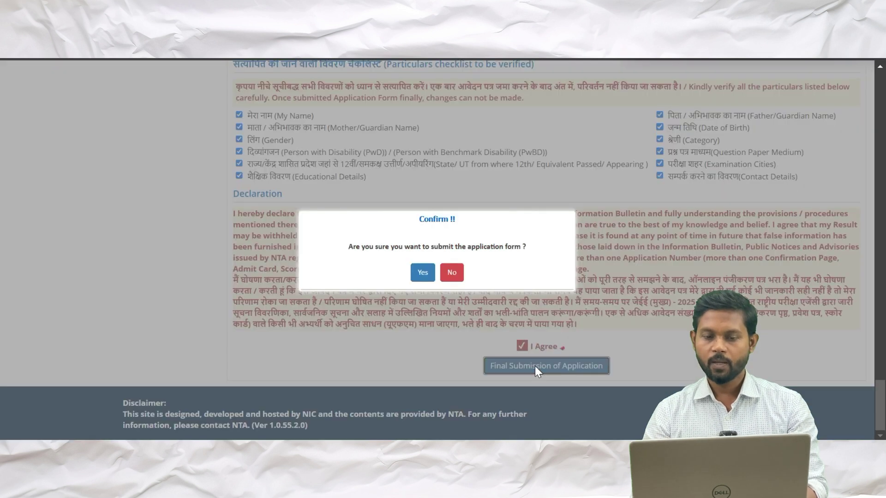
pyautogui.click(422, 273)
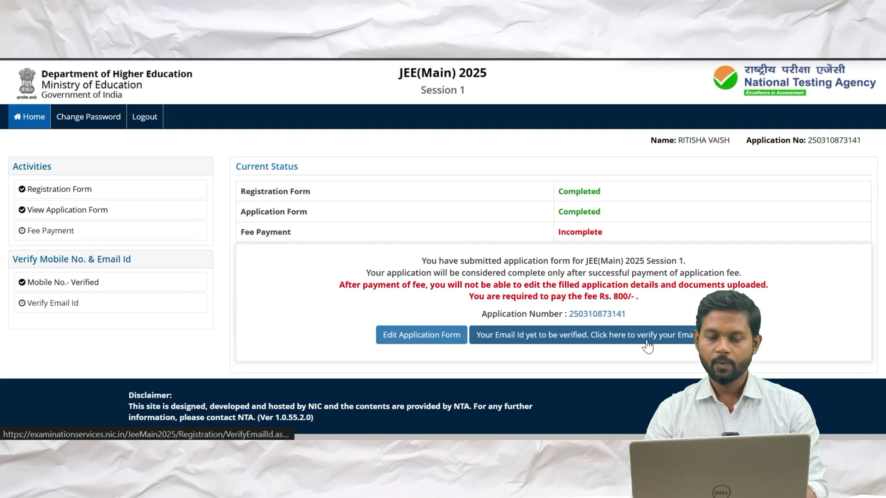
# Start email verification, enter the CAPTCHA, request the email OTP and acknowledge the alert
pyautogui.click(596, 341)
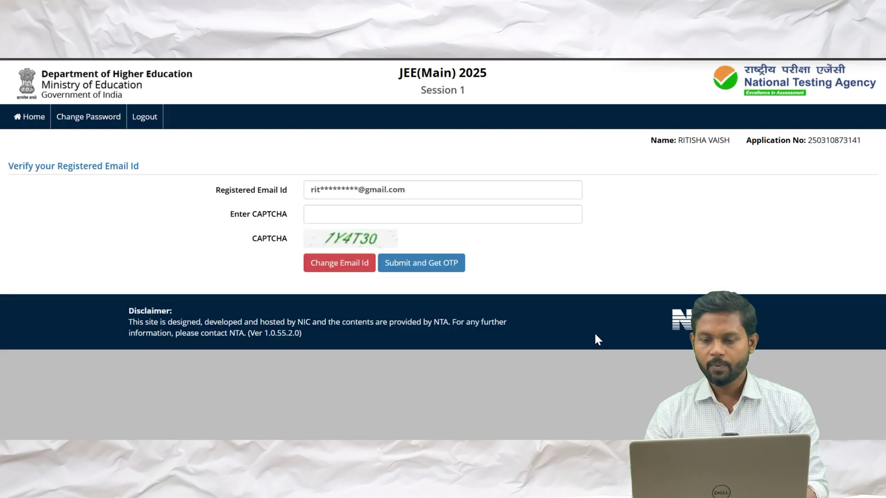
pyautogui.click(323, 215)
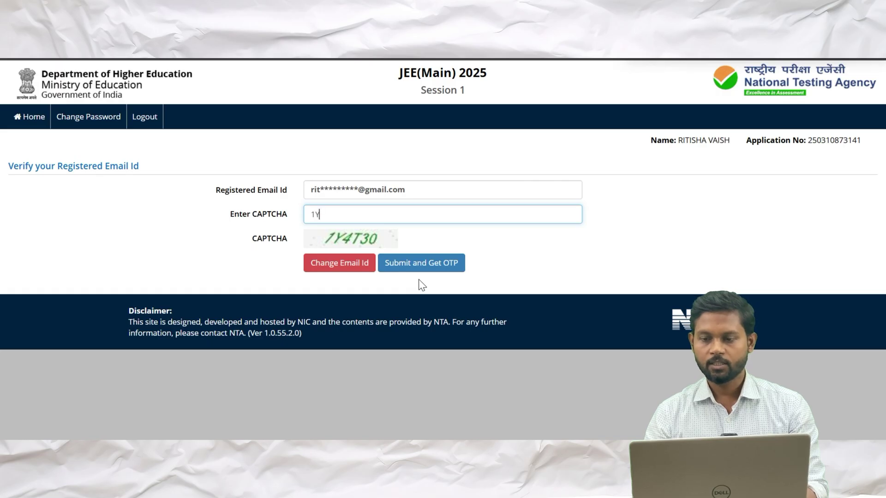
pyautogui.write('4')
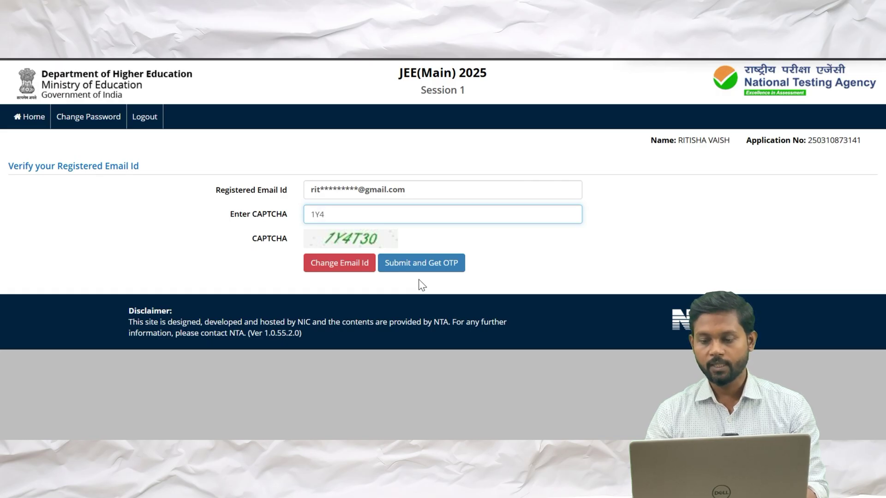
pyautogui.write('T30')
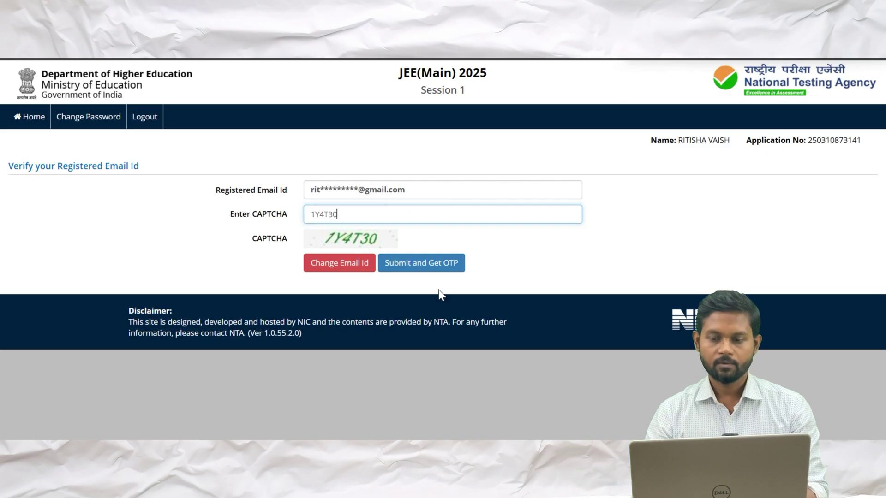
pyautogui.click(426, 267)
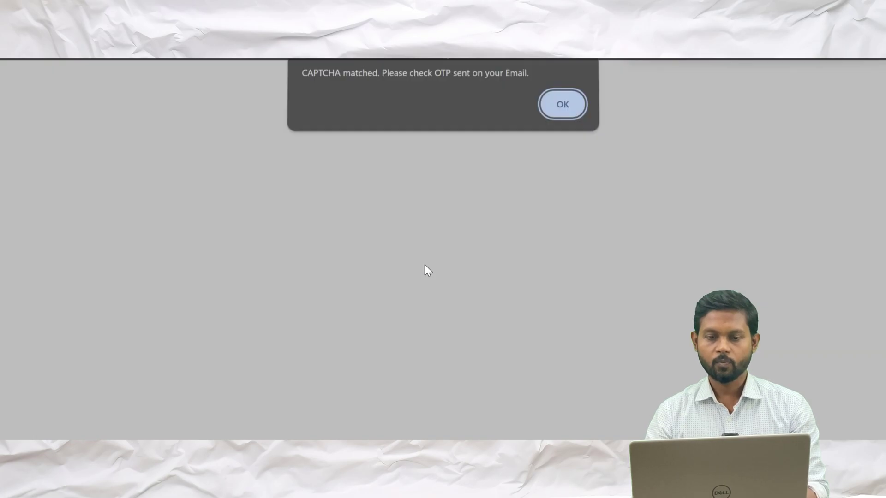
pyautogui.click(558, 107)
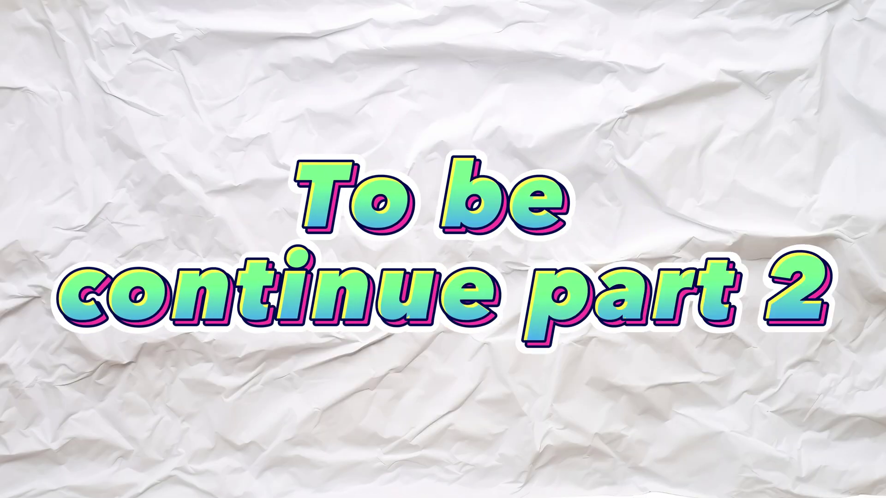